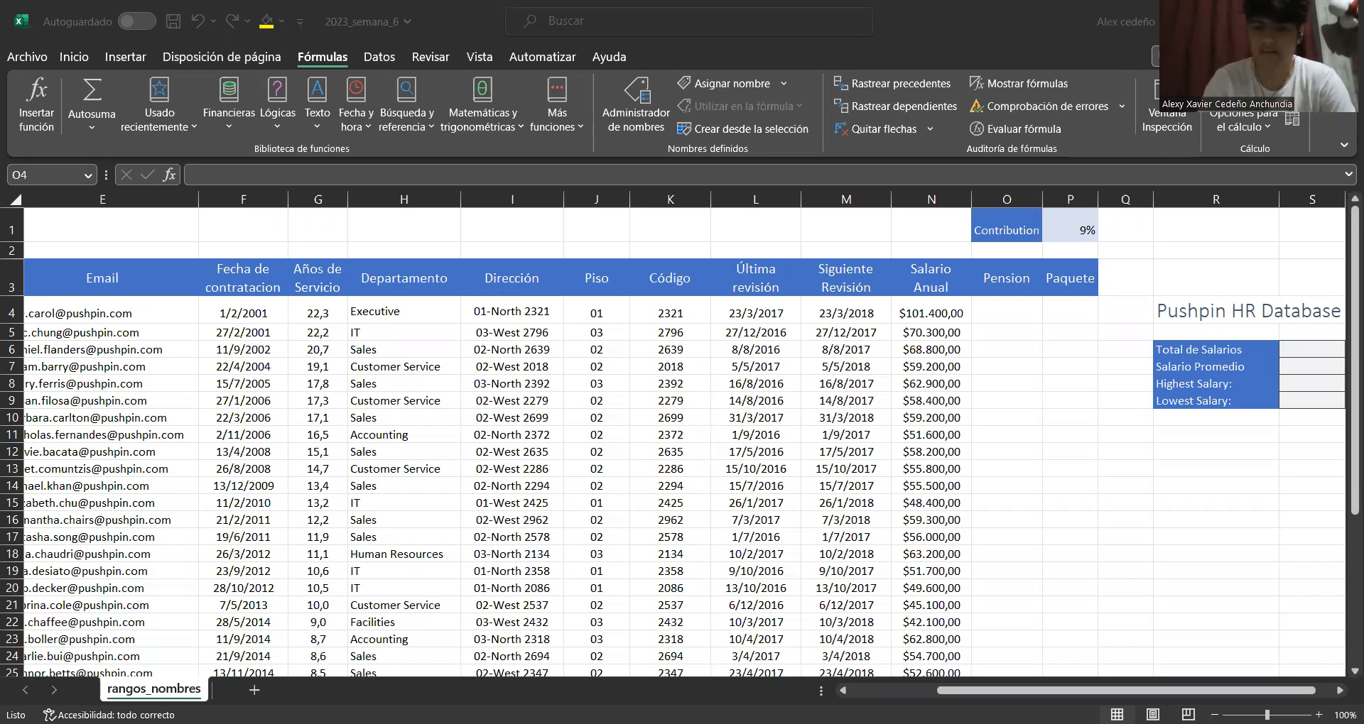
Enter a formula in O4 that multiplies the annual salary in N4 by the contribution percentage in P1
{"action": "left_click_drag", "start_coordinate": [1046, 691], "coordinate": [918, 692]}
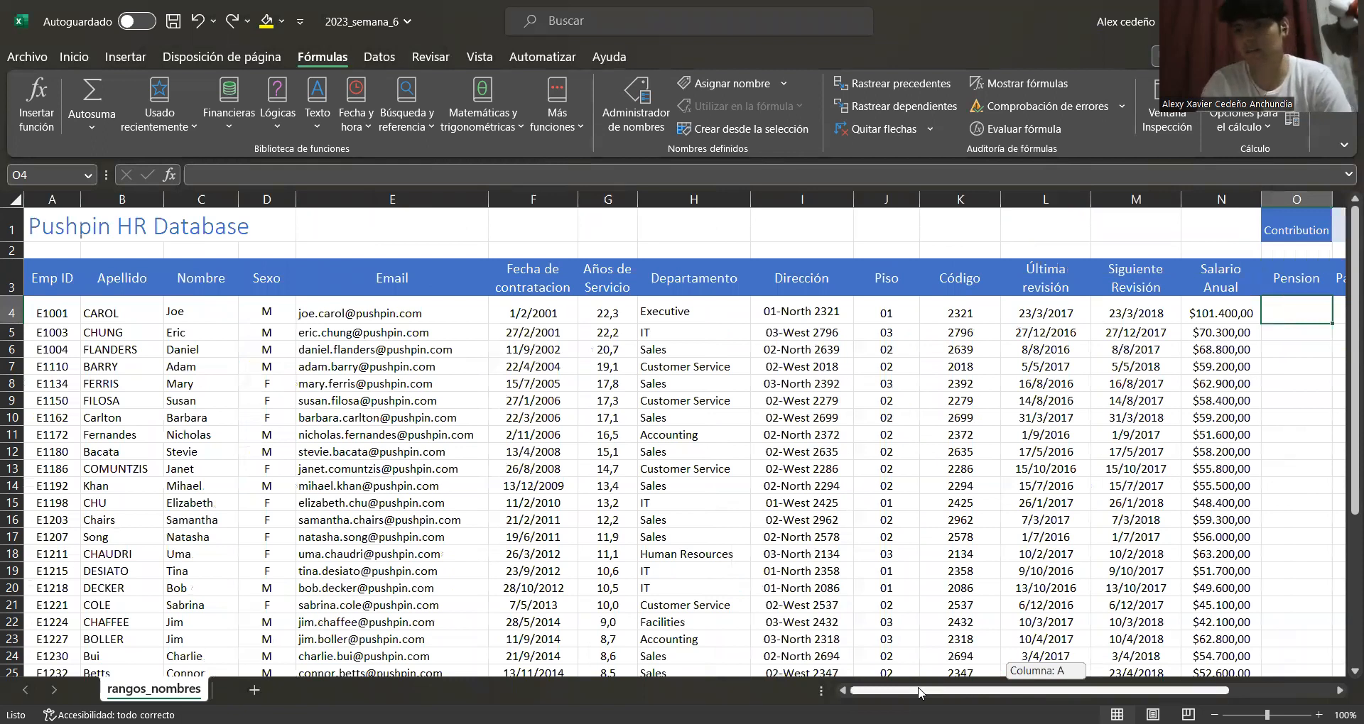
{"action": "left_click_drag", "start_coordinate": [918, 692], "coordinate": [1005, 693]}
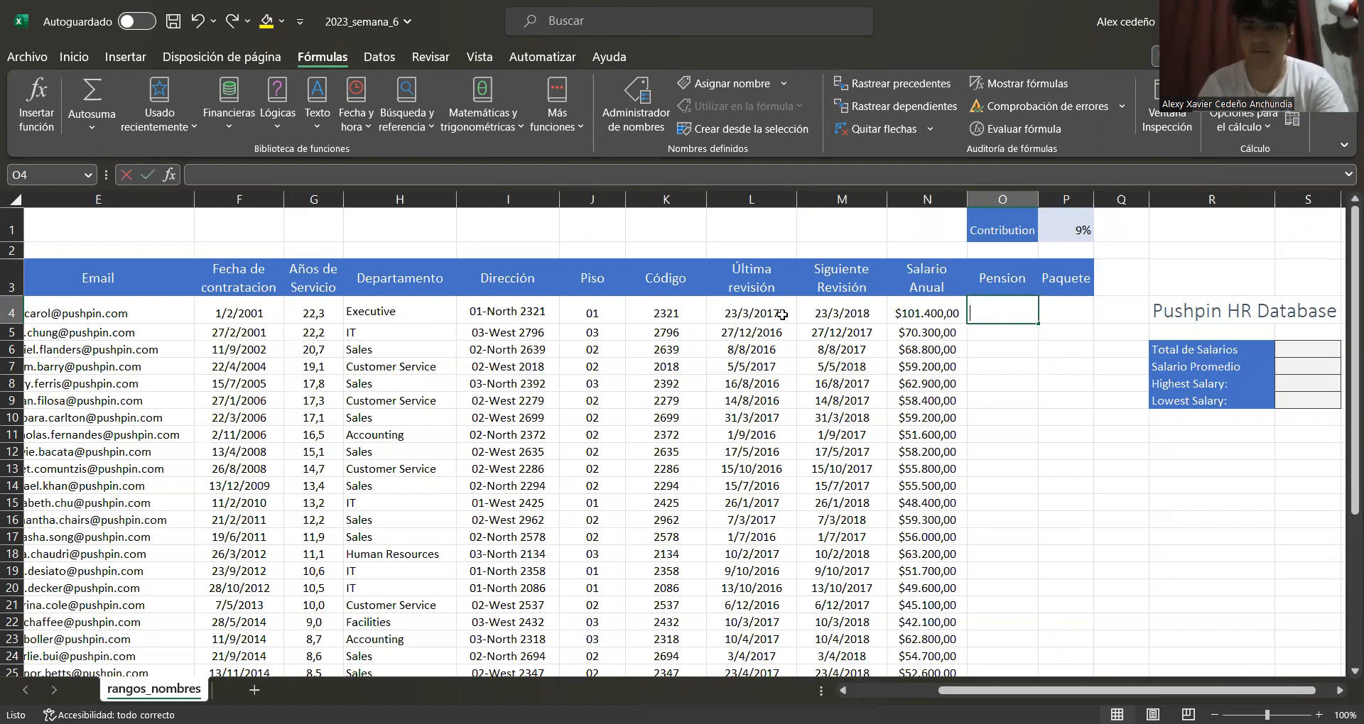
{"action": "type", "text": "="}
{"action": "key", "text": "Left"}
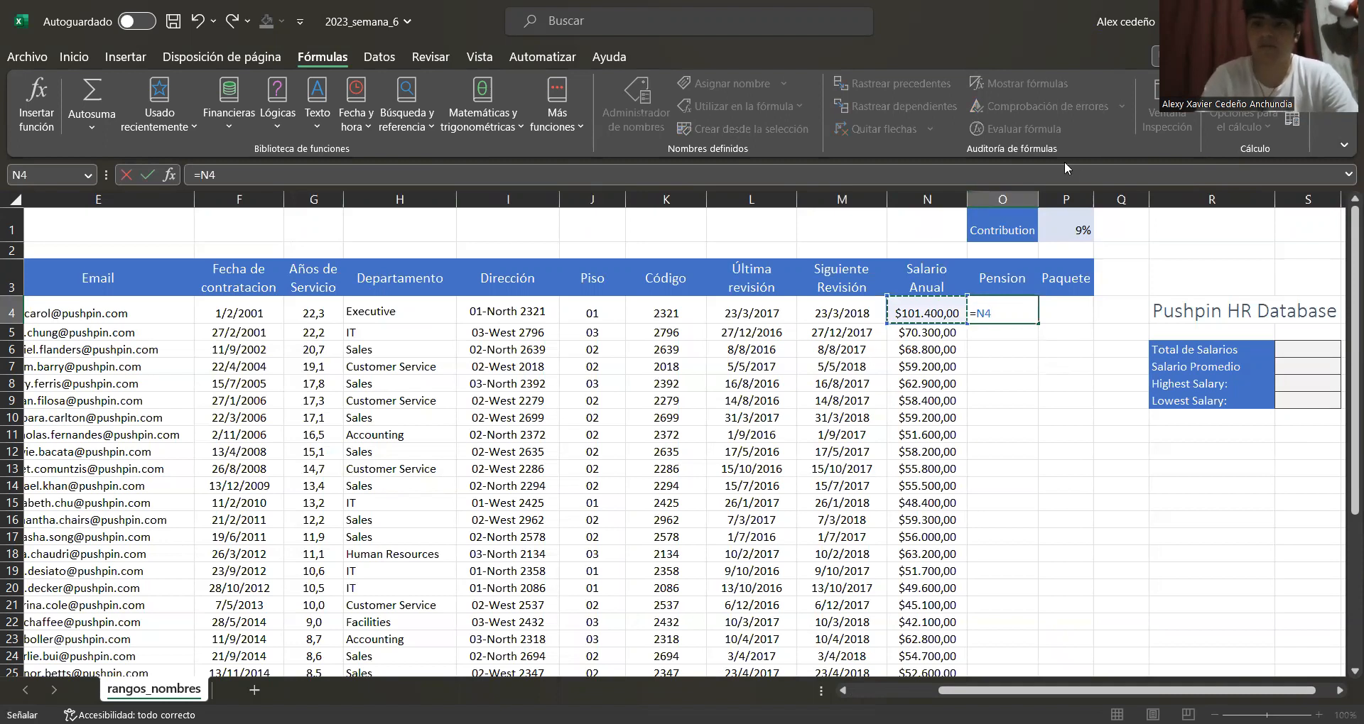
{"action": "left_click", "coordinate": [1070, 229]}
{"action": "type", "text": "*"}
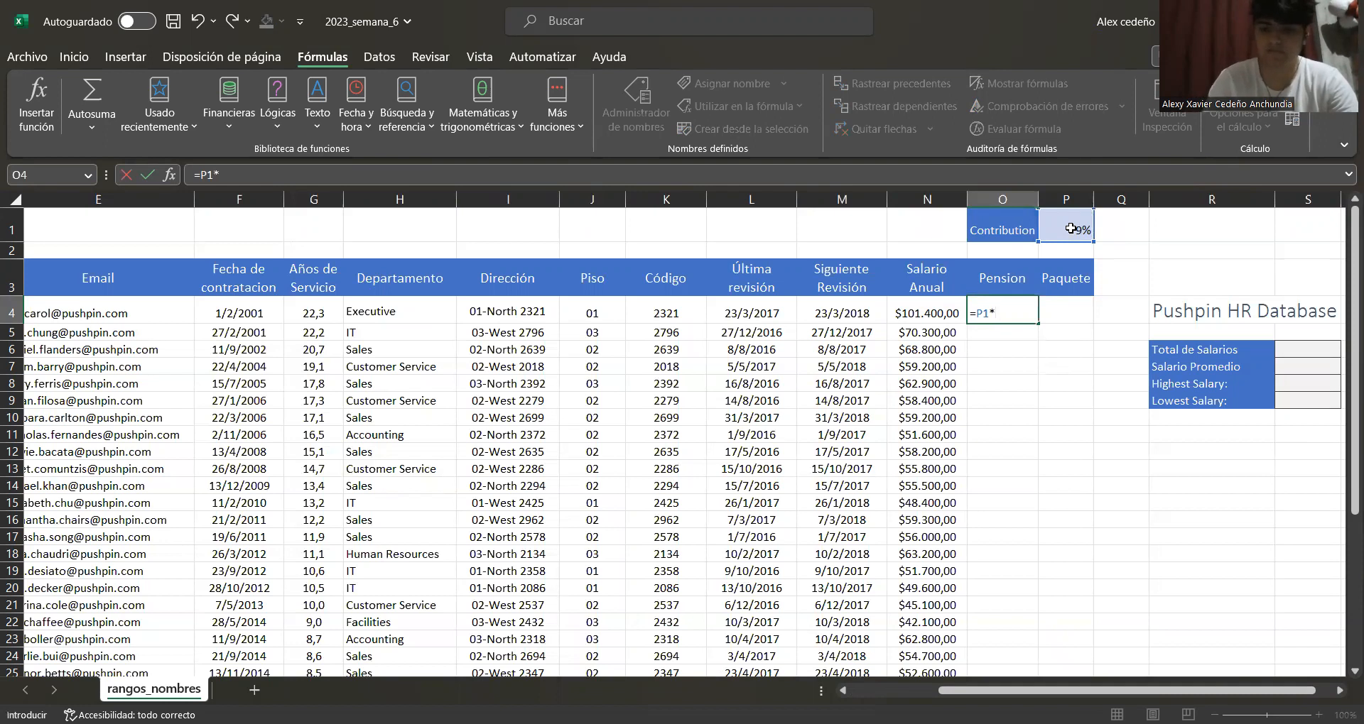
{"action": "key", "text": "BackSpace"}
{"action": "key", "text": "BackSpace"}
{"action": "left_click", "coordinate": [915, 314]}
{"action": "type", "text": "*"}
{"action": "left_click", "coordinate": [1076, 226]}
{"action": "key", "text": "Return"}
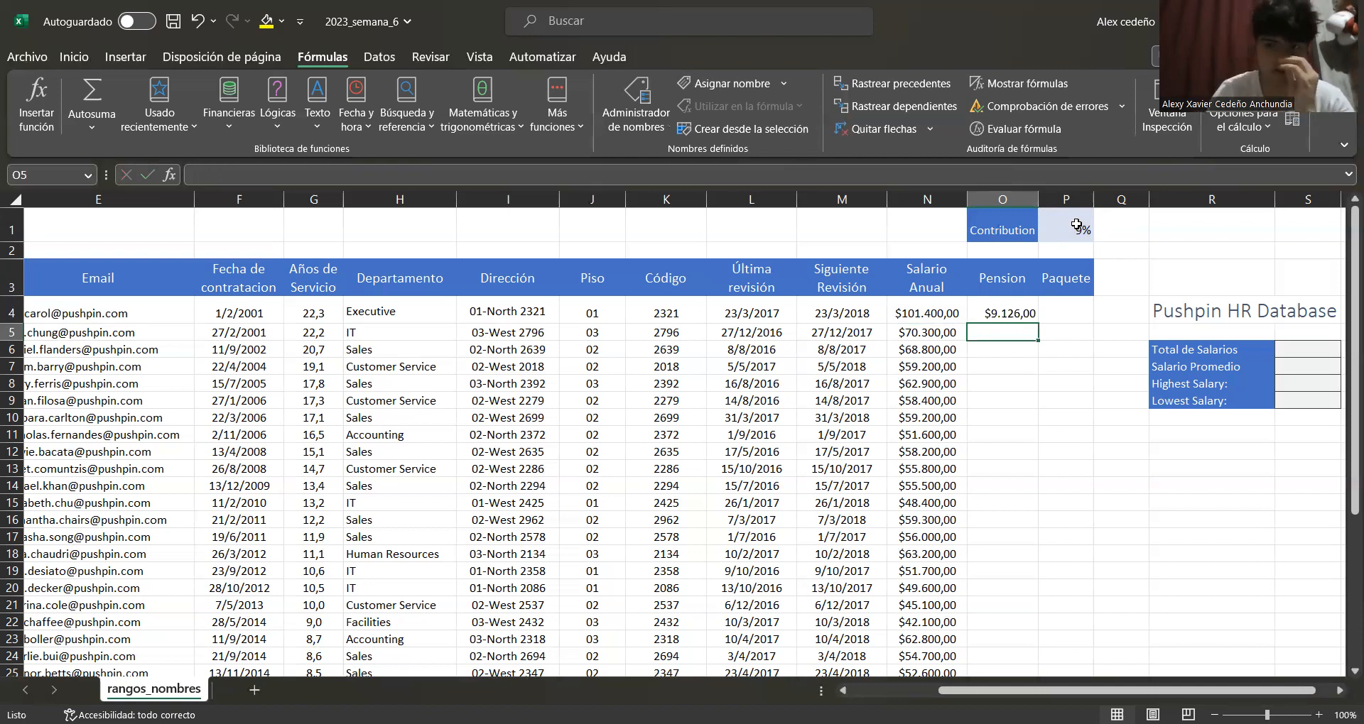
Fill the pension formula down the Pension column
{"action": "left_click", "coordinate": [1026, 308]}
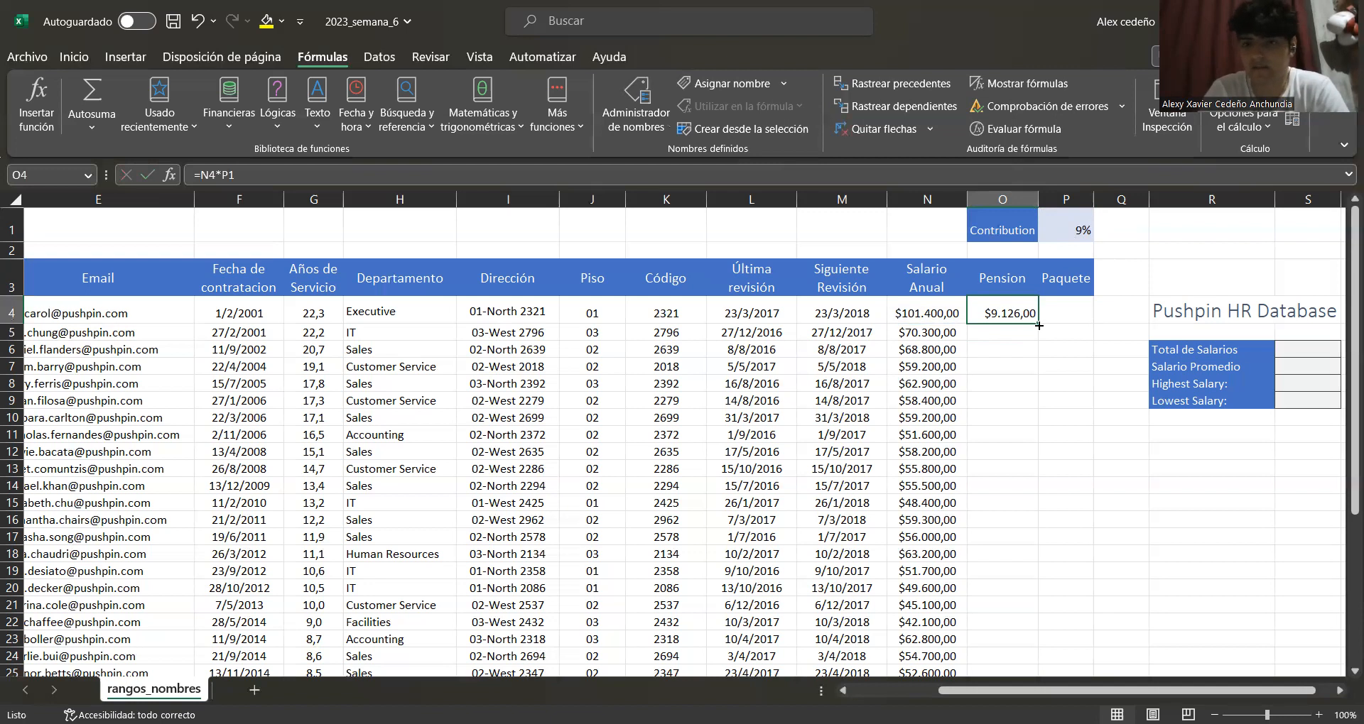
{"action": "double_click", "coordinate": [1039, 322]}
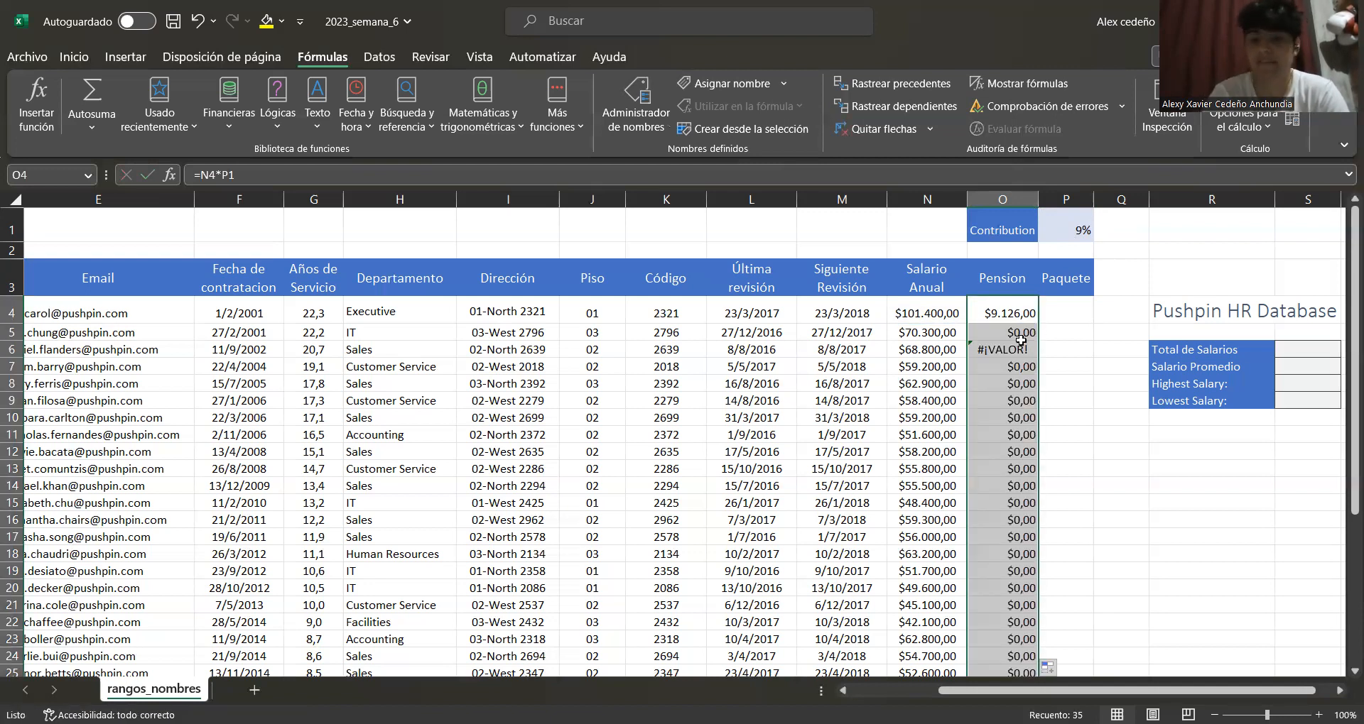
{"action": "left_click", "coordinate": [1022, 344]}
{"action": "left_click_drag", "start_coordinate": [1020, 340], "coordinate": [1019, 334]}
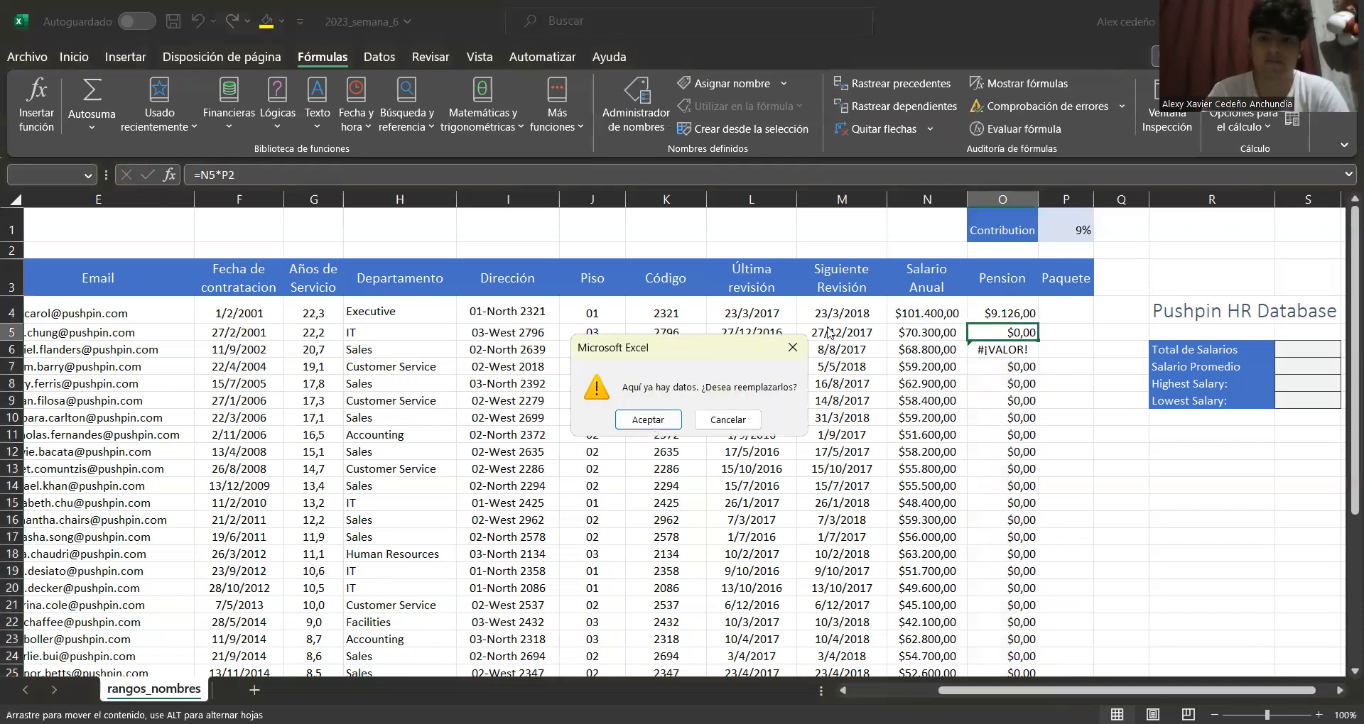
{"action": "left_click", "coordinate": [793, 346]}
Inspect the copied pension formulas and the contribution cell to compare their references
{"action": "left_click", "coordinate": [1020, 331]}
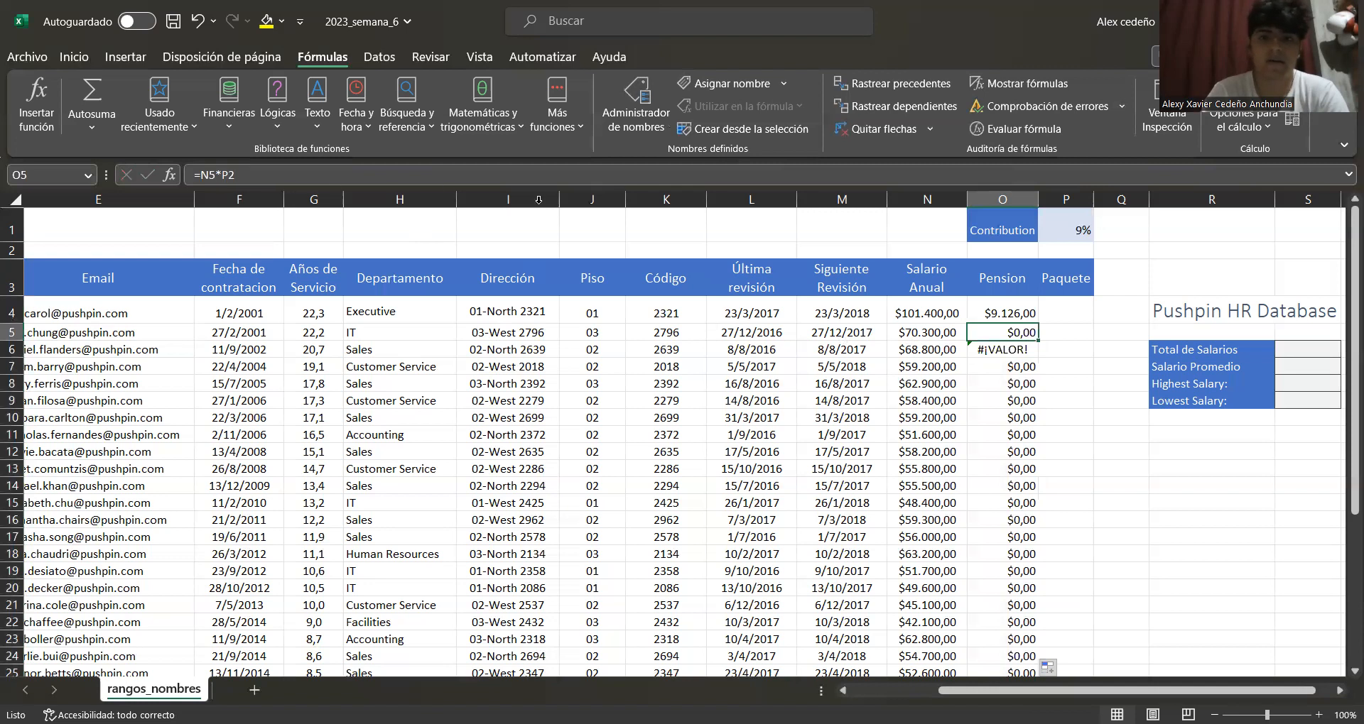
{"action": "left_click", "coordinate": [1064, 226]}
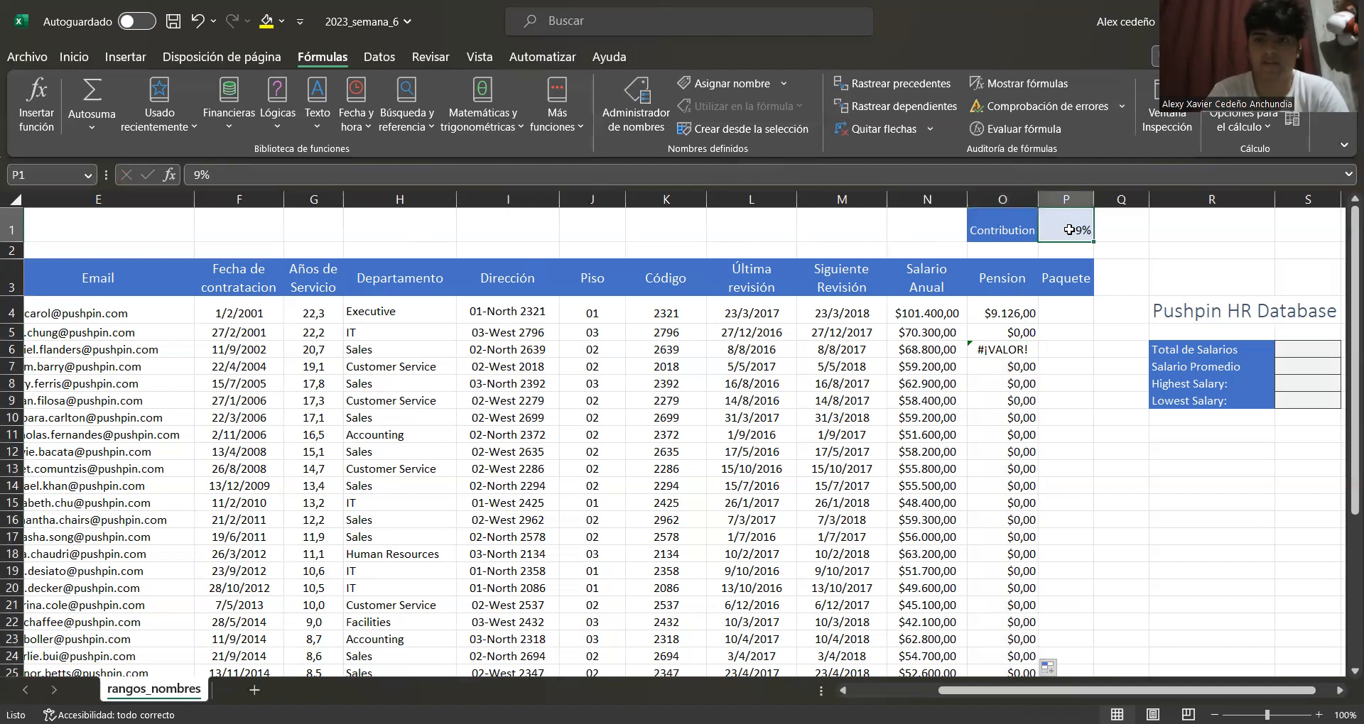
{"action": "left_click", "coordinate": [1019, 332]}
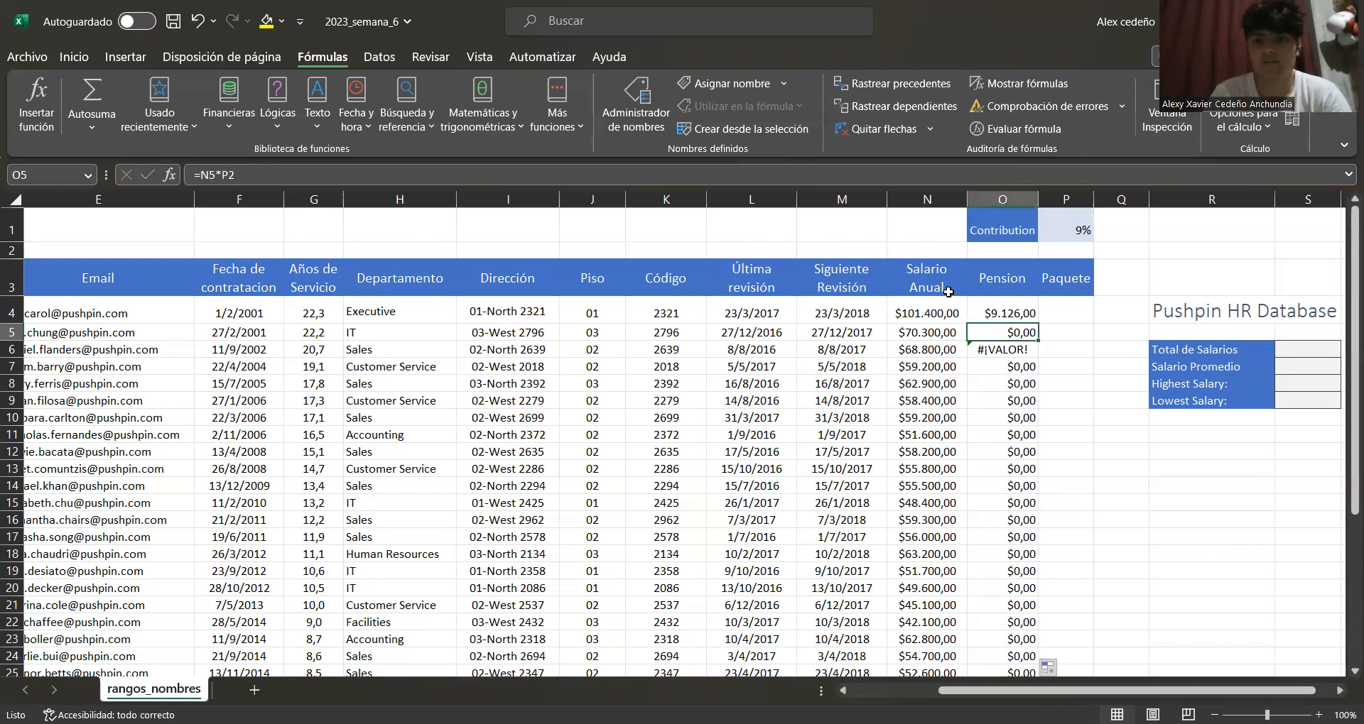
{"action": "left_click", "coordinate": [1007, 351]}
{"action": "left_click", "coordinate": [1011, 369]}
{"action": "left_click", "coordinate": [1002, 332]}
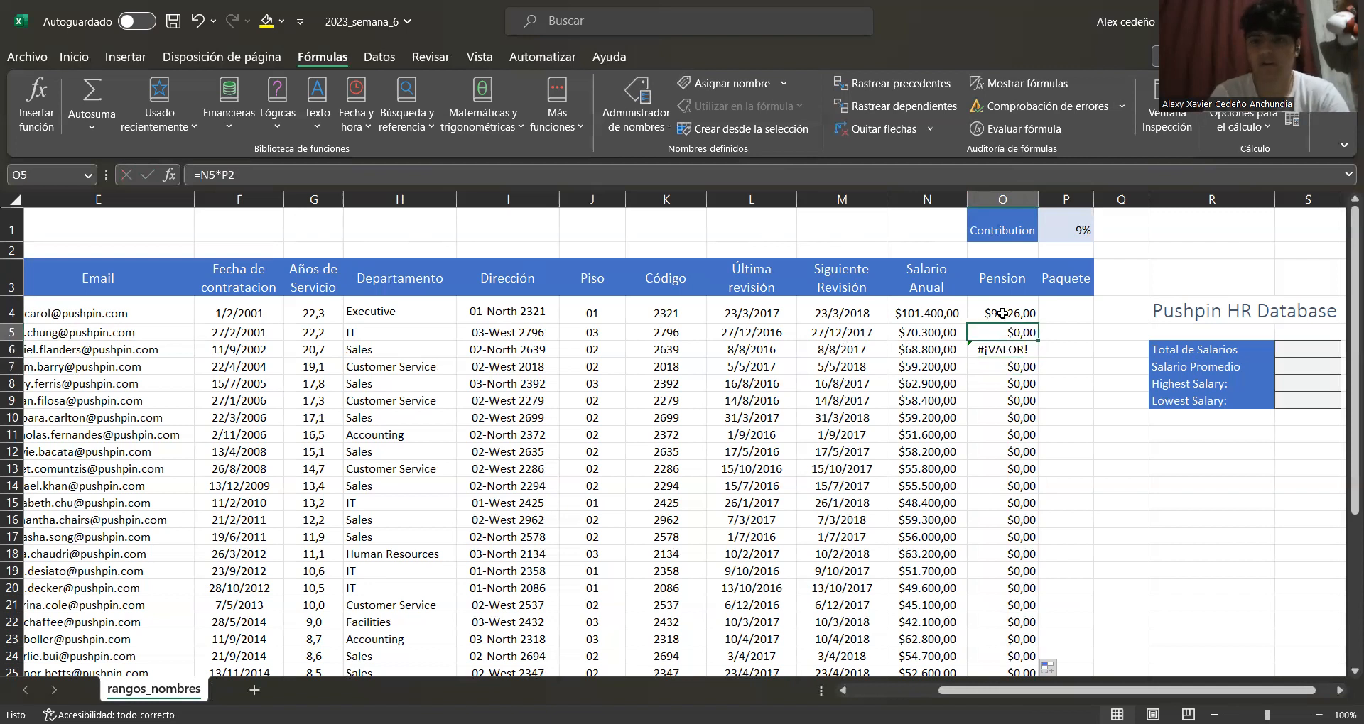
Make the contribution reference in O4's formula absolute as $P$1
{"action": "left_click", "coordinate": [1002, 312]}
{"action": "left_click", "coordinate": [256, 171]}
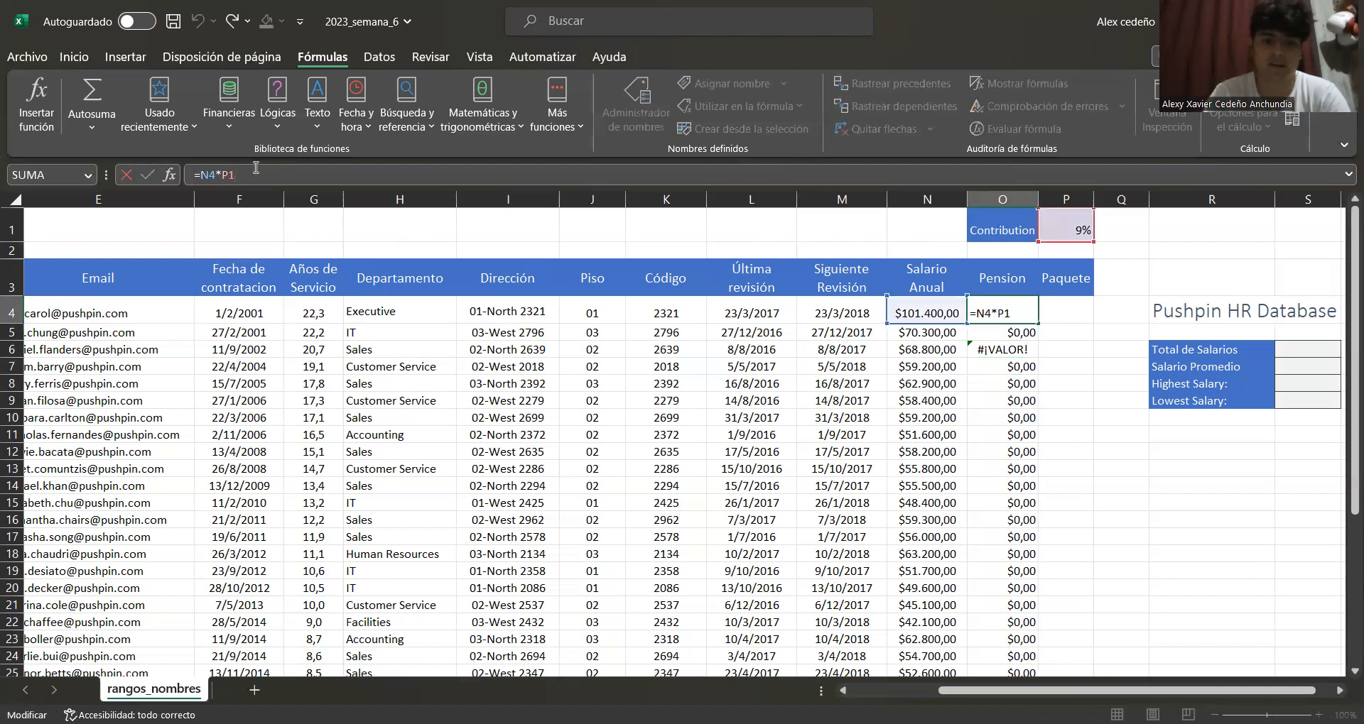
{"action": "key", "text": "F4"}
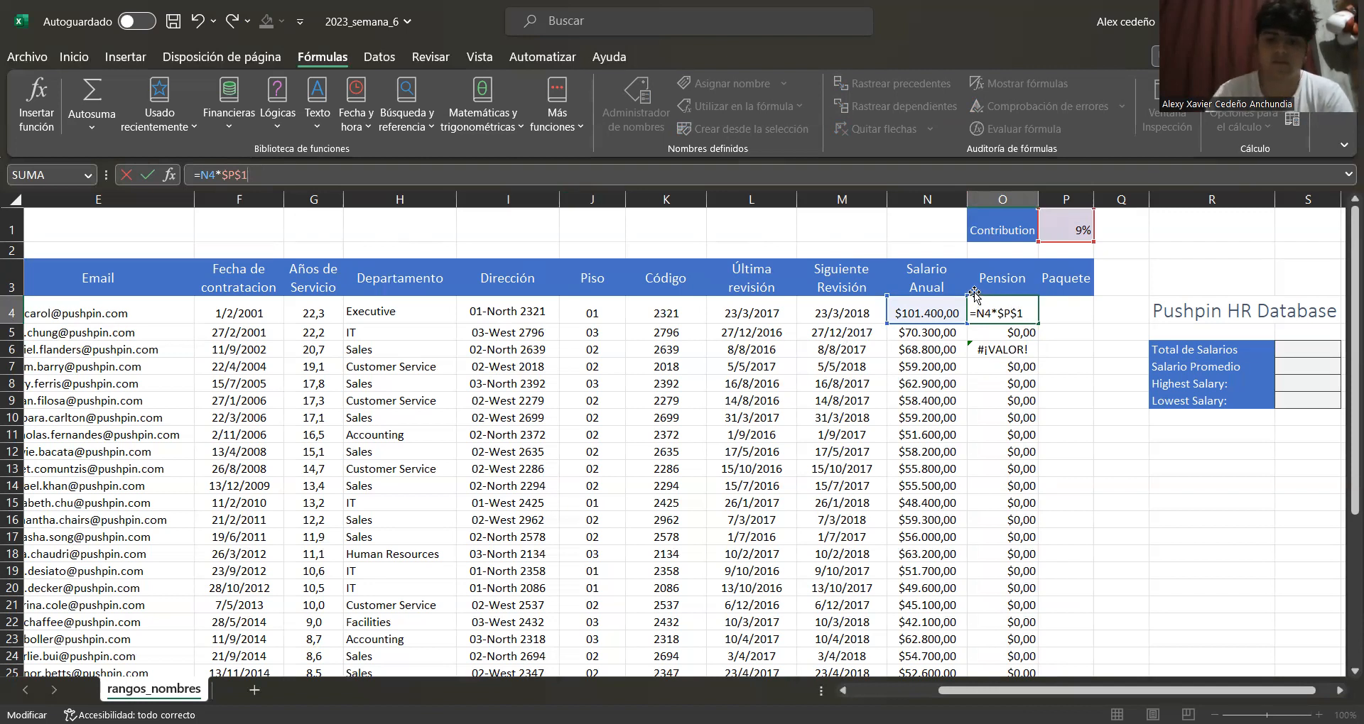
{"action": "key", "text": "Return"}
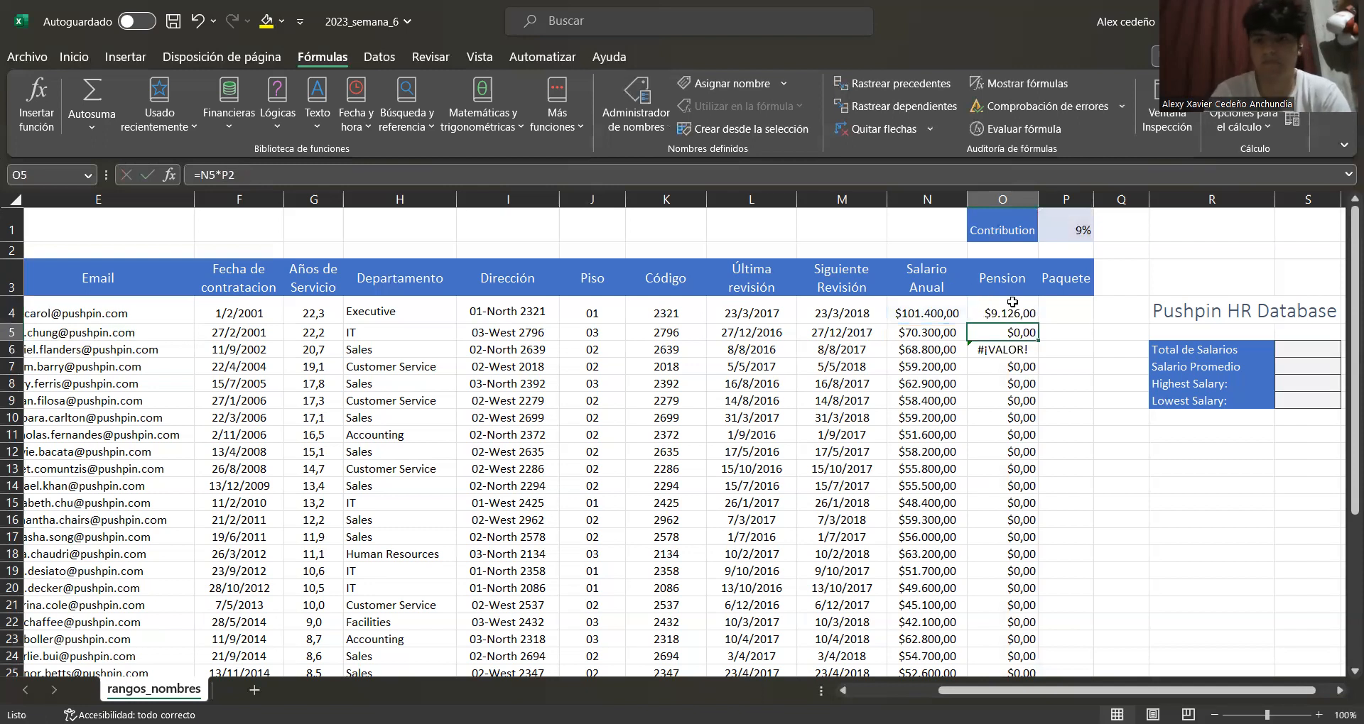
Fill the corrected pension formula down the whole Pension column
{"action": "left_click", "coordinate": [1023, 312]}
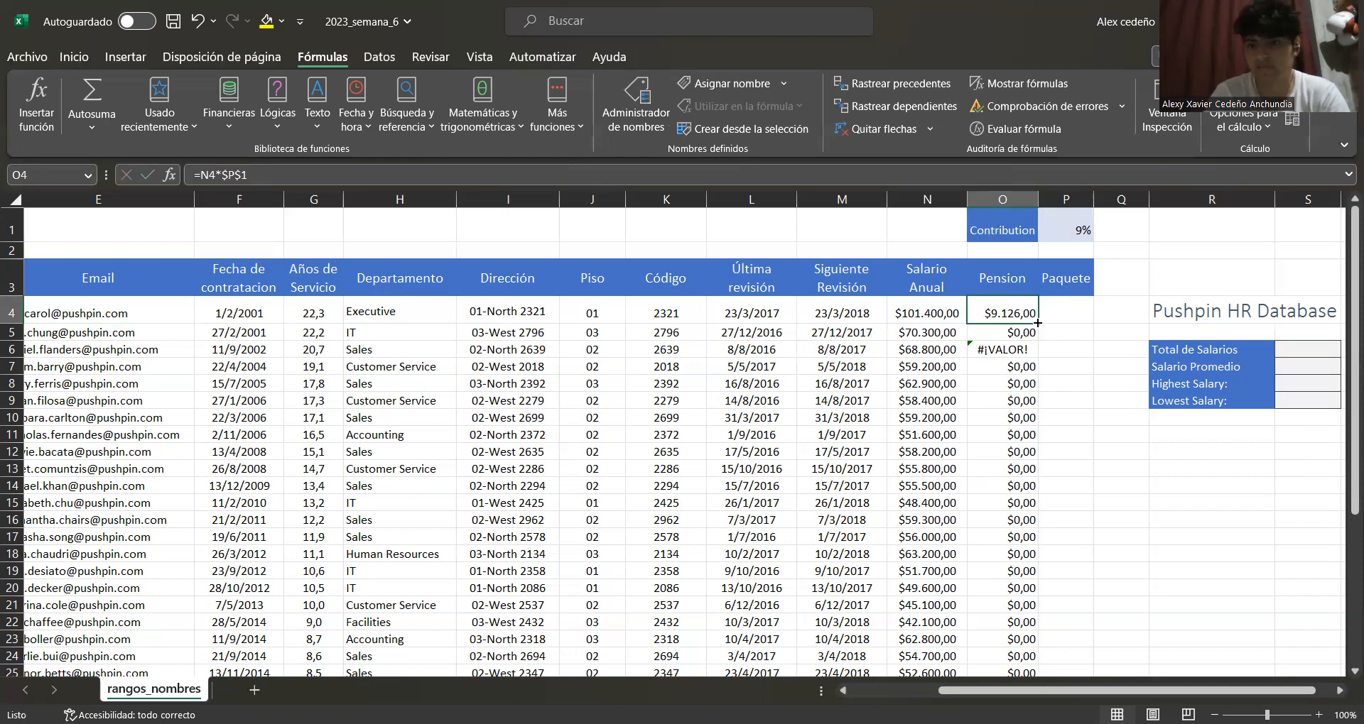
{"action": "double_click", "coordinate": [1037, 323]}
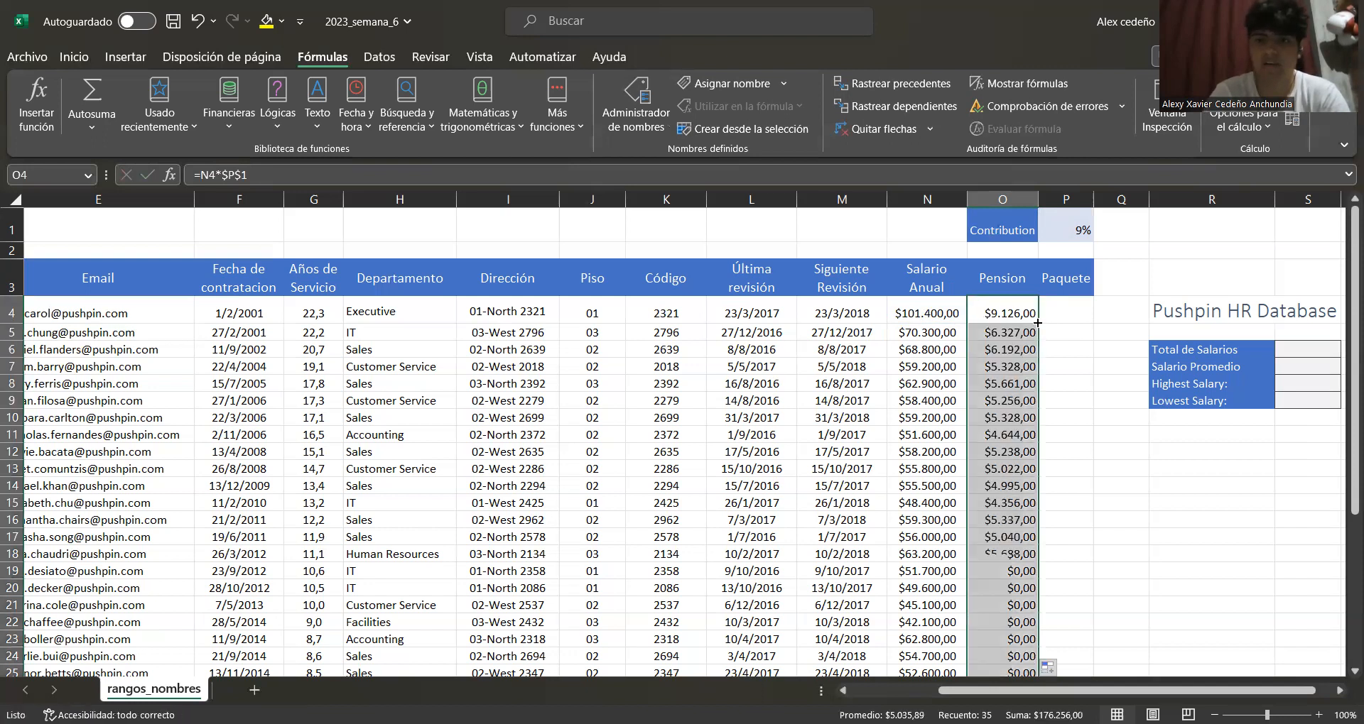
{"action": "scroll", "coordinate": [1026, 333], "scroll_direction": "down", "scroll_amount": 2}
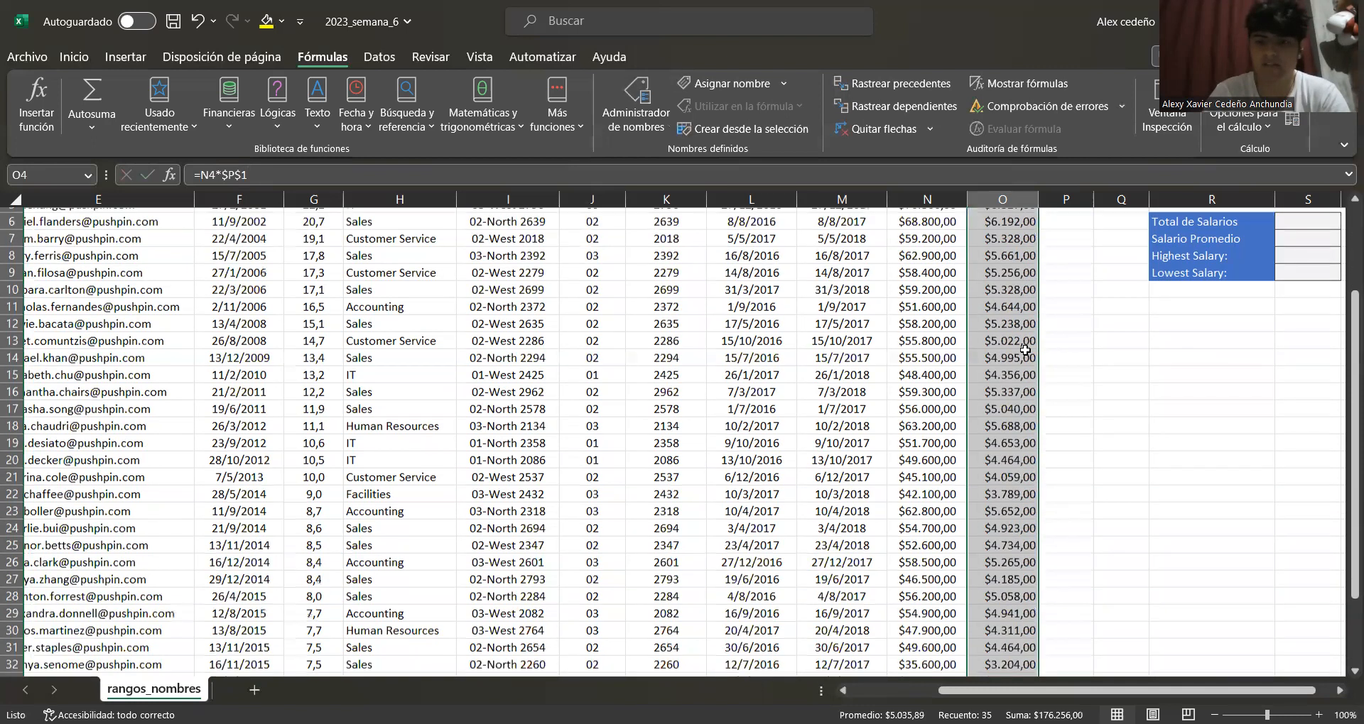
{"action": "scroll", "coordinate": [1023, 355], "scroll_direction": "down", "scroll_amount": 4}
{"action": "scroll", "coordinate": [1015, 359], "scroll_direction": "up", "scroll_amount": 6}
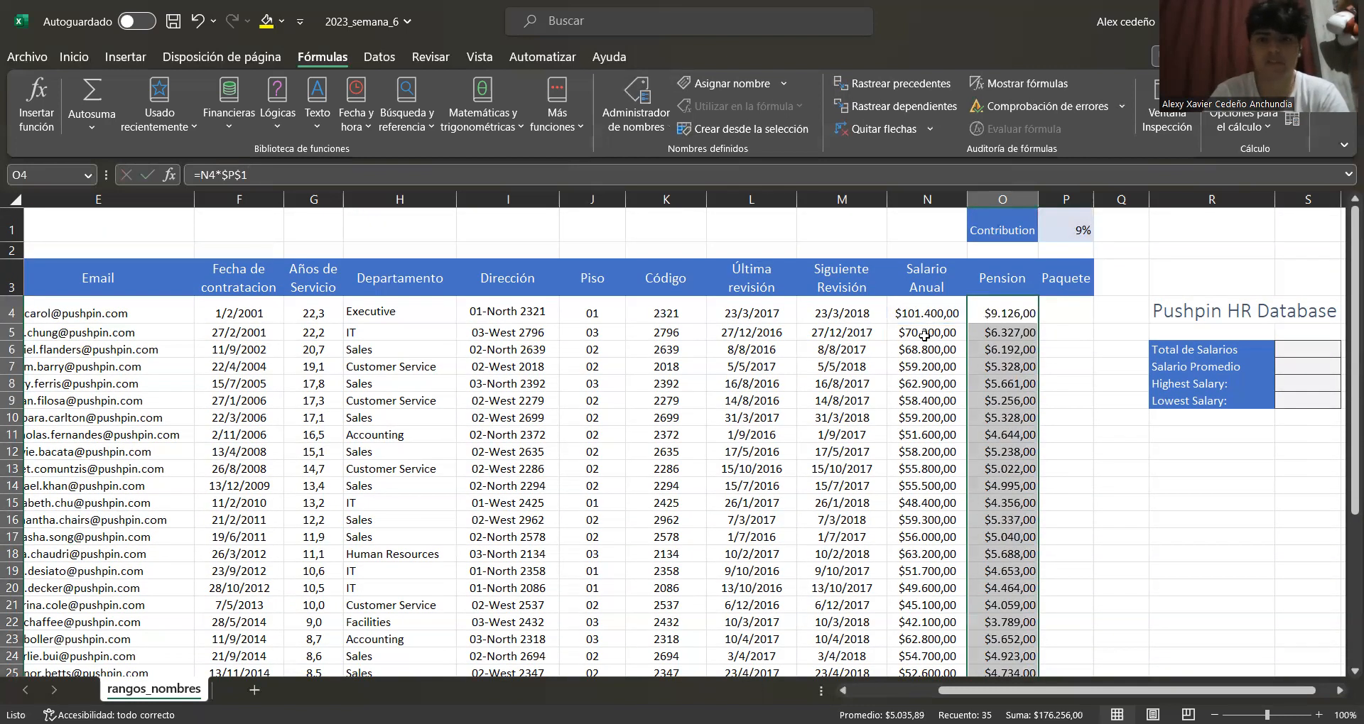
{"action": "left_click", "coordinate": [924, 335]}
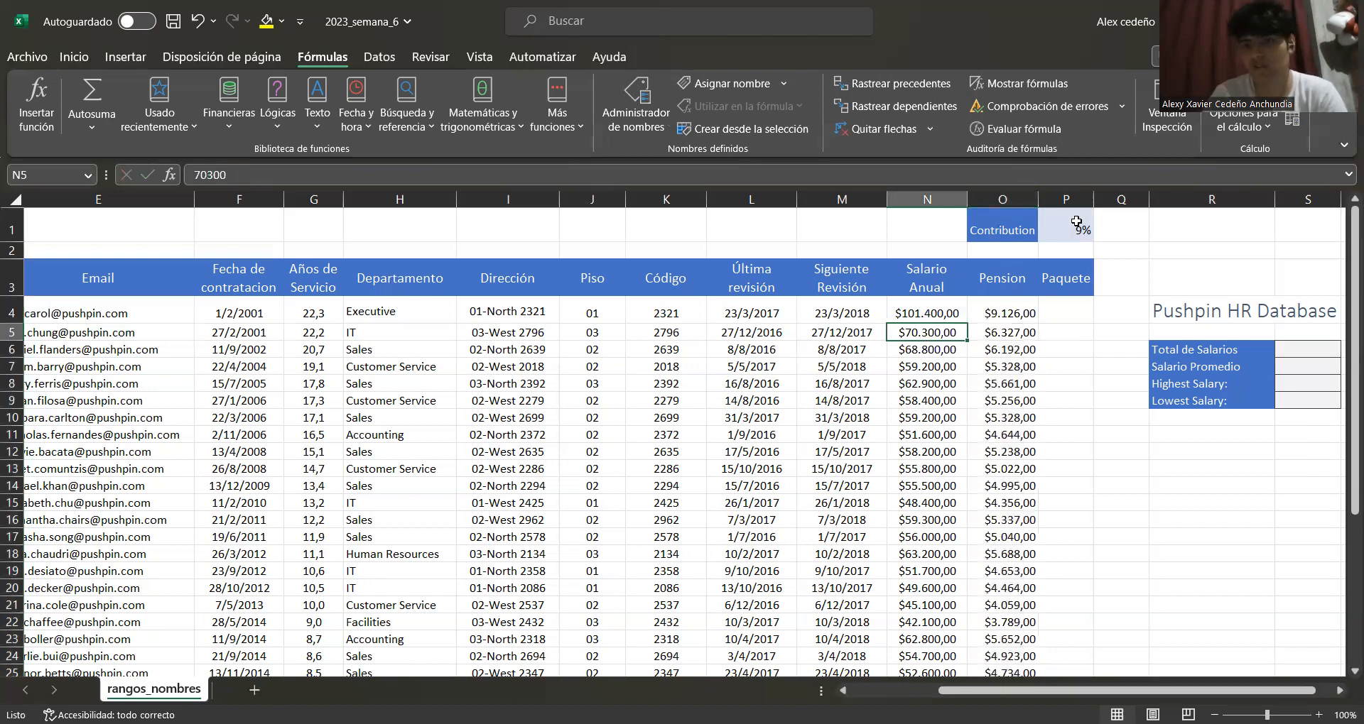
{"action": "left_click_drag", "start_coordinate": [950, 342], "coordinate": [949, 349]}
{"action": "left_click", "coordinate": [793, 347]}
Inspect the filled pension formulas in several rows and the contribution cell
{"action": "left_click", "coordinate": [999, 353]}
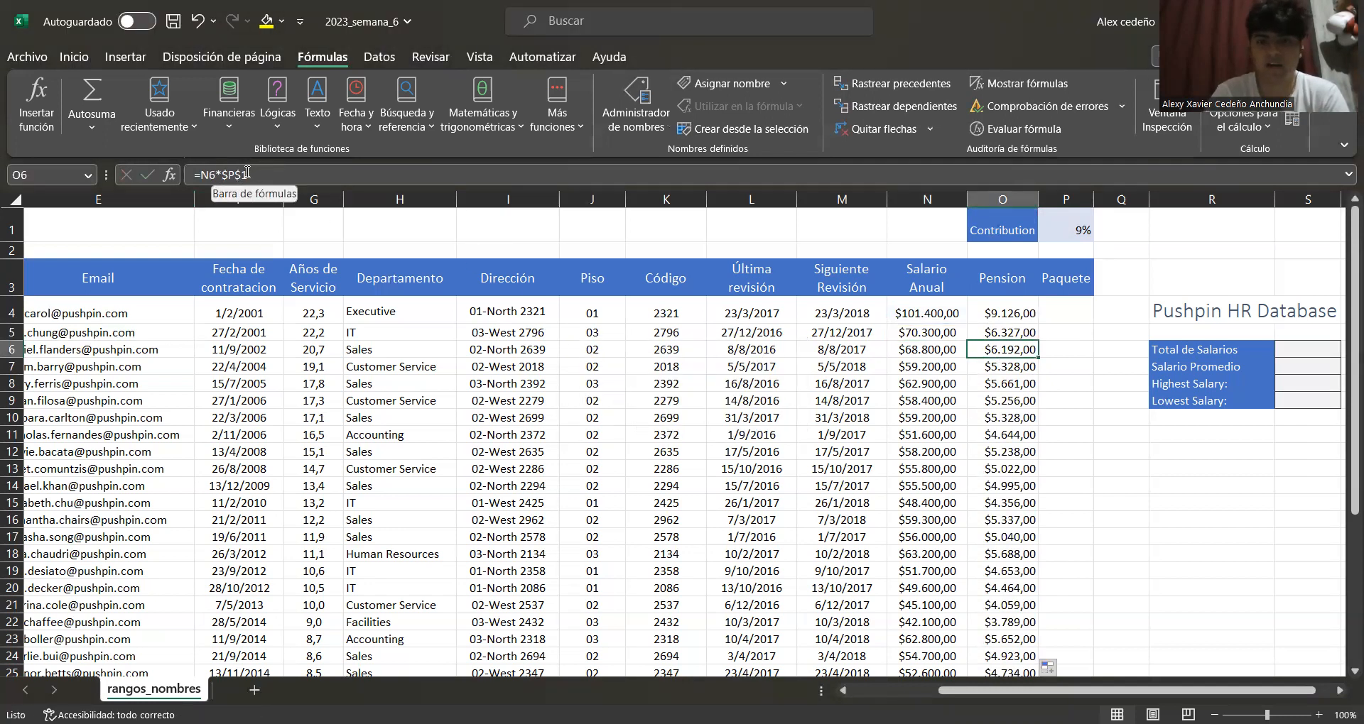
{"action": "left_click", "coordinate": [1070, 232]}
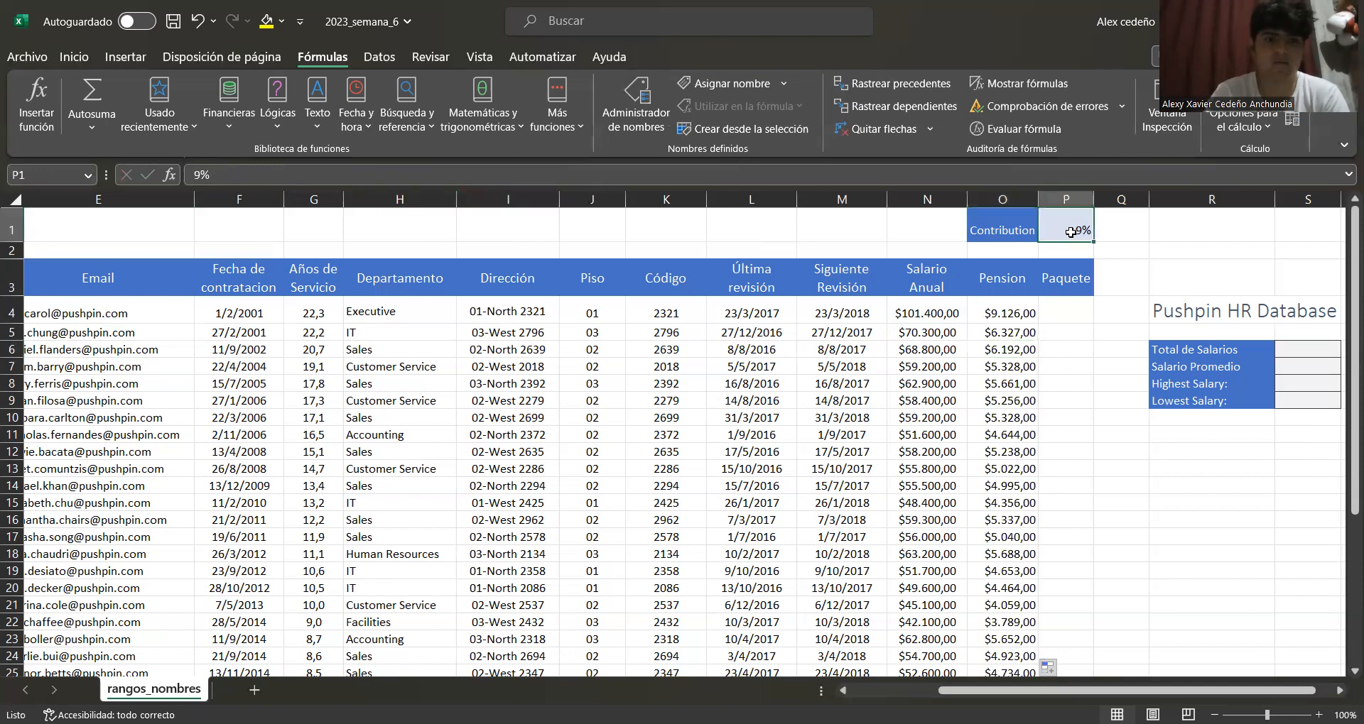
{"action": "left_click", "coordinate": [1002, 332]}
{"action": "left_click", "coordinate": [997, 351]}
{"action": "left_click", "coordinate": [1014, 378]}
{"action": "left_click", "coordinate": [1016, 406]}
{"action": "left_click", "coordinate": [1028, 462]}
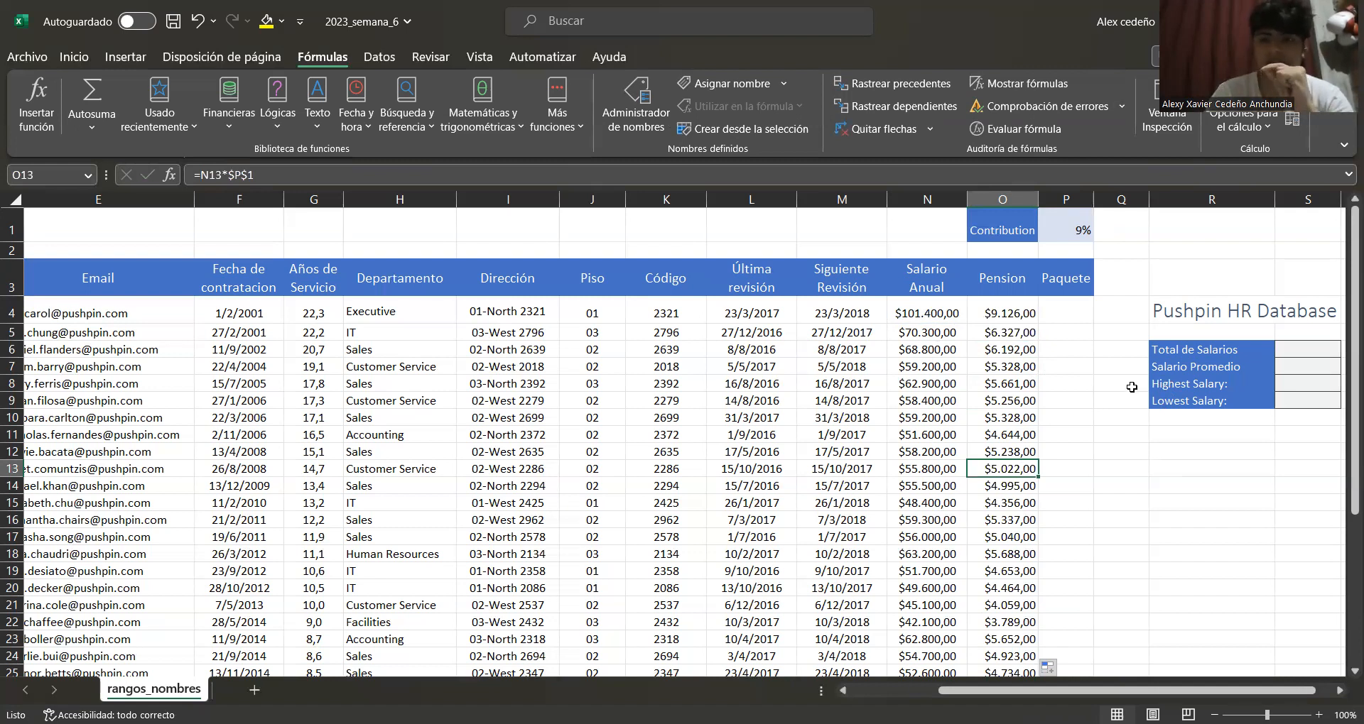
Name the contribution cell P1 as Pension
{"action": "left_click", "coordinate": [1052, 235]}
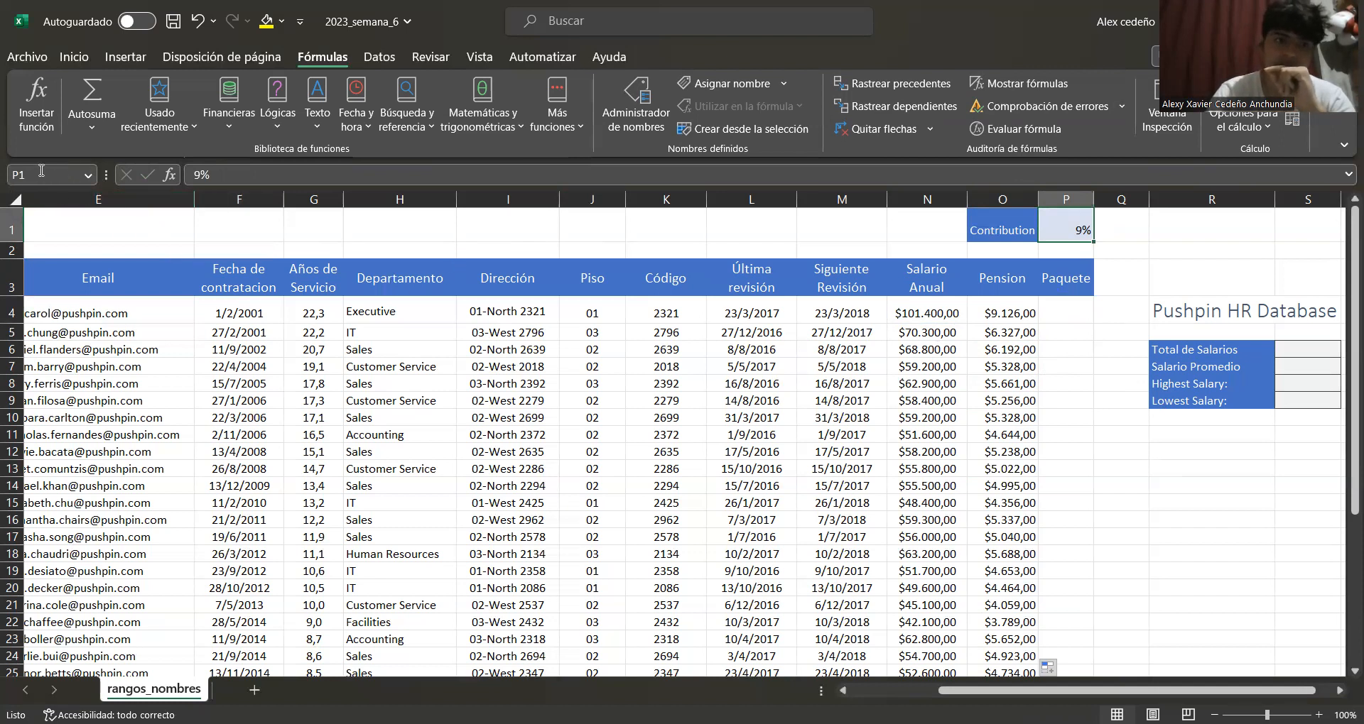
{"action": "left_click", "coordinate": [74, 169]}
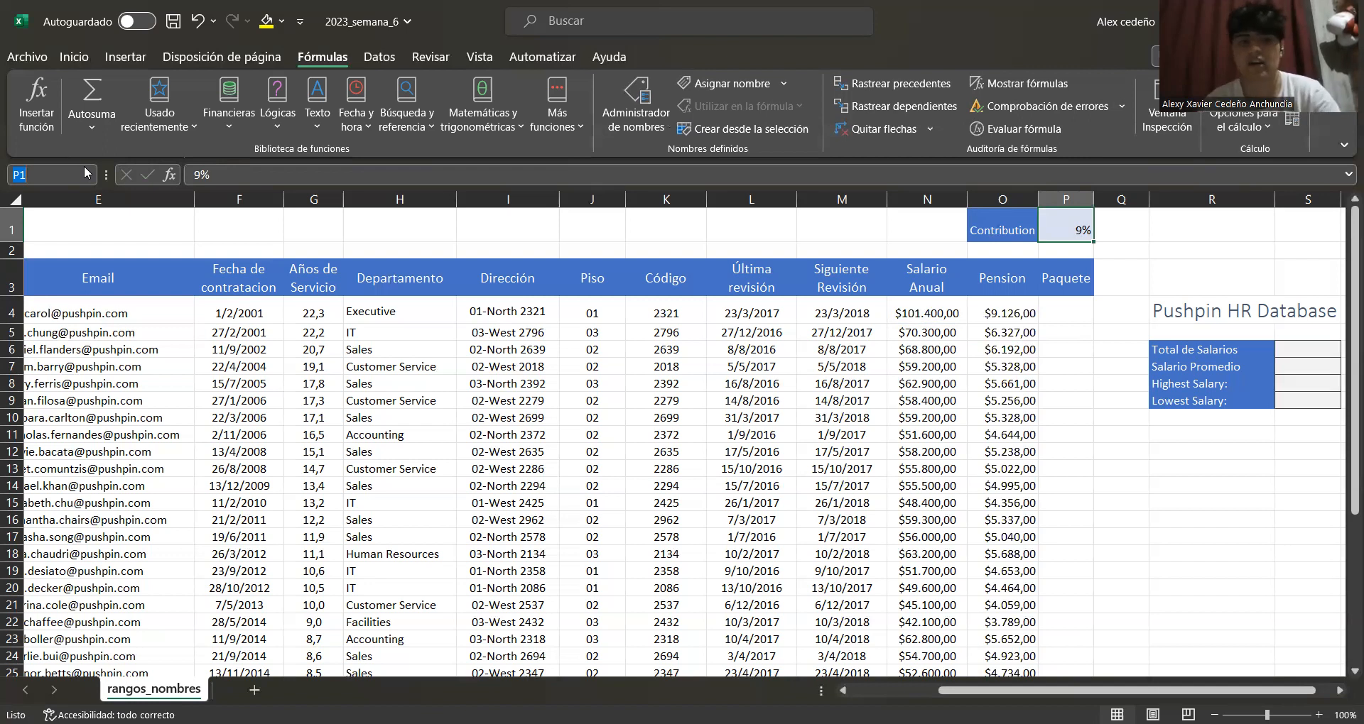
{"action": "type", "text": "P"}
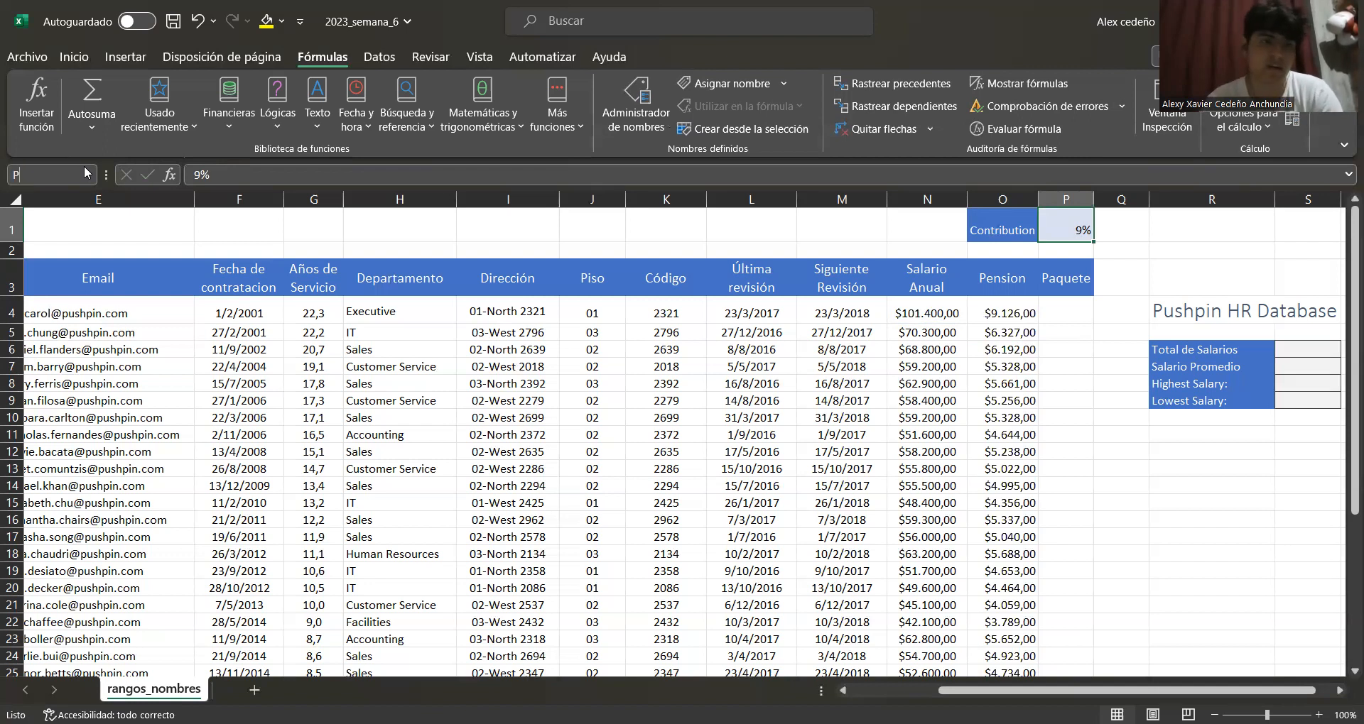
{"action": "type", "text": "ensio"}
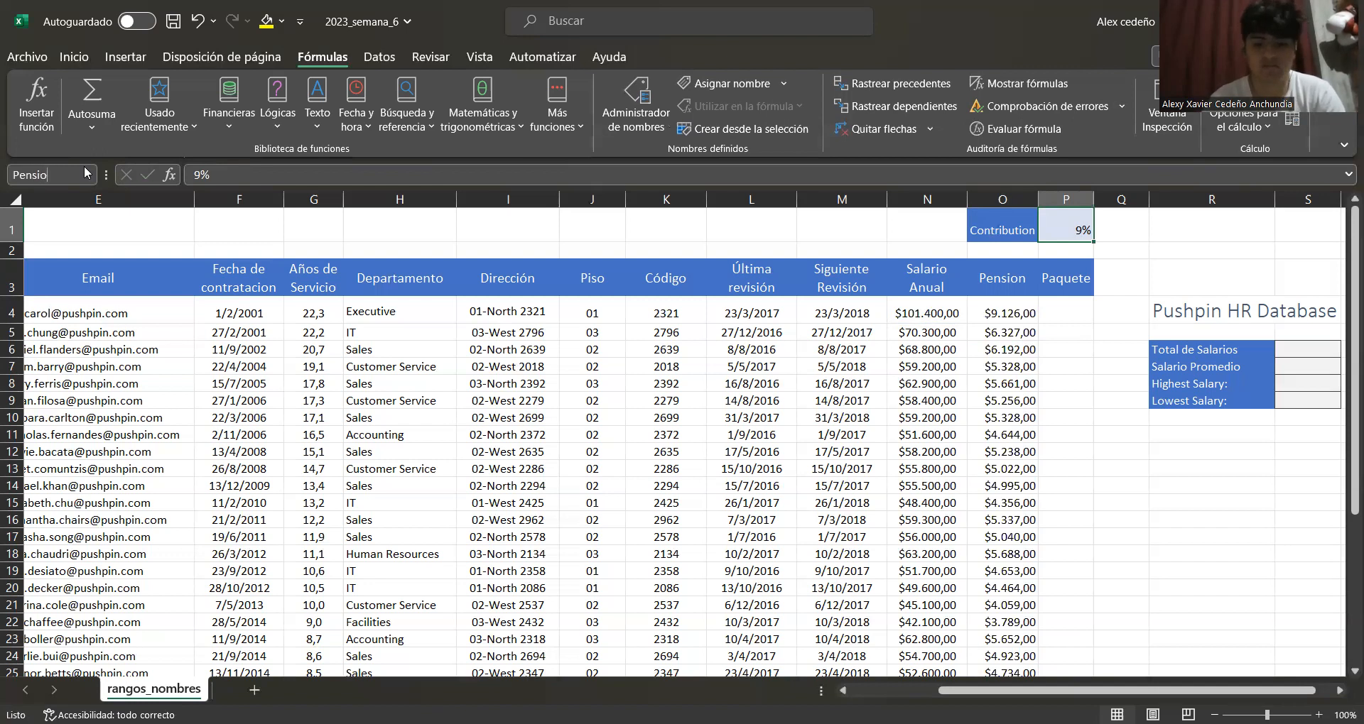
{"action": "type", "text": "nm"}
{"action": "key", "text": "Return"}
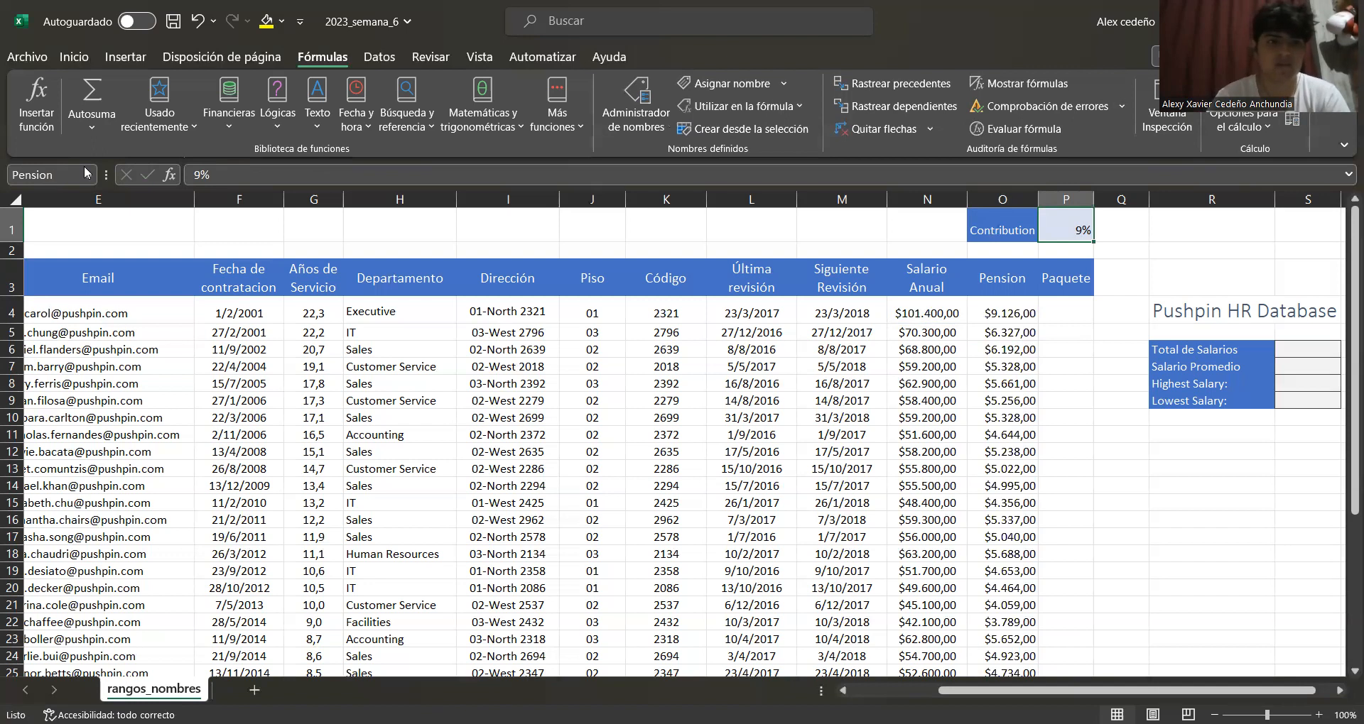
Review the Pension name on the contribution cell and the pension formulas in the column
{"action": "left_click", "coordinate": [1062, 293]}
{"action": "left_click", "coordinate": [1051, 225]}
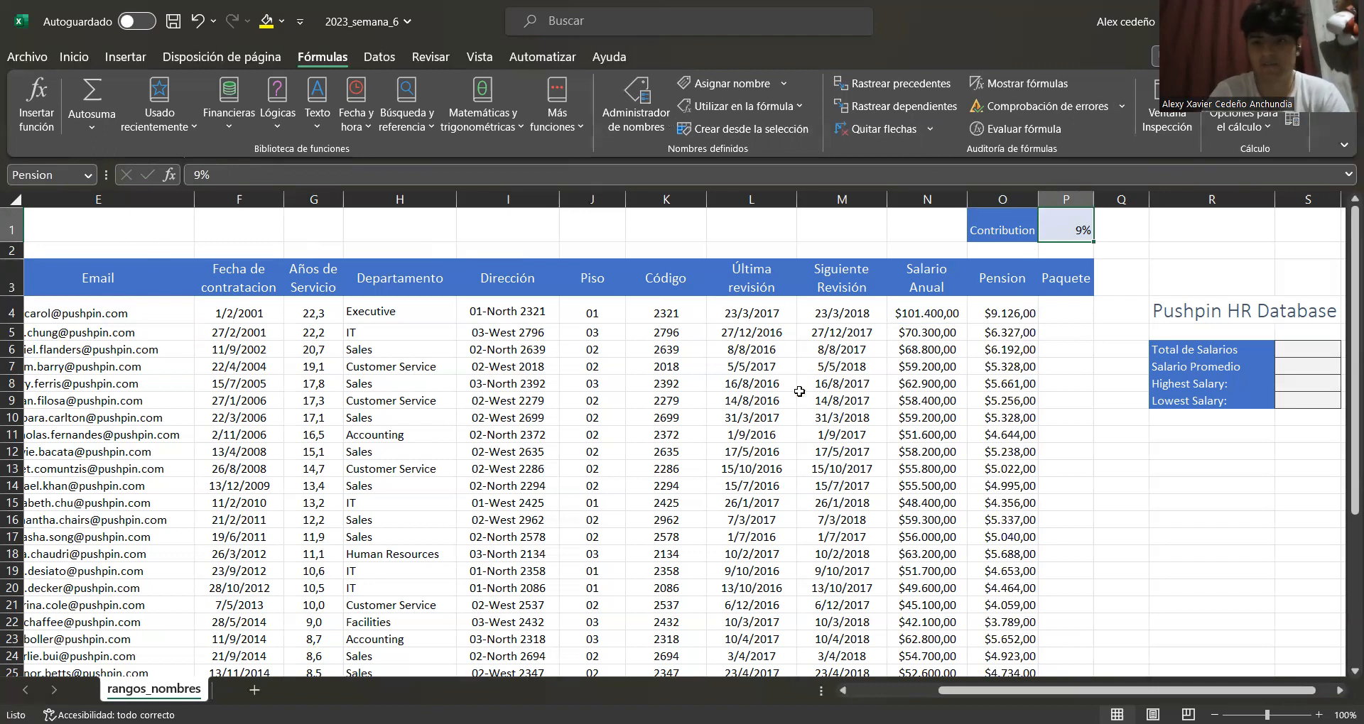
{"action": "left_click", "coordinate": [1025, 311]}
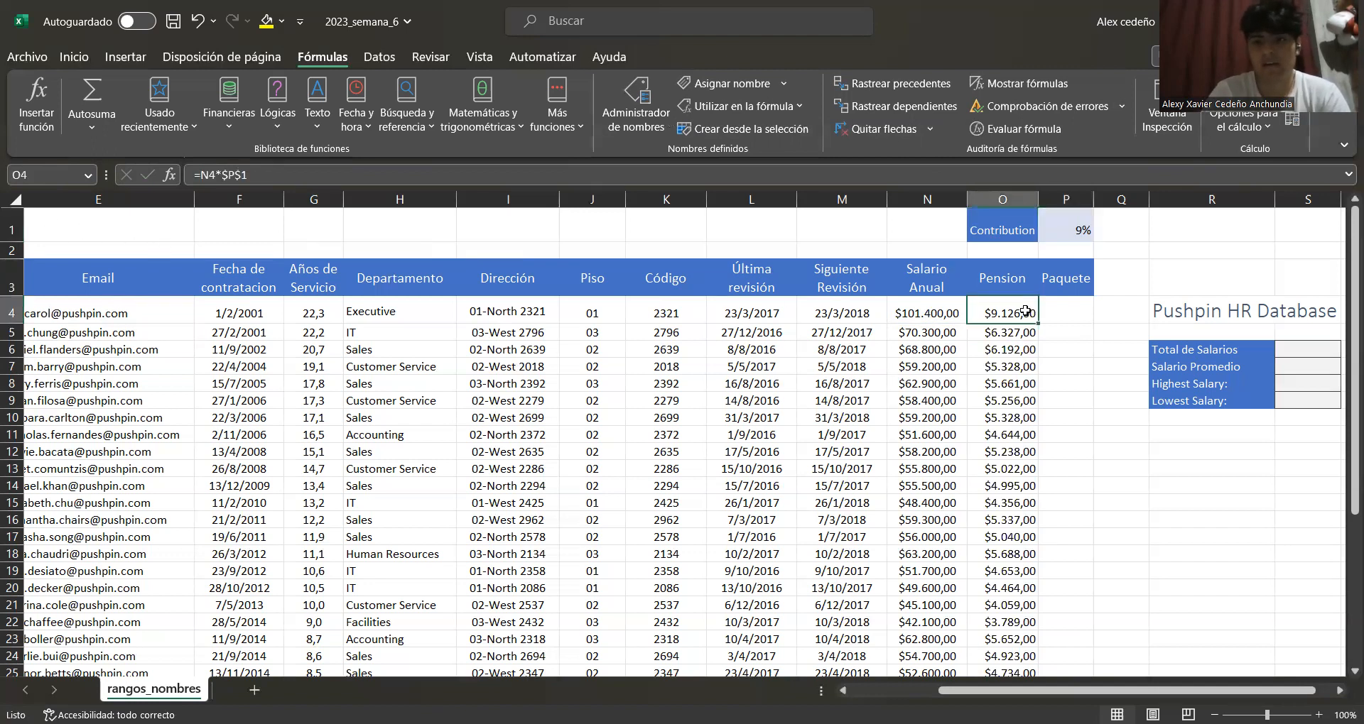
{"action": "left_click", "coordinate": [1008, 363]}
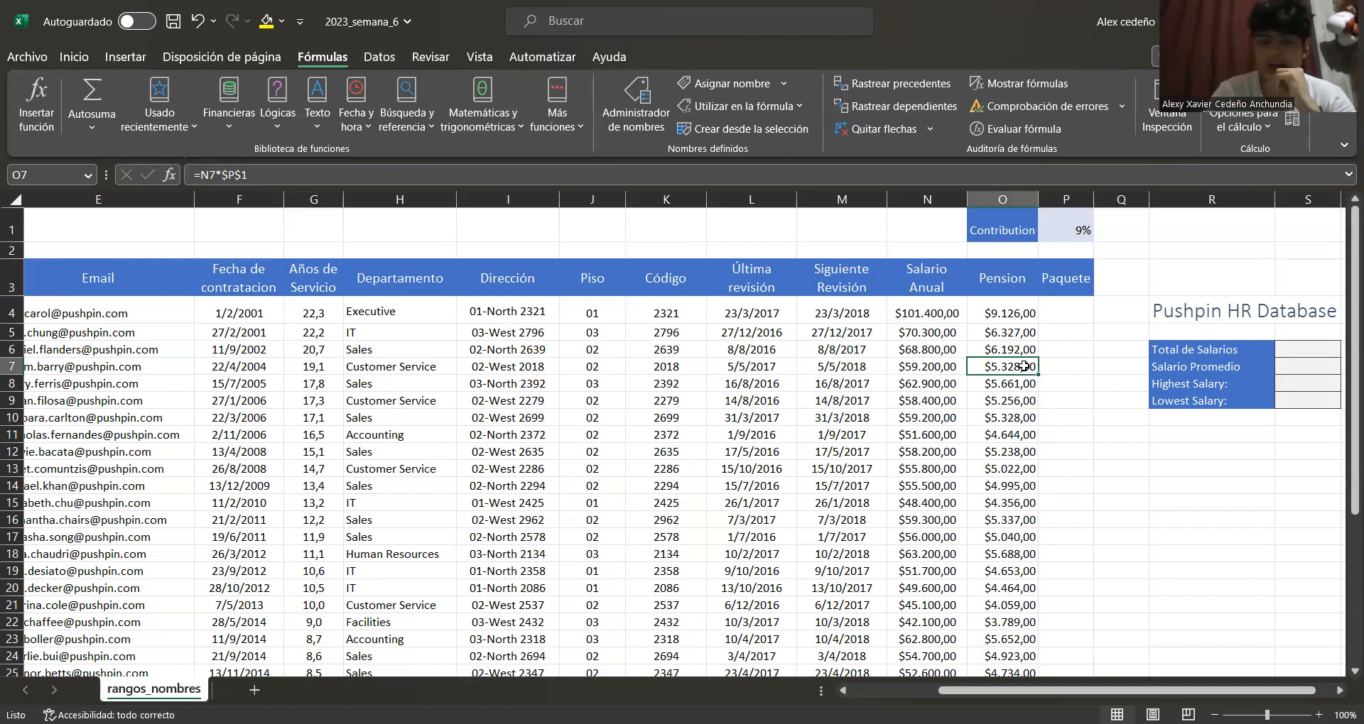
{"action": "scroll", "coordinate": [1022, 365], "scroll_direction": "down", "scroll_amount": 1}
{"action": "scroll", "coordinate": [1021, 365], "scroll_direction": "up", "scroll_amount": 1}
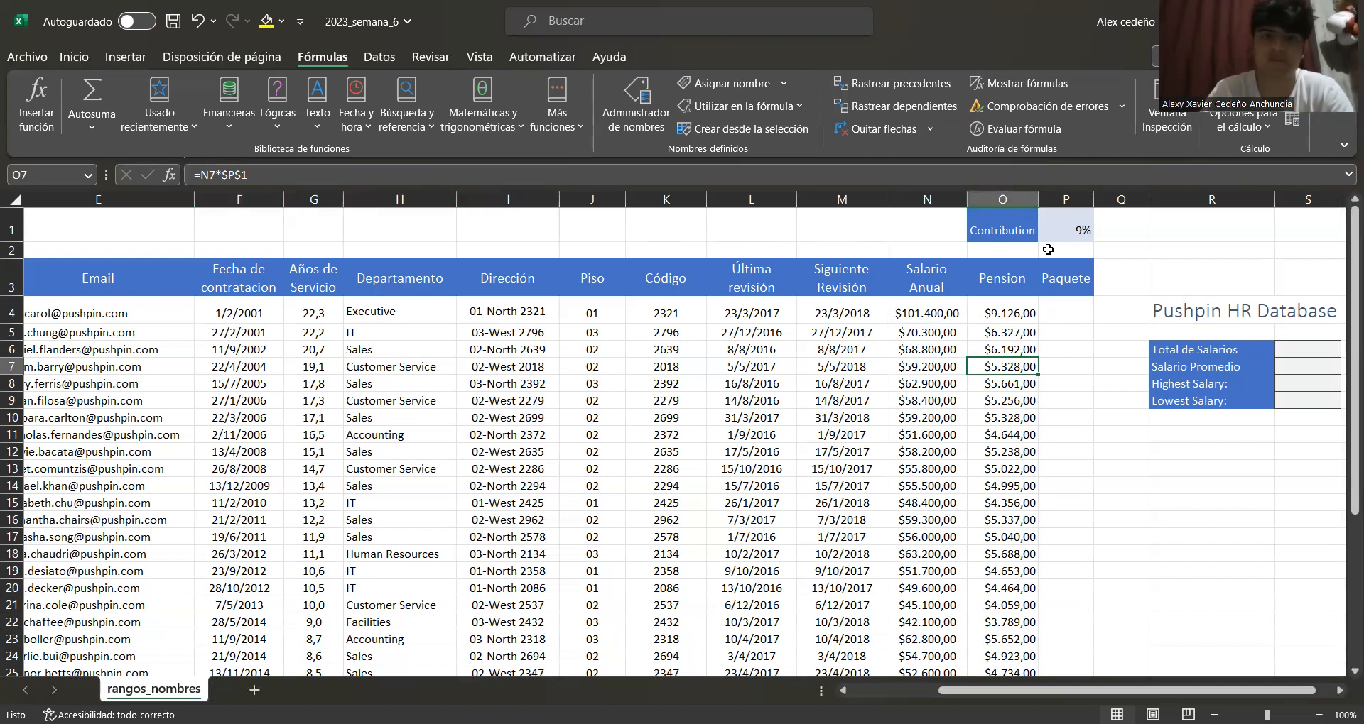
{"action": "left_click", "coordinate": [93, 62]}
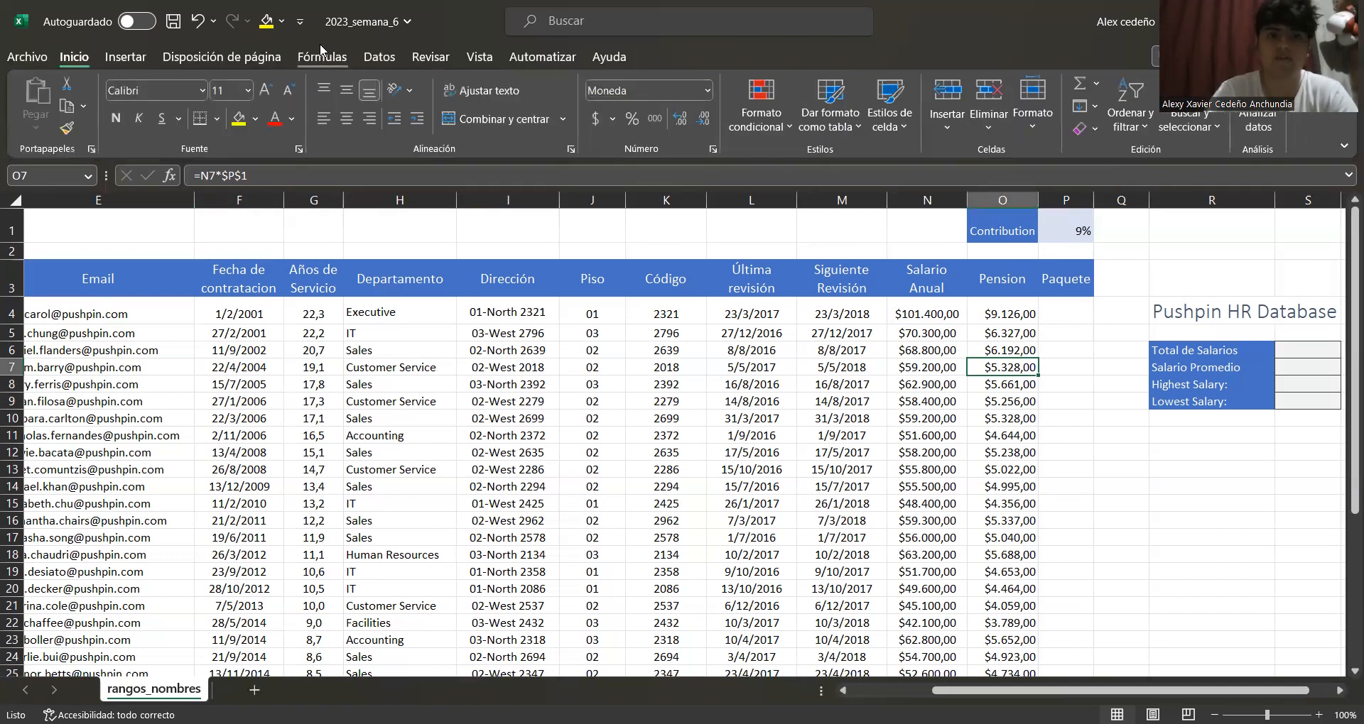
{"action": "left_click", "coordinate": [320, 51]}
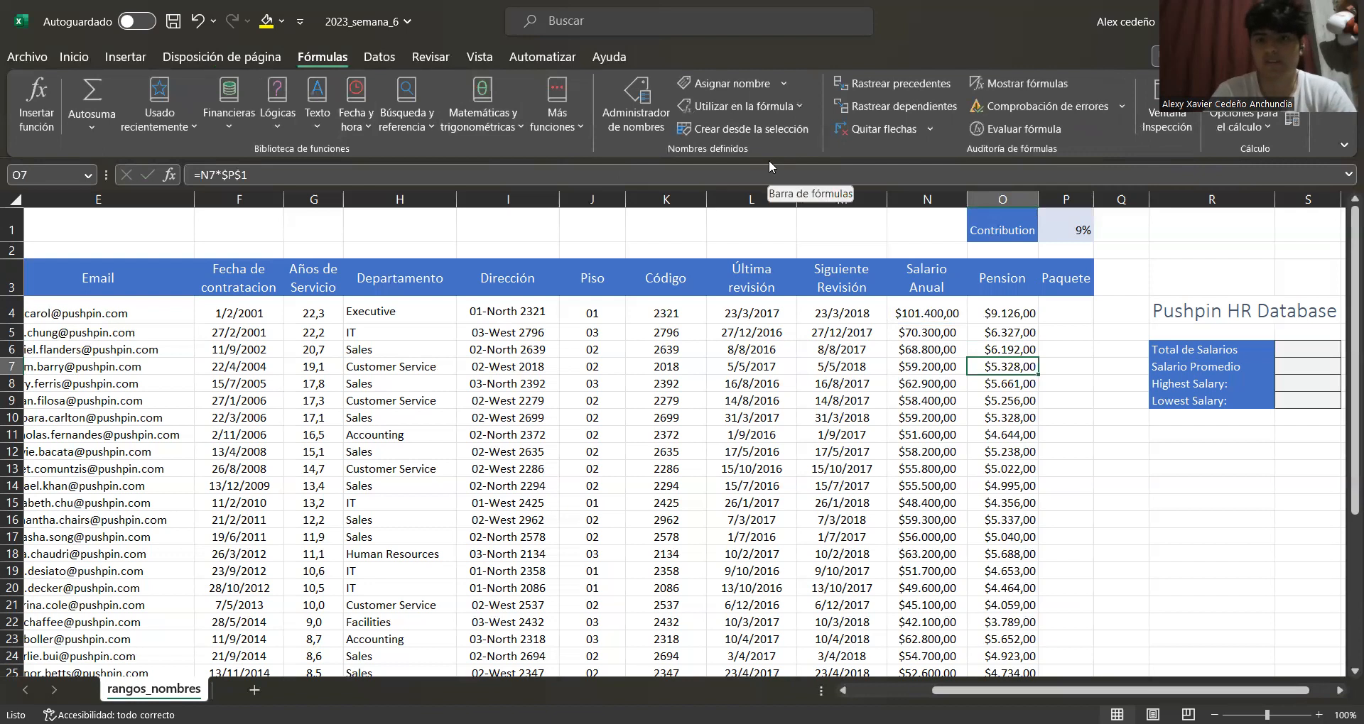
{"action": "left_click", "coordinate": [1066, 228]}
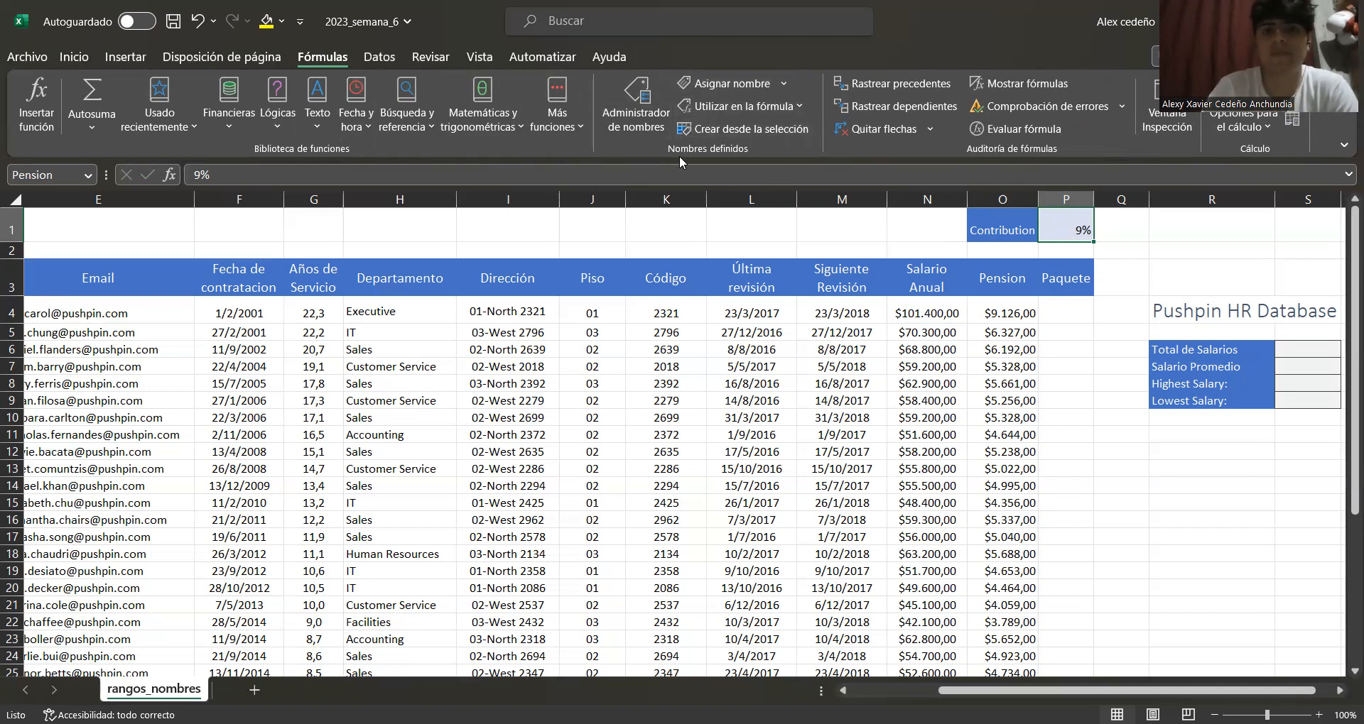
Apply the Pension name to the worksheet's formulas
{"action": "left_click", "coordinate": [785, 84]}
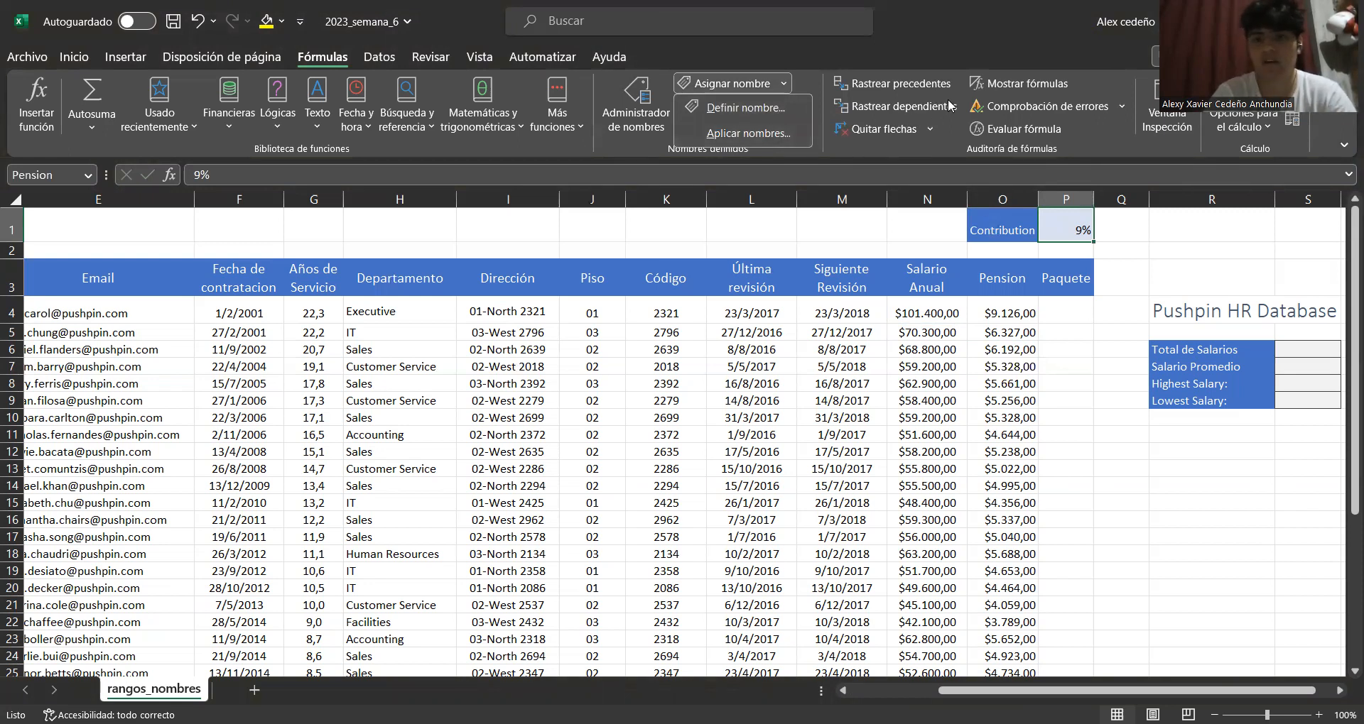
{"action": "left_click", "coordinate": [759, 135]}
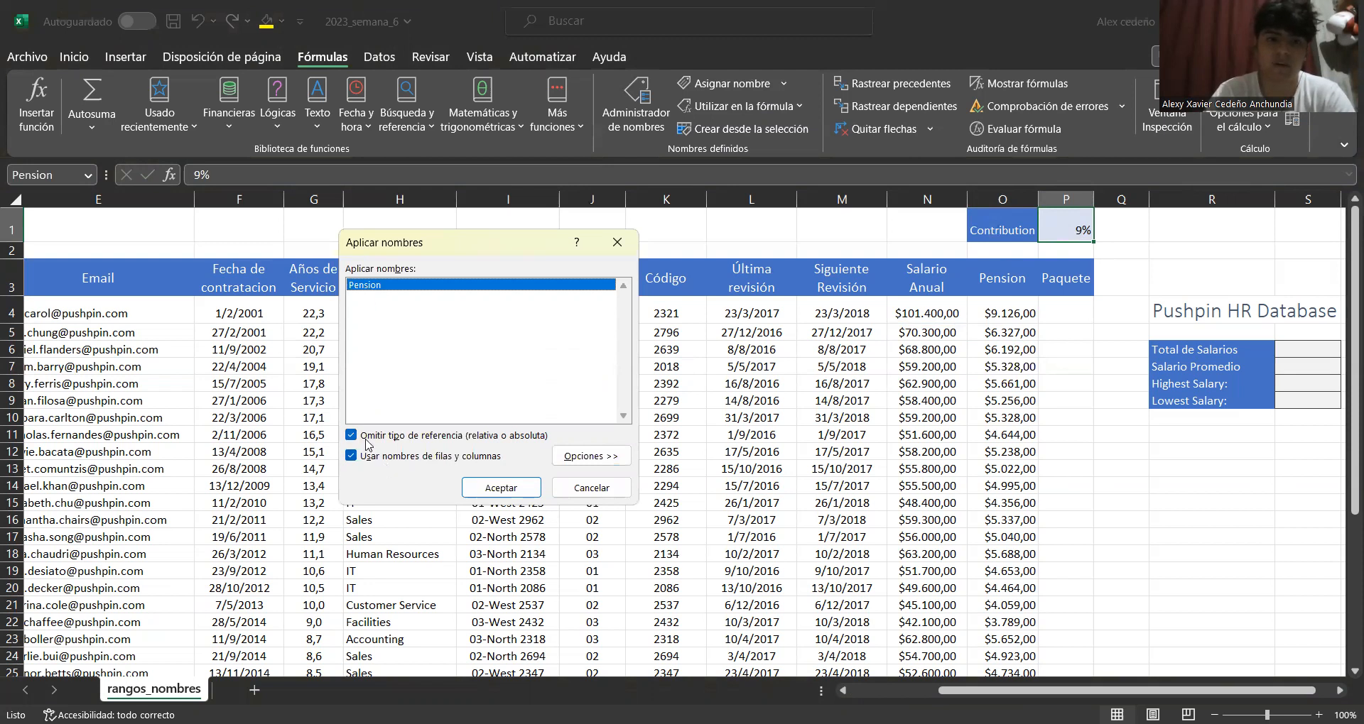
{"action": "left_click", "coordinate": [516, 489]}
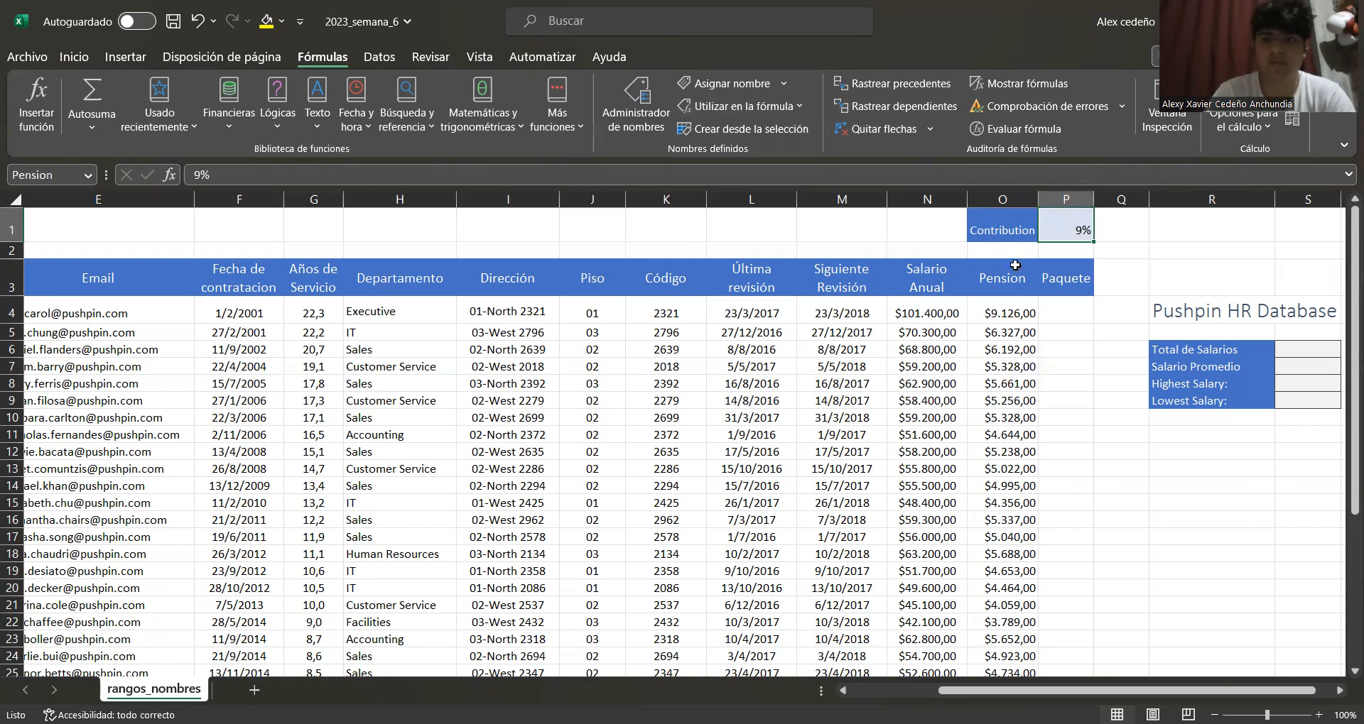
Name the annual salary range N4:N38 as Salario_Anual with workbook scope
{"action": "left_click", "coordinate": [1003, 316]}
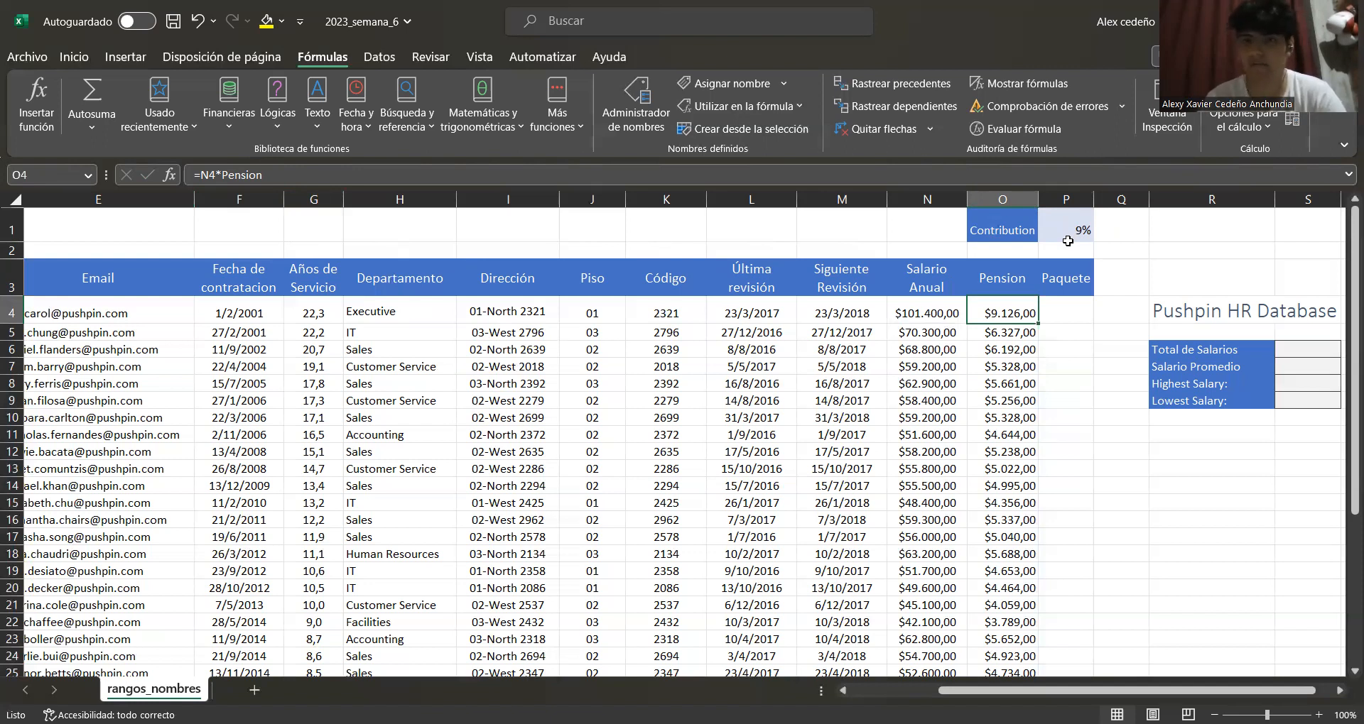
{"action": "left_click", "coordinate": [934, 315]}
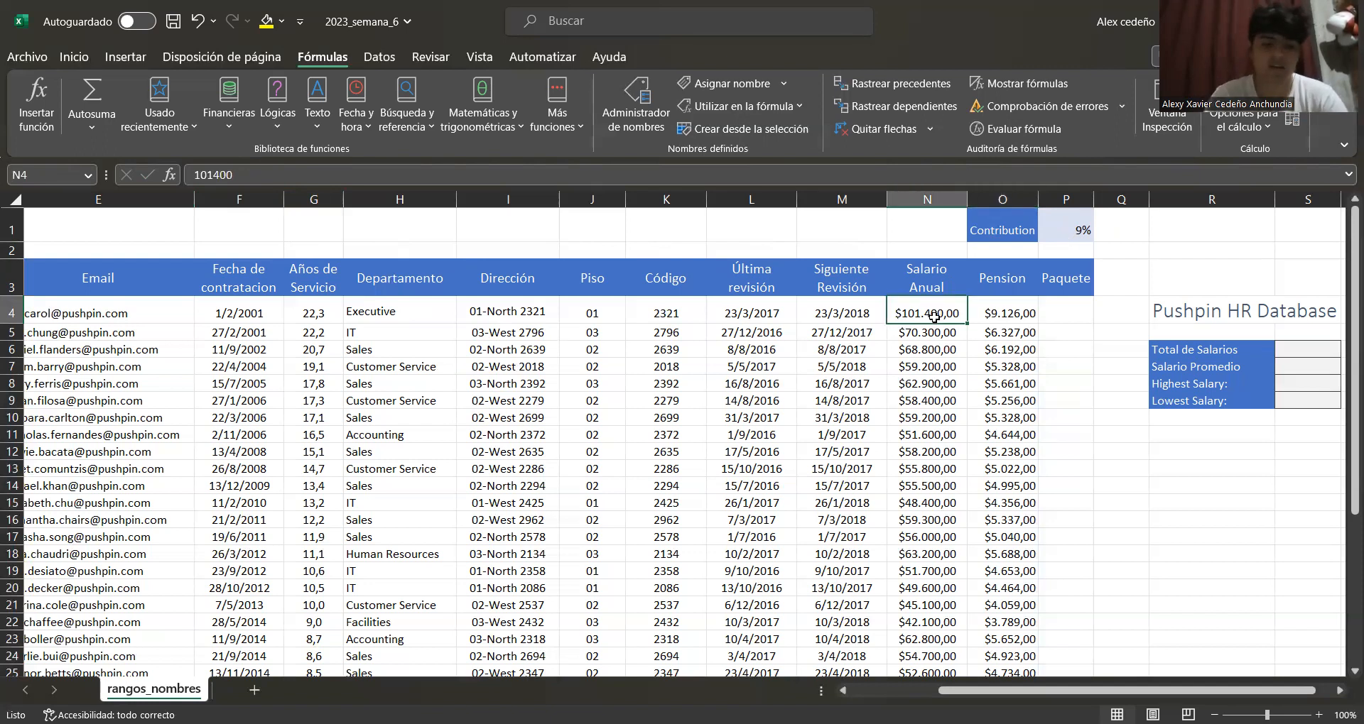
{"action": "key", "text": "ctrl+shift+Down"}
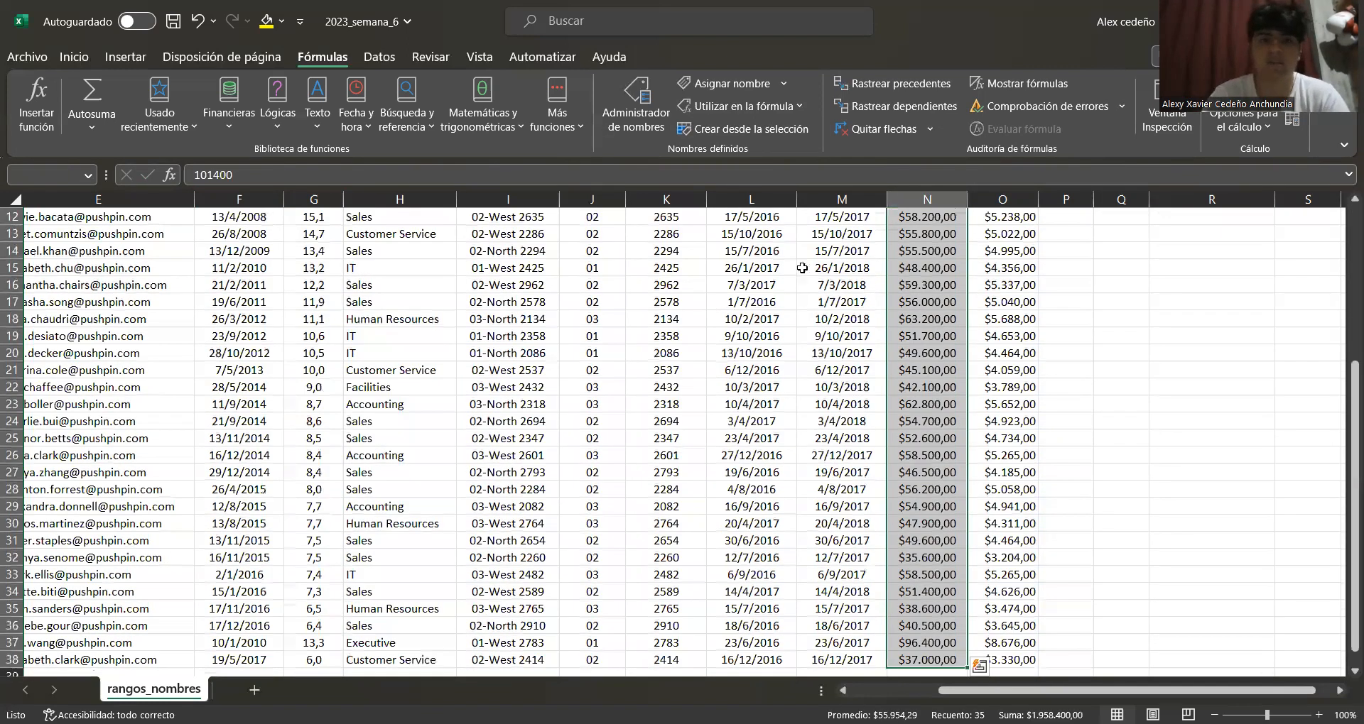
{"action": "left_click", "coordinate": [782, 83]}
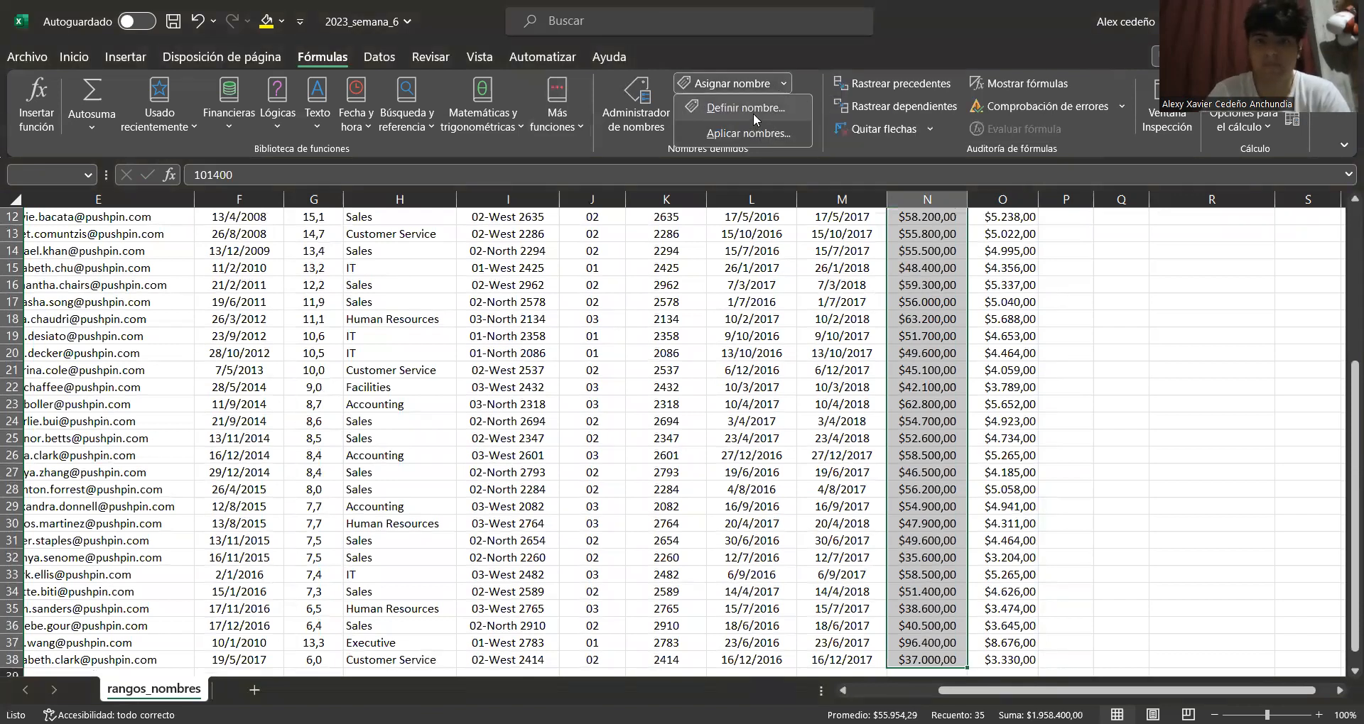
{"action": "left_click", "coordinate": [753, 113]}
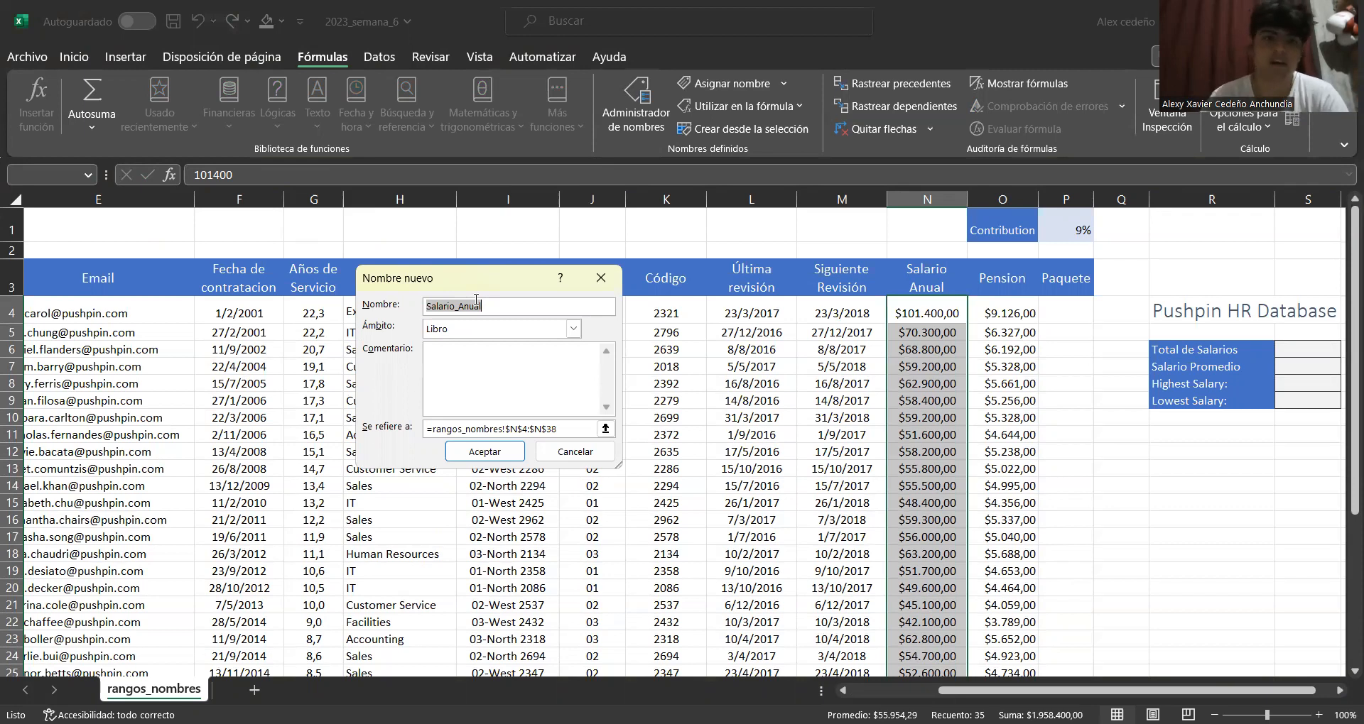
{"action": "left_click", "coordinate": [574, 330]}
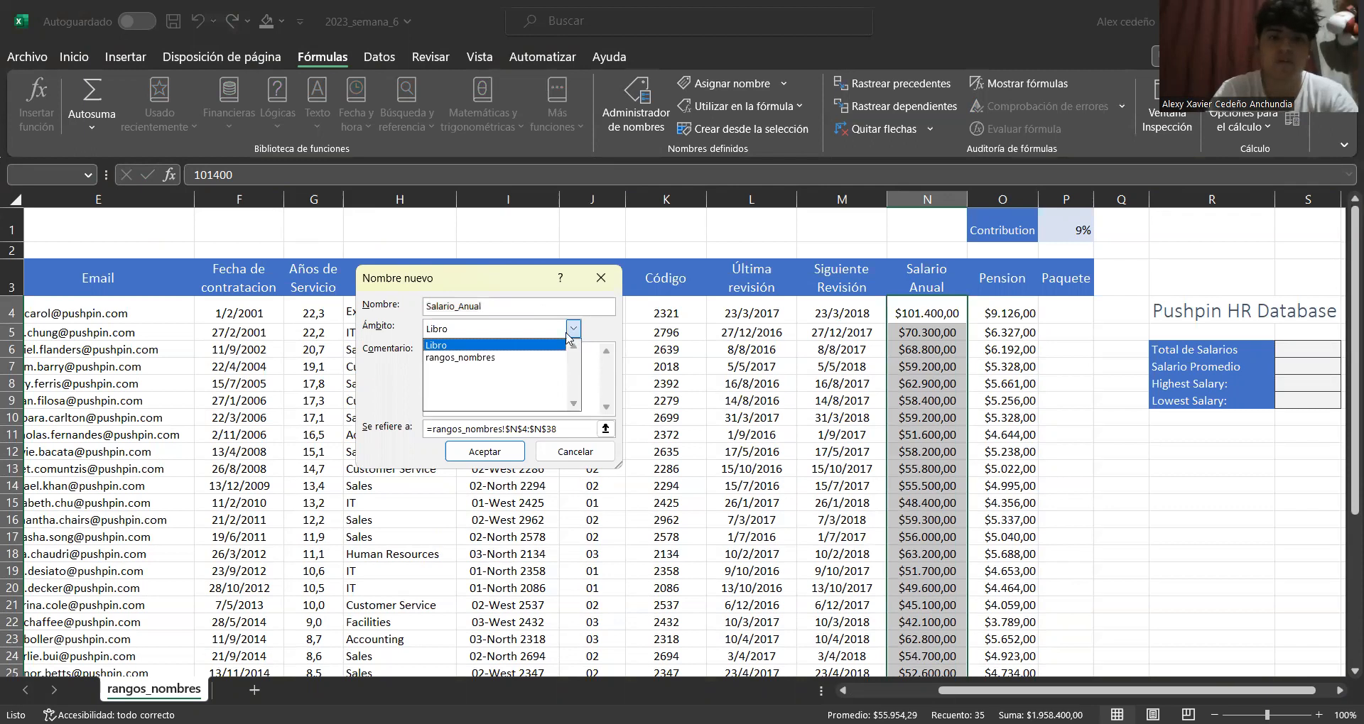
{"action": "left_click", "coordinate": [486, 346]}
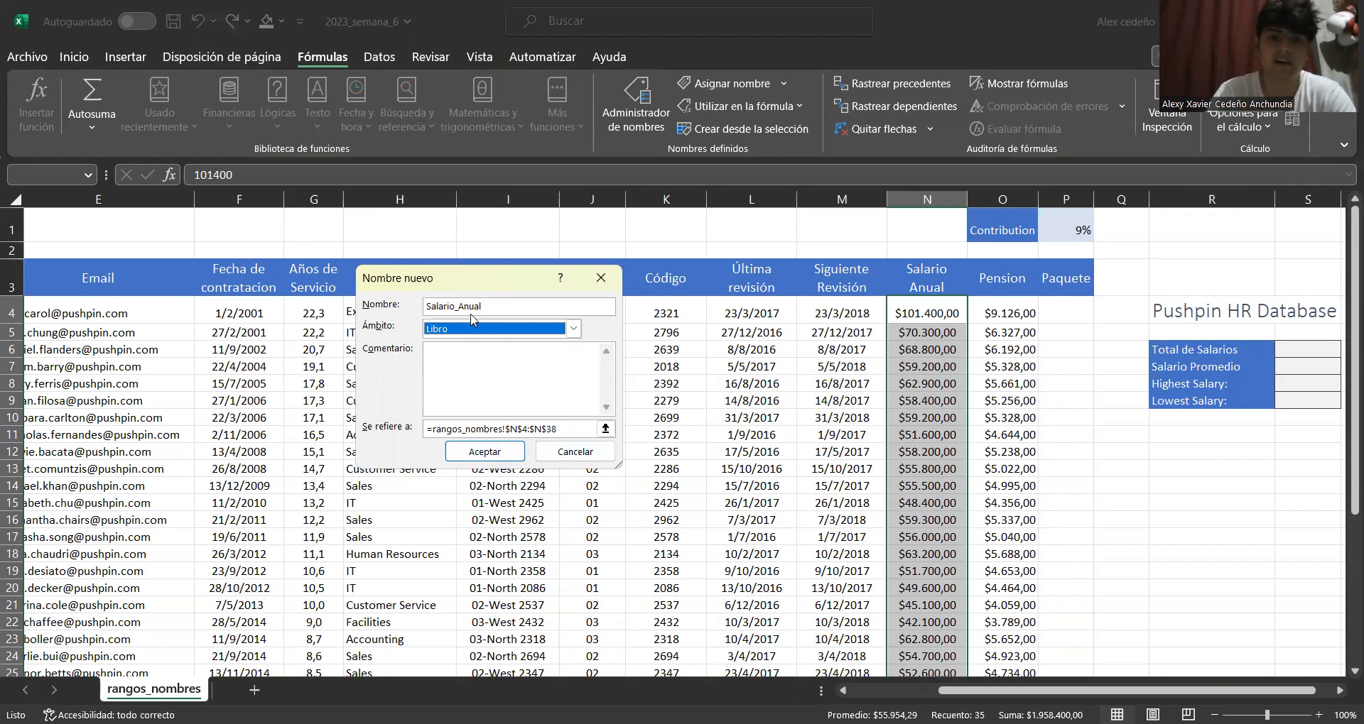
{"action": "left_click", "coordinate": [476, 453]}
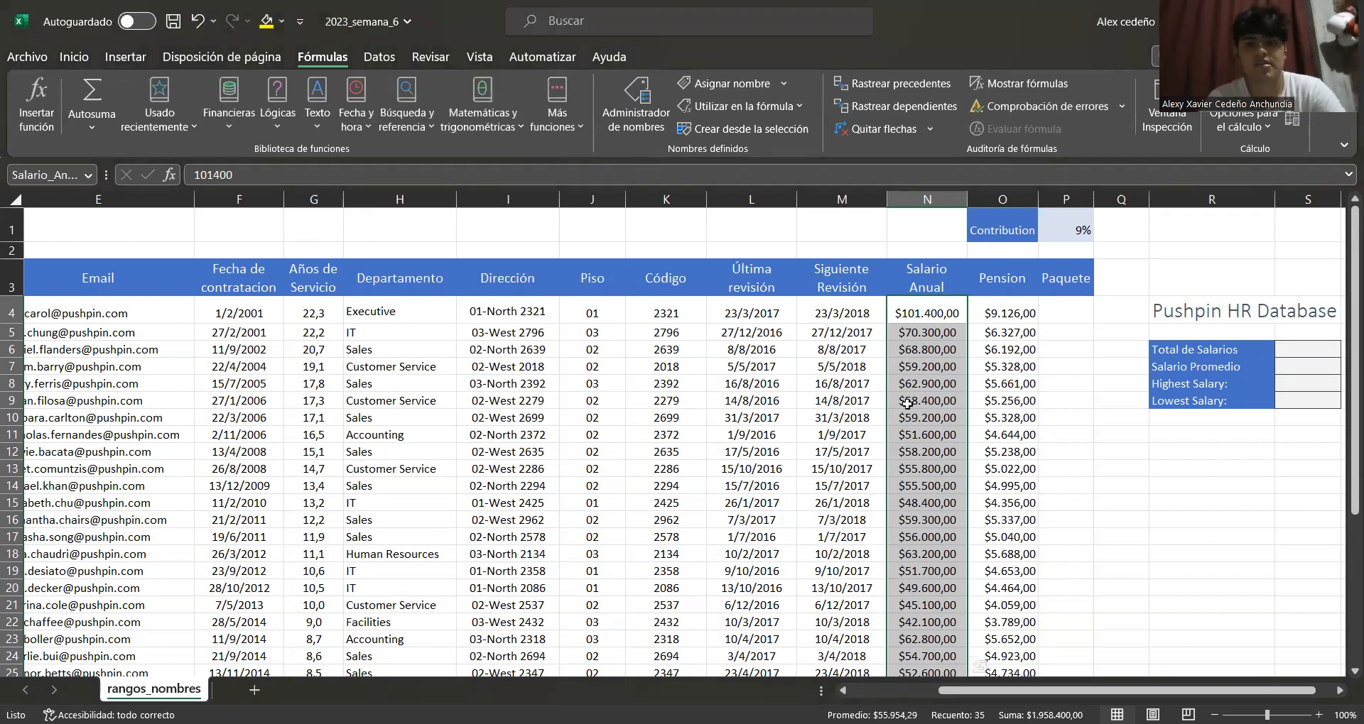
Jump to the Pension and Salario_Anual names through the name box to check their ranges
{"action": "left_click", "coordinate": [997, 334]}
{"action": "left_click", "coordinate": [947, 319]}
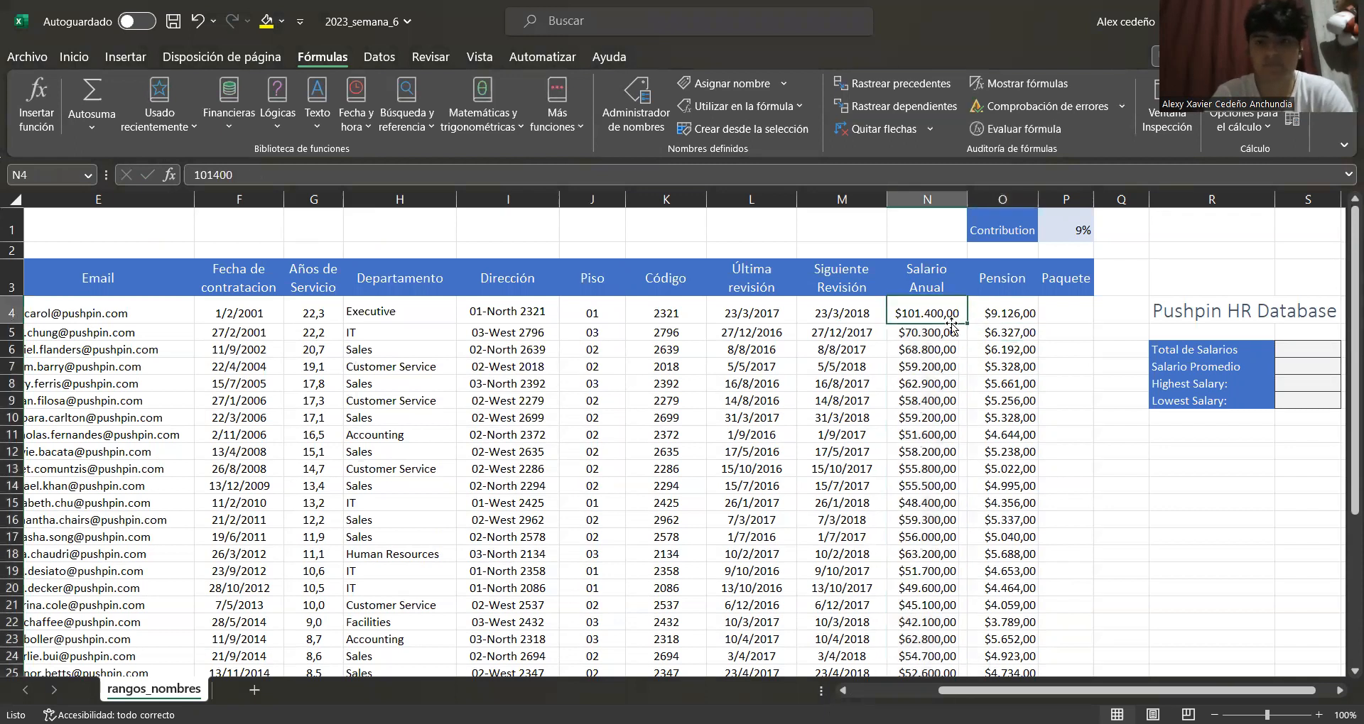
{"action": "scroll", "coordinate": [930, 323], "scroll_direction": "down", "scroll_amount": 1}
{"action": "scroll", "coordinate": [925, 335], "scroll_direction": "up", "scroll_amount": 1}
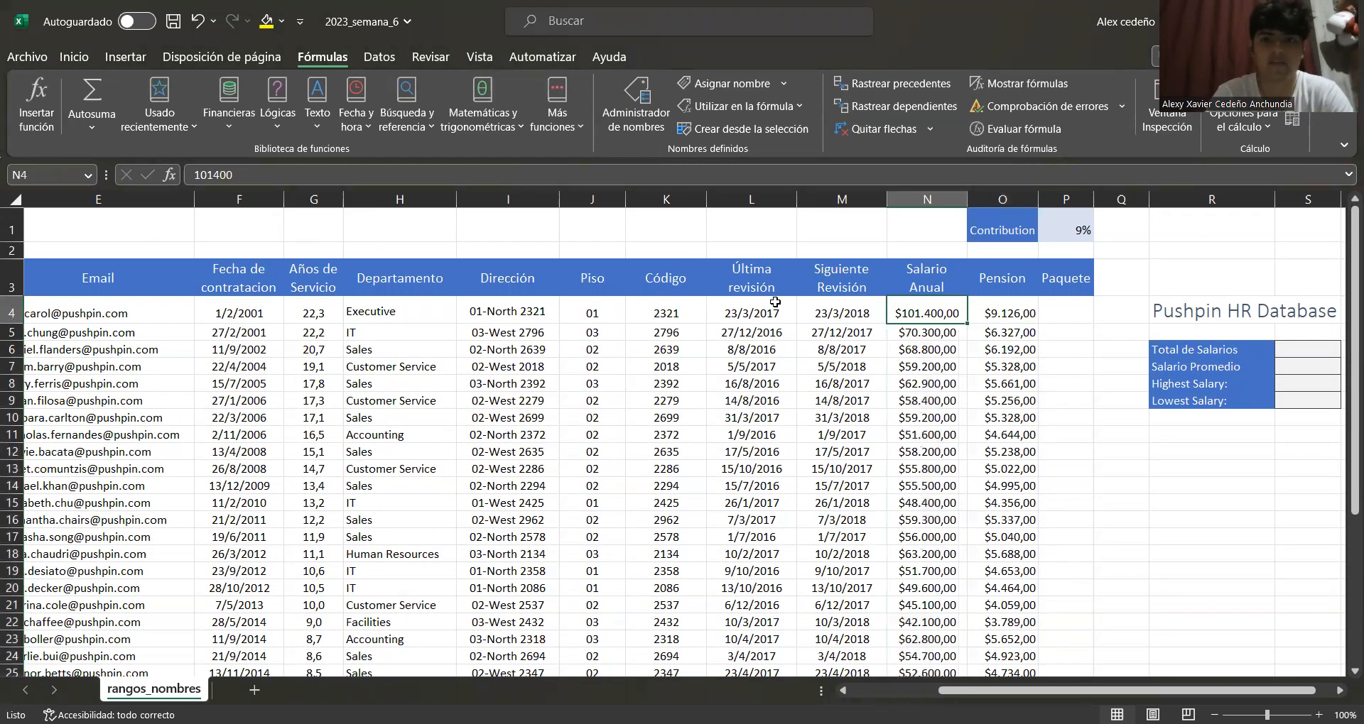
{"action": "left_click", "coordinate": [86, 176]}
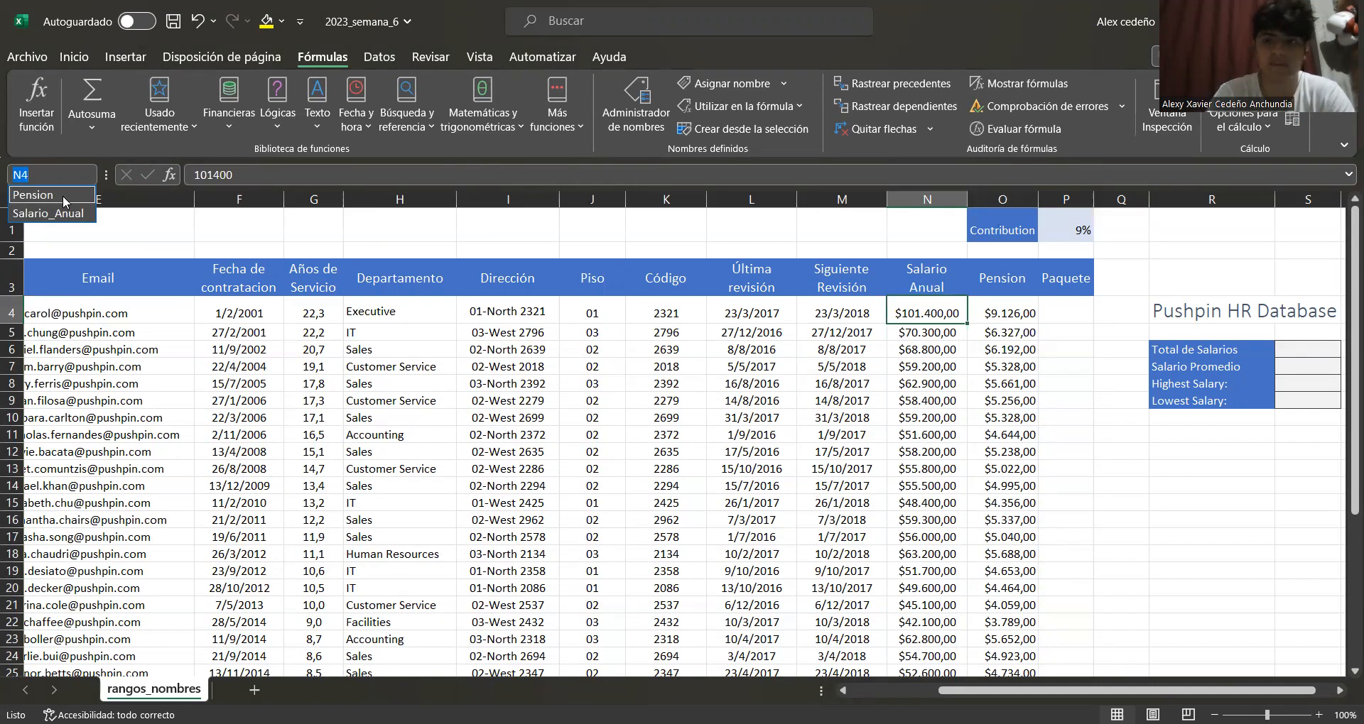
{"action": "left_click", "coordinate": [64, 196]}
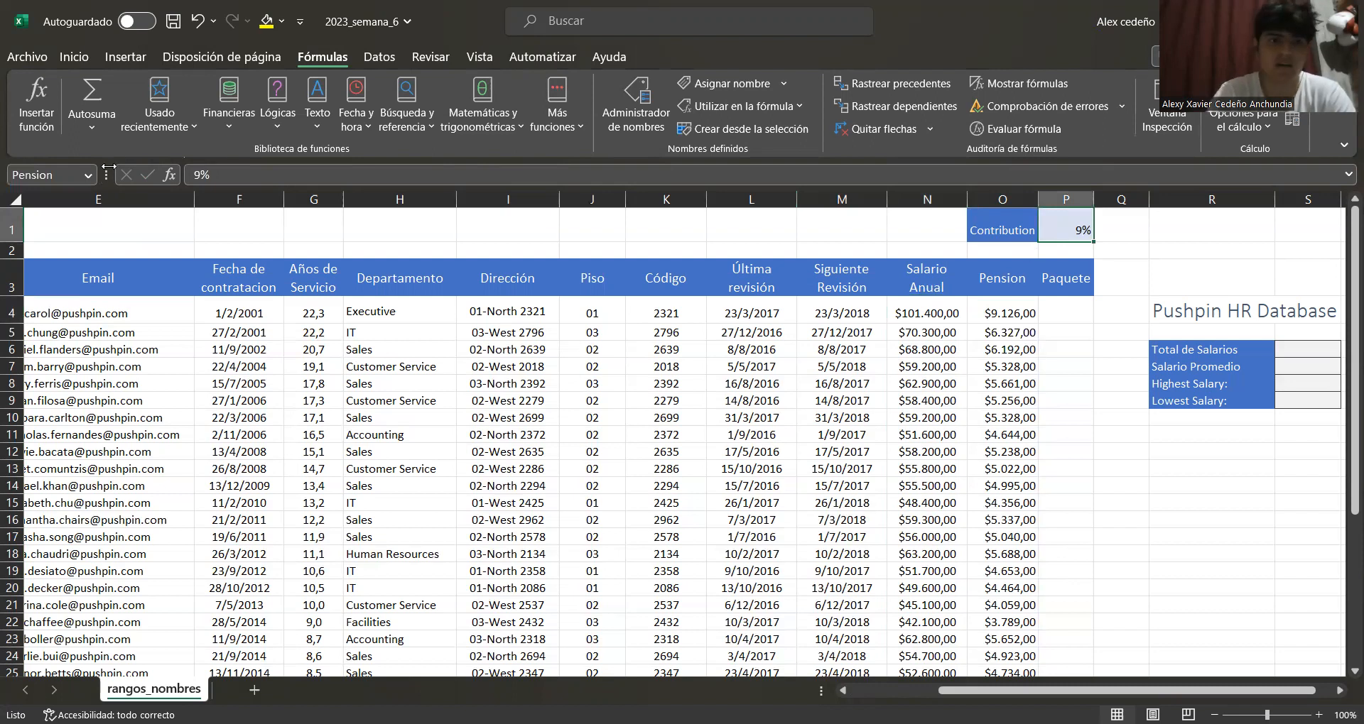
{"action": "left_click", "coordinate": [86, 175]}
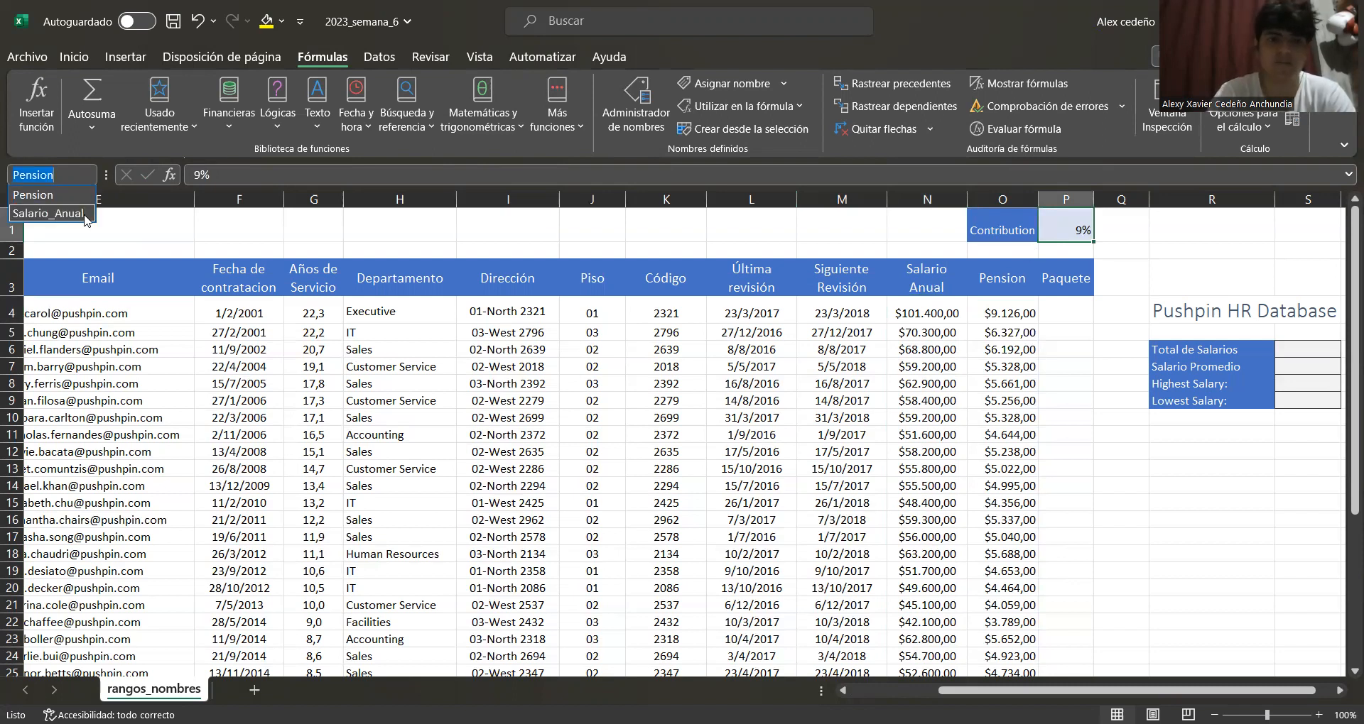
{"action": "left_click", "coordinate": [83, 215]}
{"action": "scroll", "coordinate": [923, 375], "scroll_direction": "up", "scroll_amount": 1}
{"action": "scroll", "coordinate": [932, 346], "scroll_direction": "down", "scroll_amount": 3}
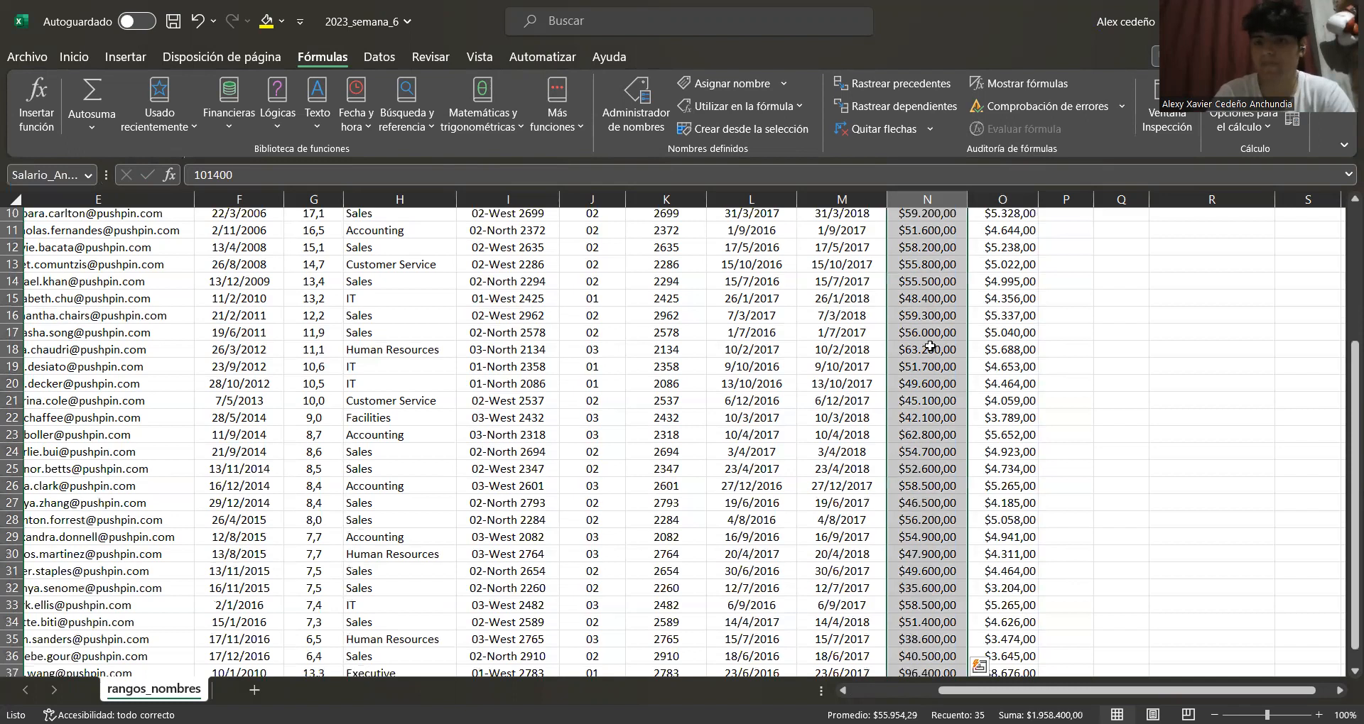
{"action": "scroll", "coordinate": [930, 341], "scroll_direction": "up", "scroll_amount": 3}
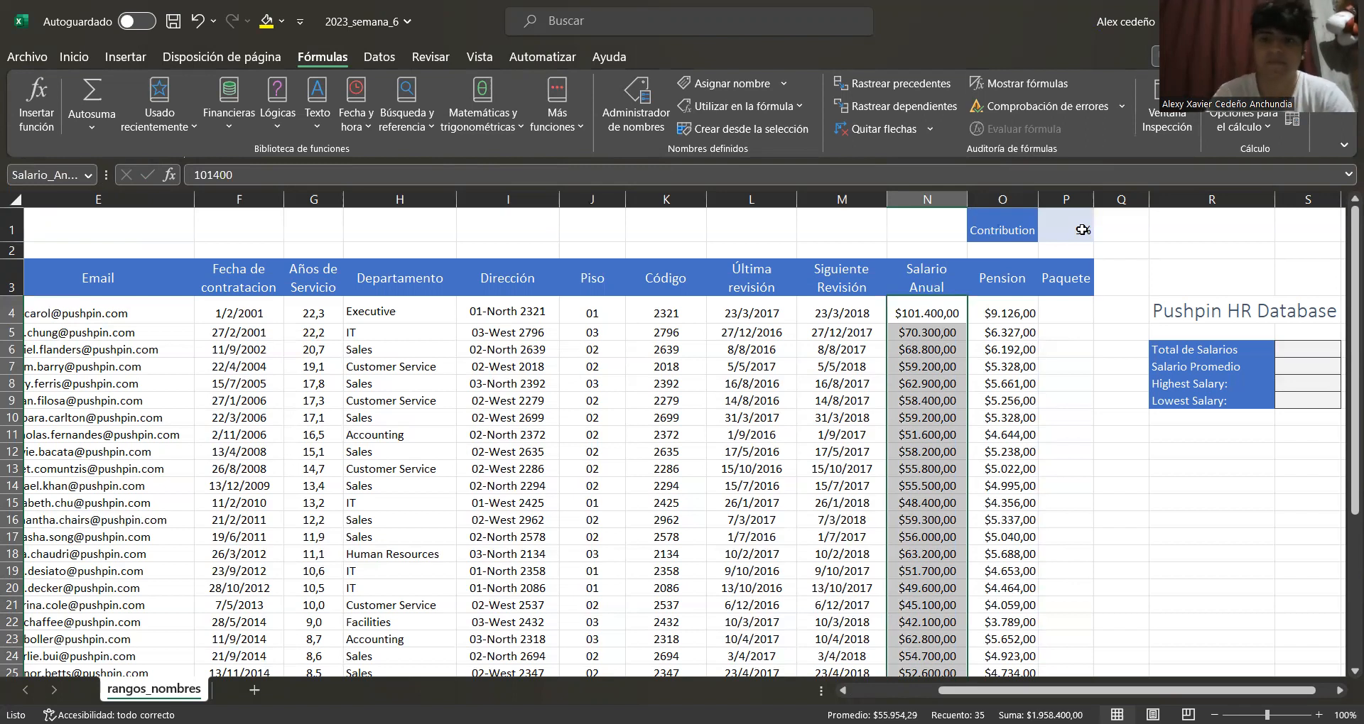
Define the name Apellido for the header row B3:M3
{"action": "left_click_drag", "start_coordinate": [1185, 682], "coordinate": [1008, 279]}
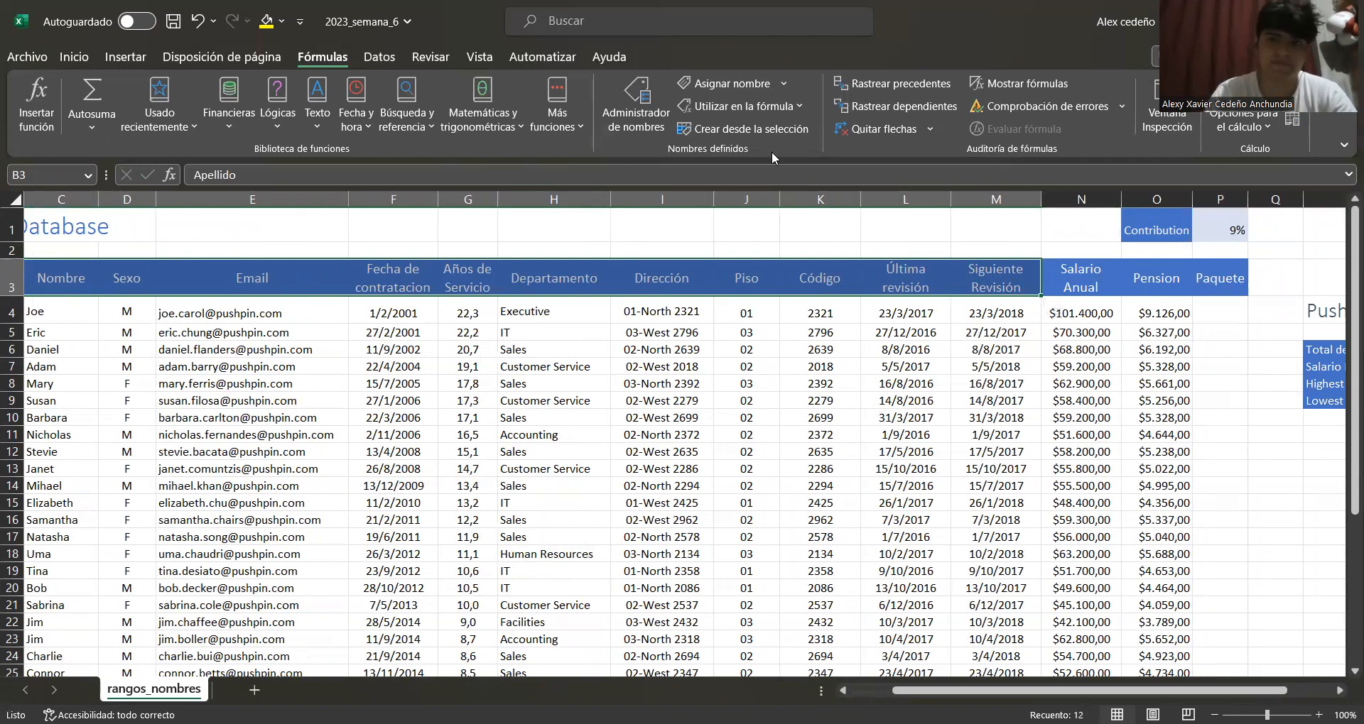
{"action": "left_click", "coordinate": [775, 84]}
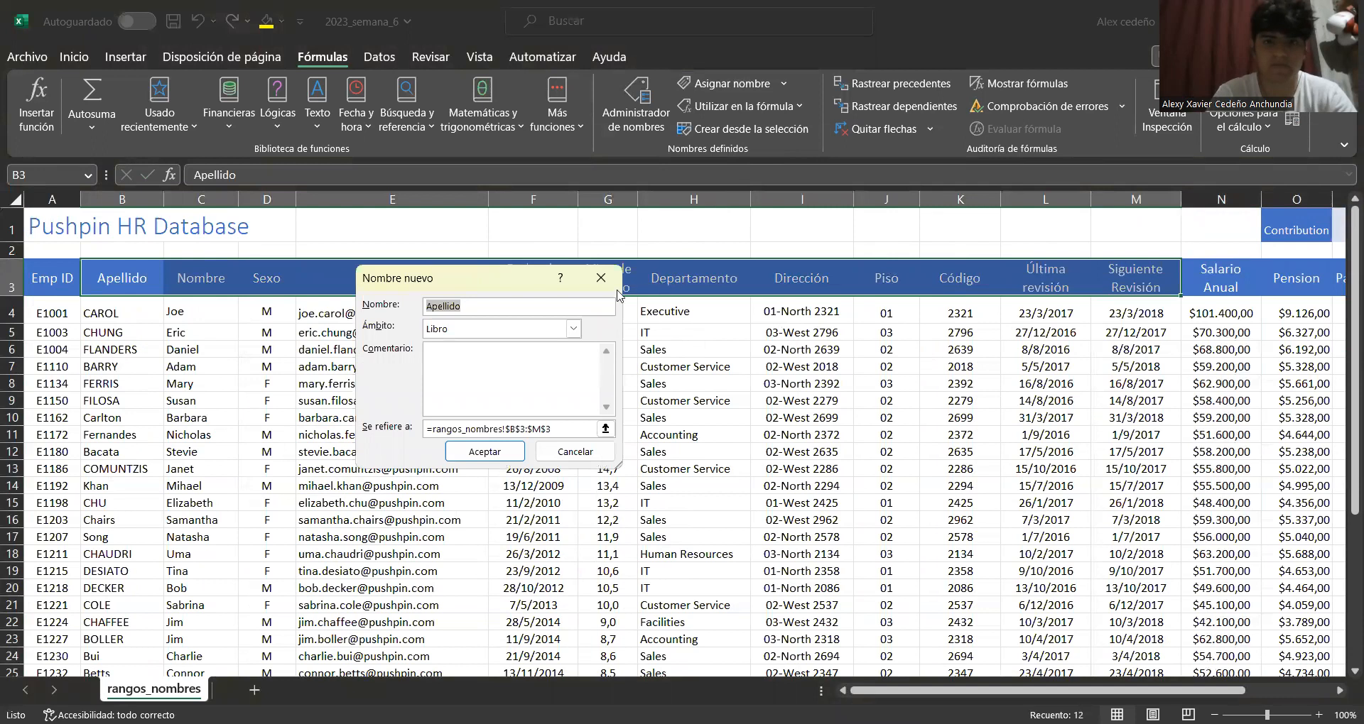
{"action": "left_click", "coordinate": [600, 287]}
{"action": "left_click", "coordinate": [782, 86]}
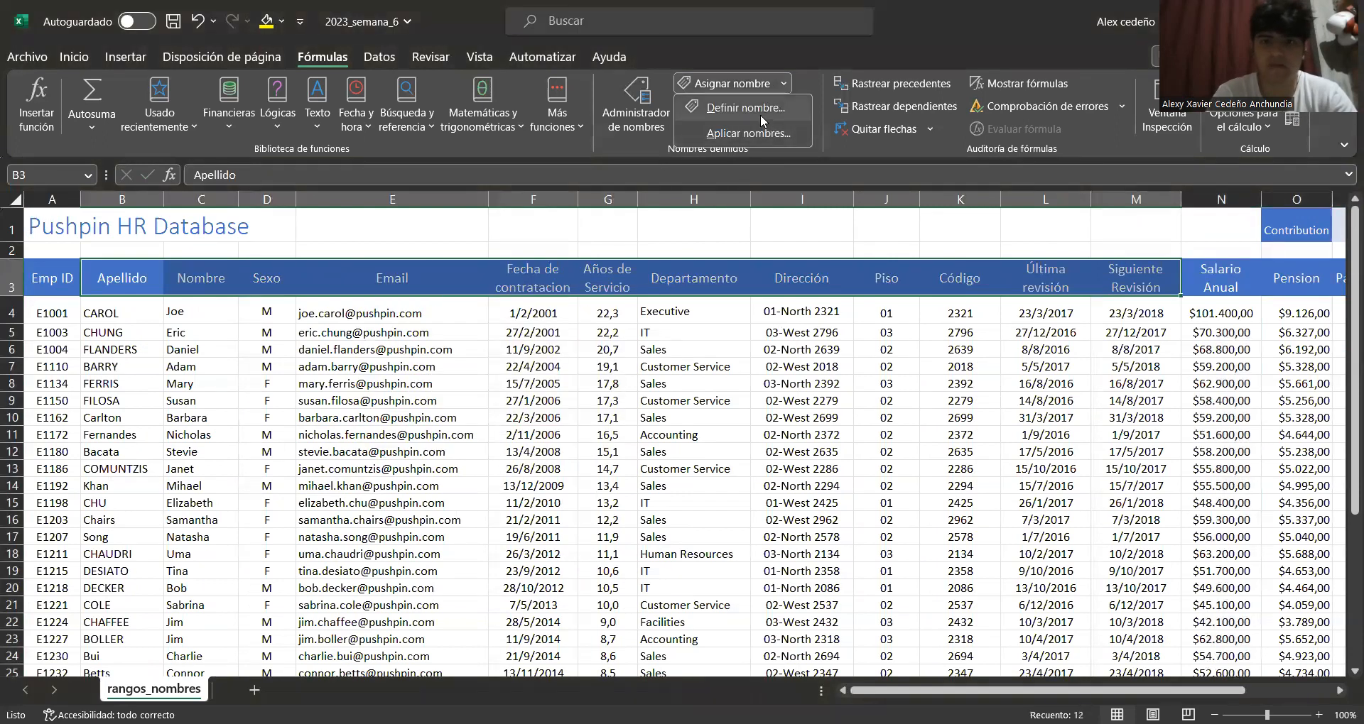
{"action": "left_click", "coordinate": [755, 112]}
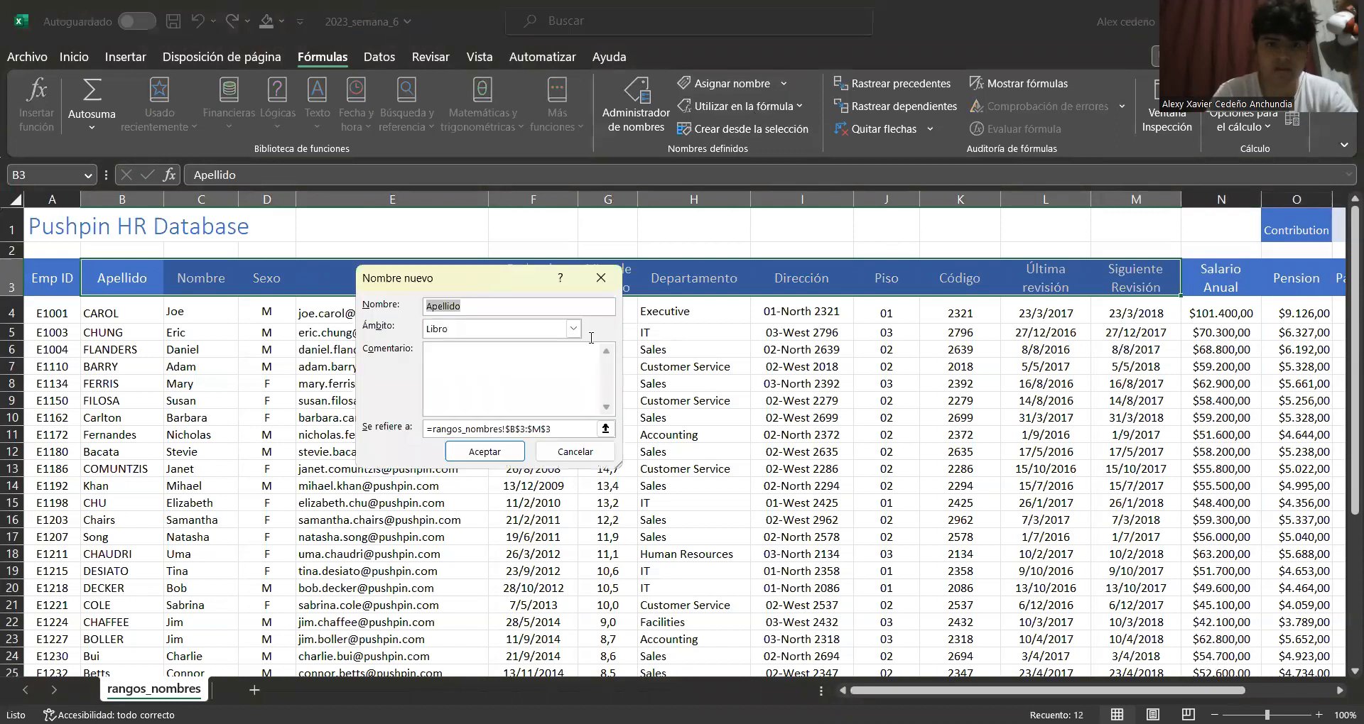
{"action": "left_click", "coordinate": [483, 452]}
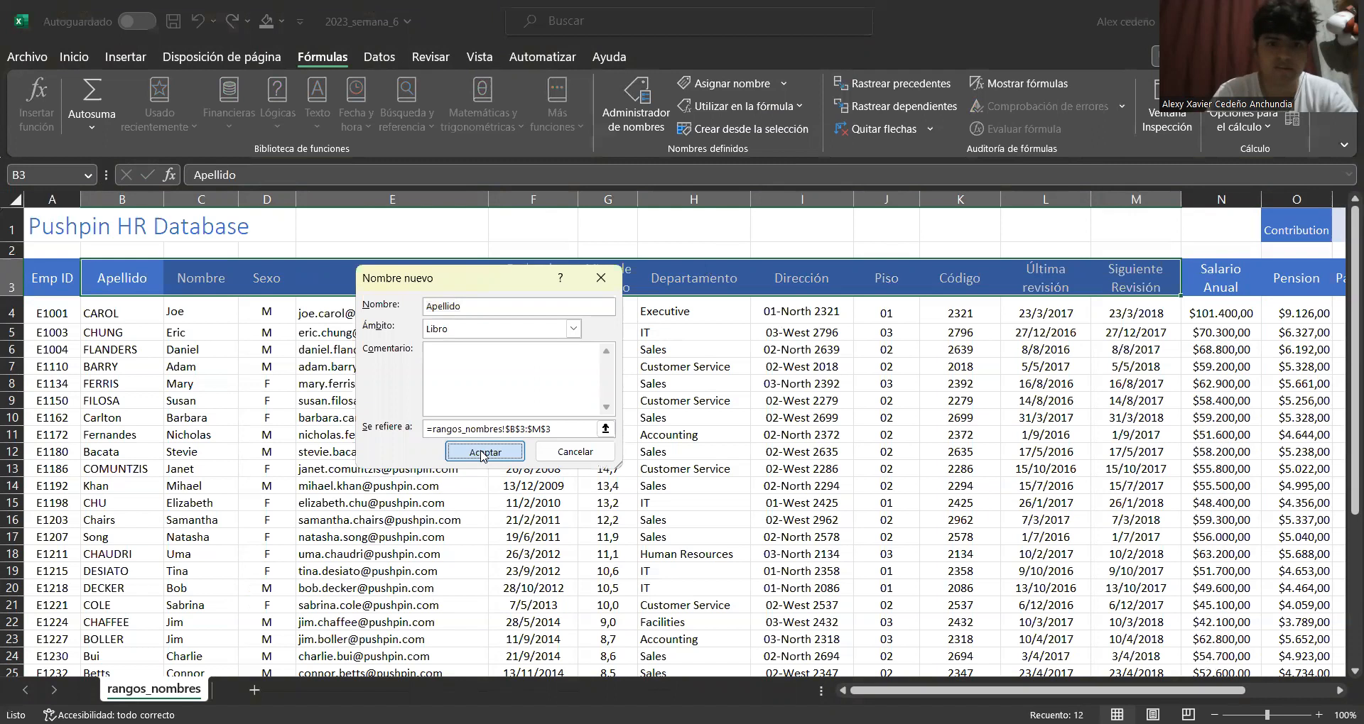
Create names from the top row only for the data range B3:M38, replacing the existing Apellido definition
{"action": "left_click", "coordinate": [86, 178]}
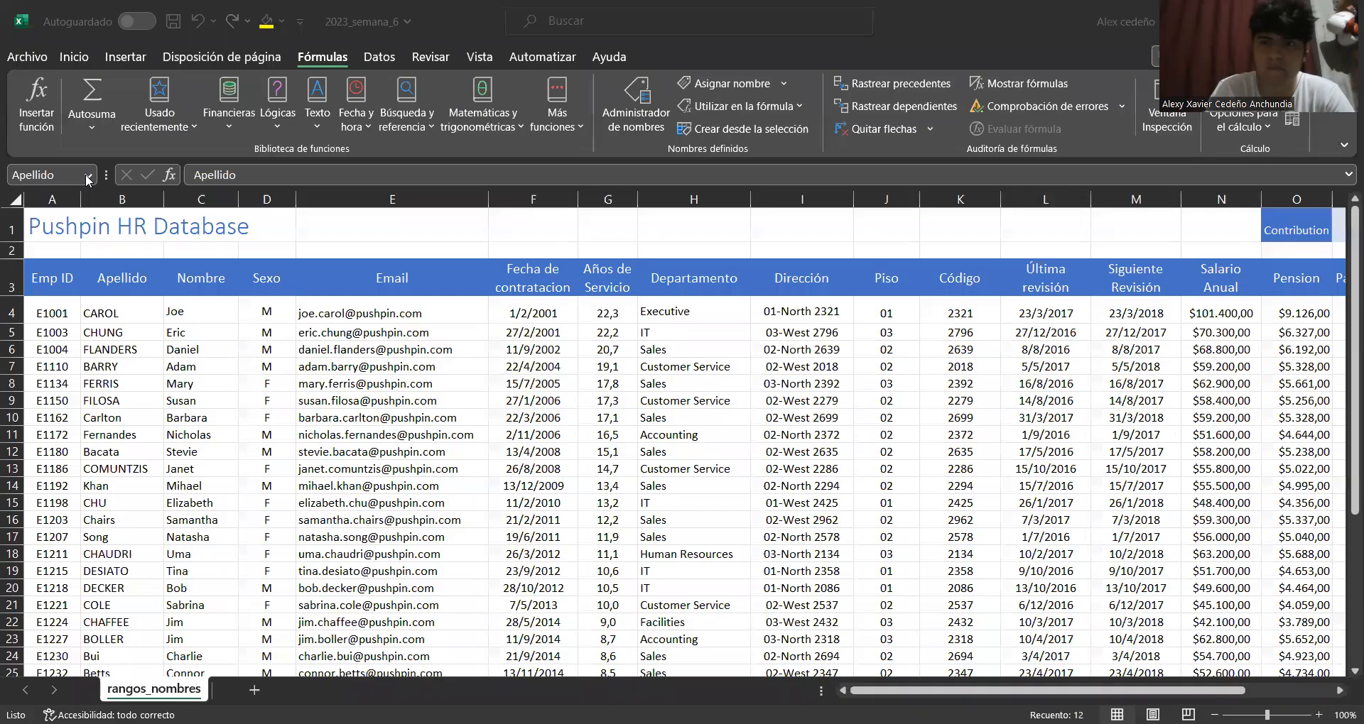
{"action": "left_click", "coordinate": [1124, 694]}
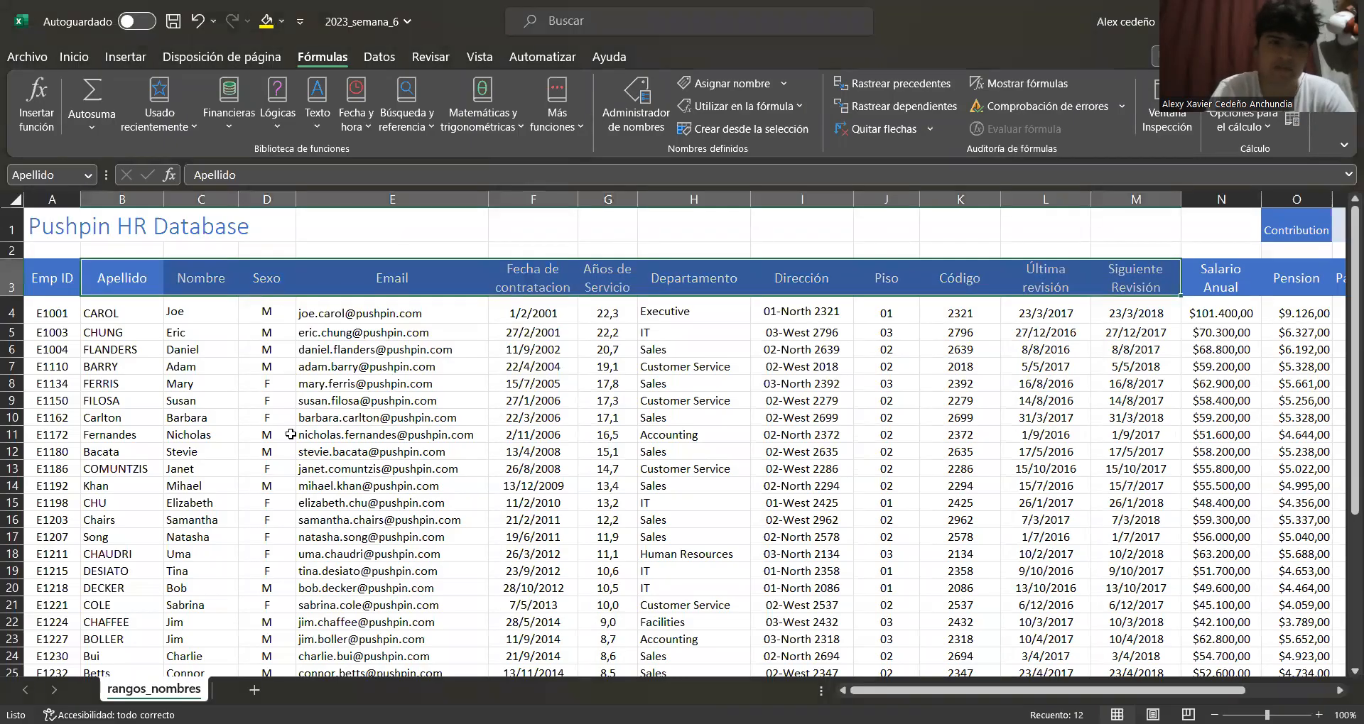
{"action": "left_click", "coordinate": [130, 279]}
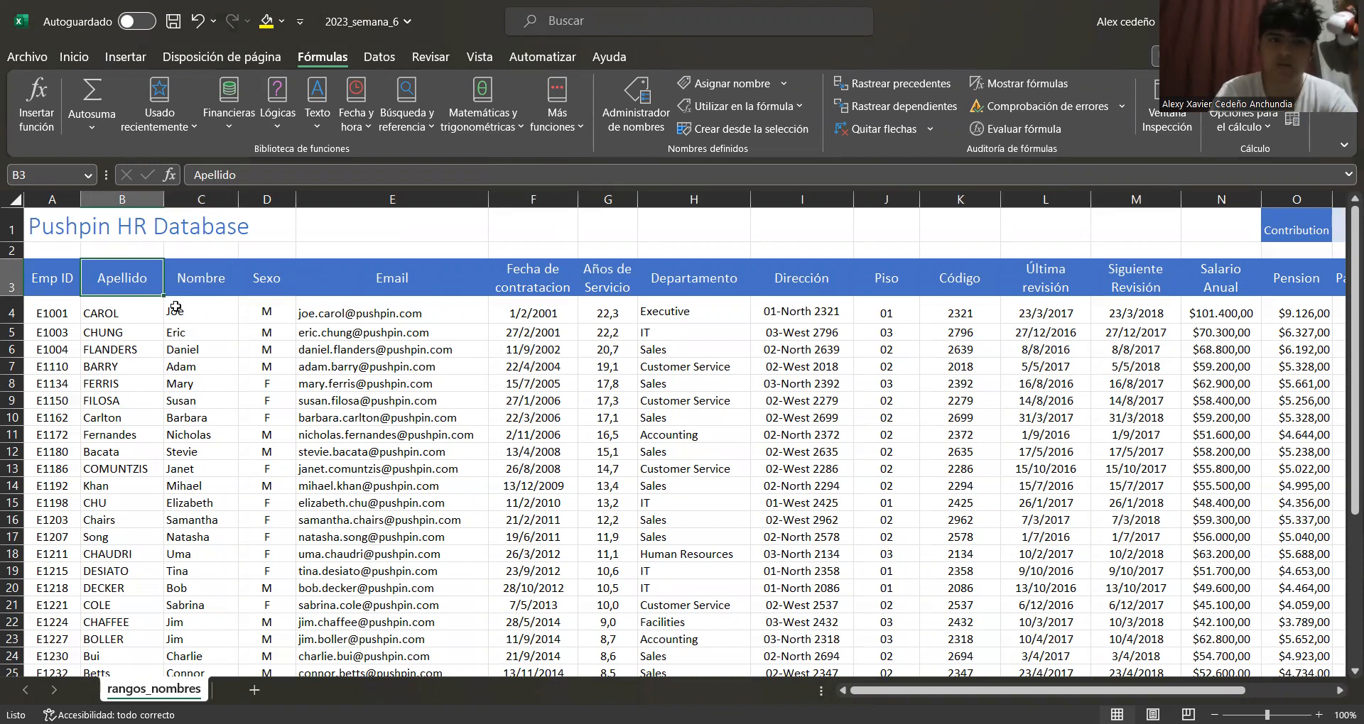
{"action": "left_click", "coordinate": [353, 286]}
{"action": "left_click_drag", "start_coordinate": [126, 277], "coordinate": [1340, 274]}
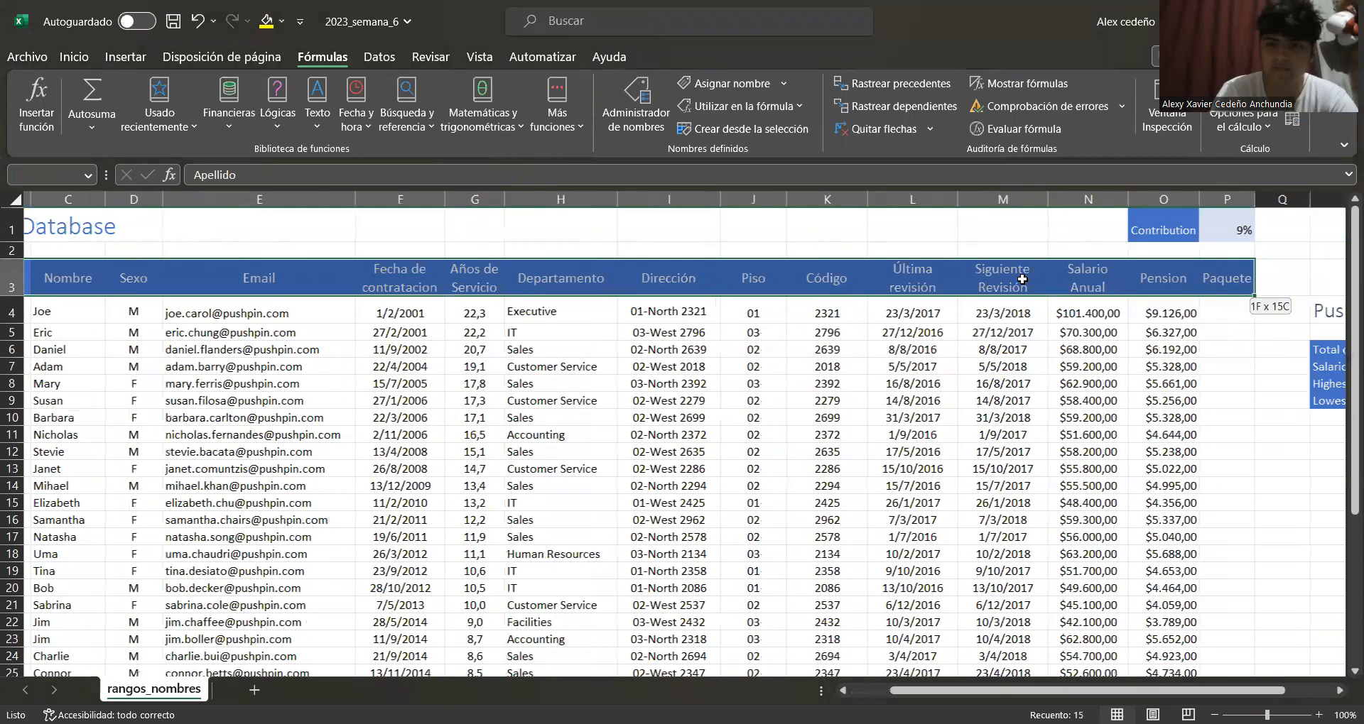
{"action": "left_click_drag", "start_coordinate": [993, 260], "coordinate": [993, 261]}
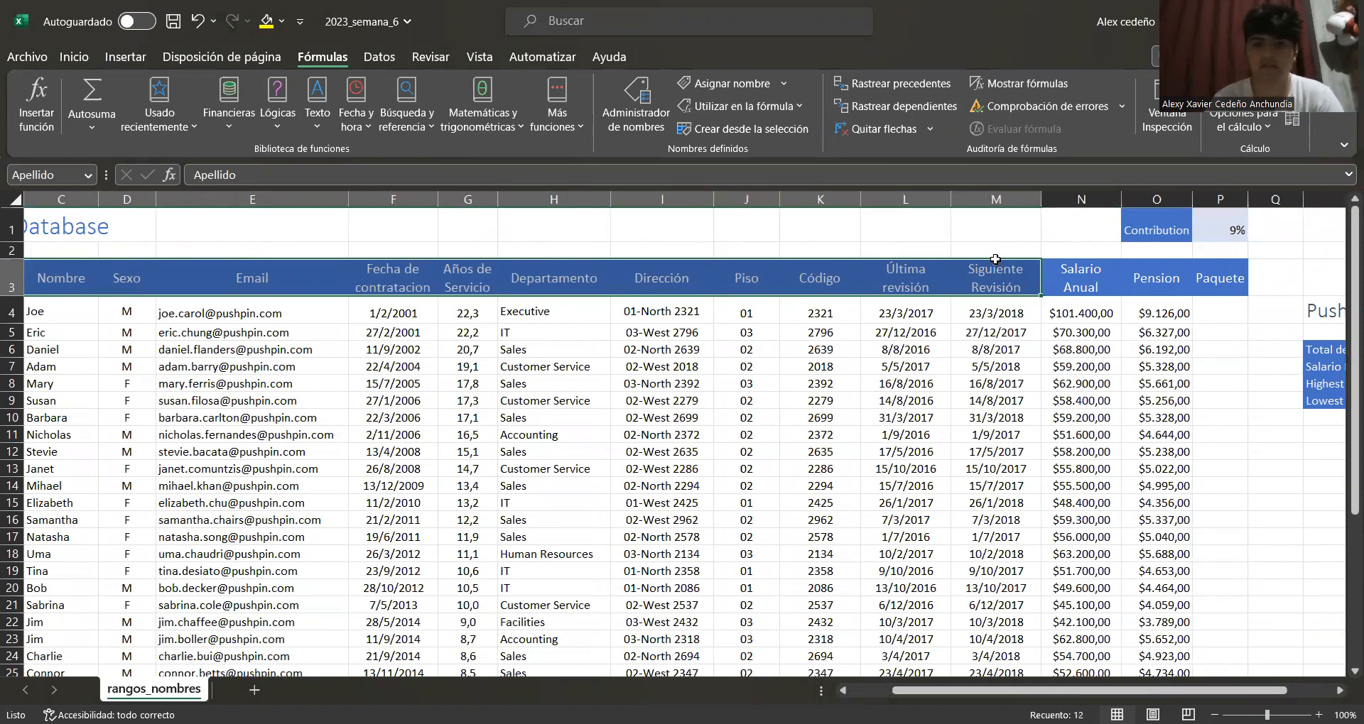
{"action": "key", "text": "ctrl+shift+Down"}
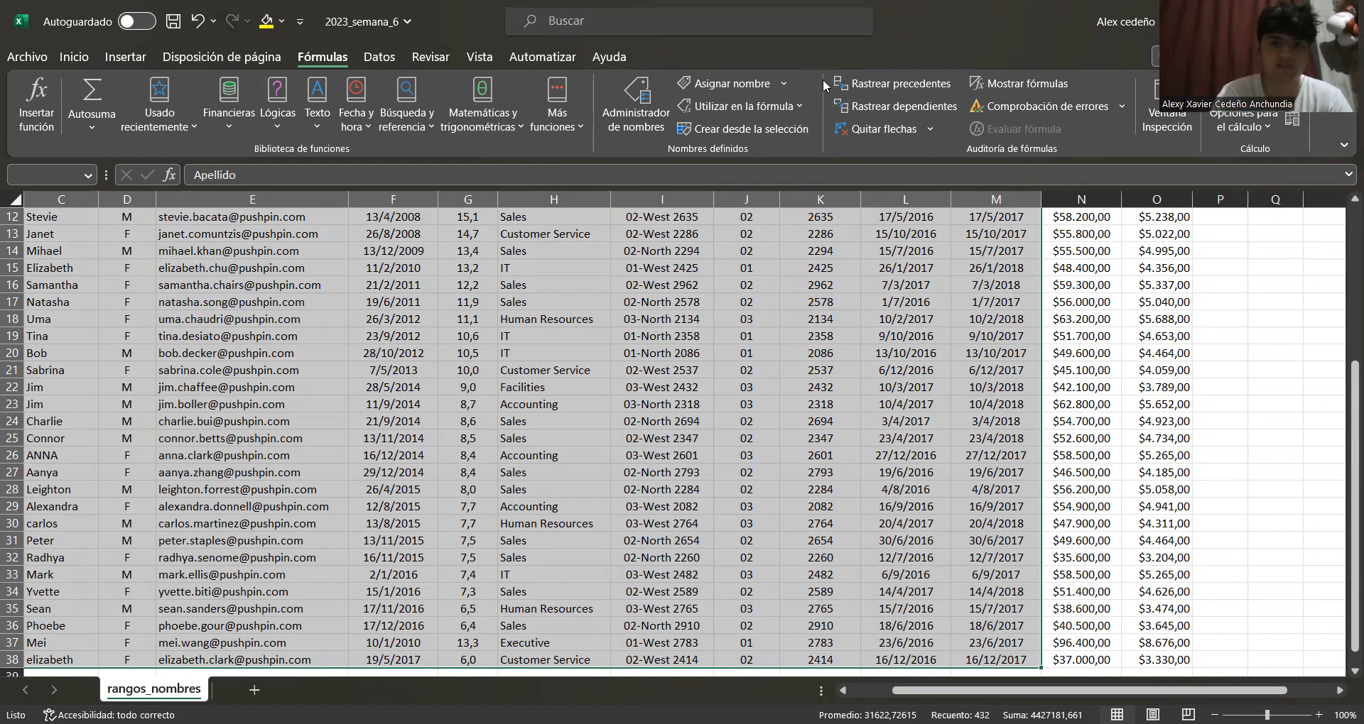
{"action": "key", "text": "ctrl+shift+F3"}
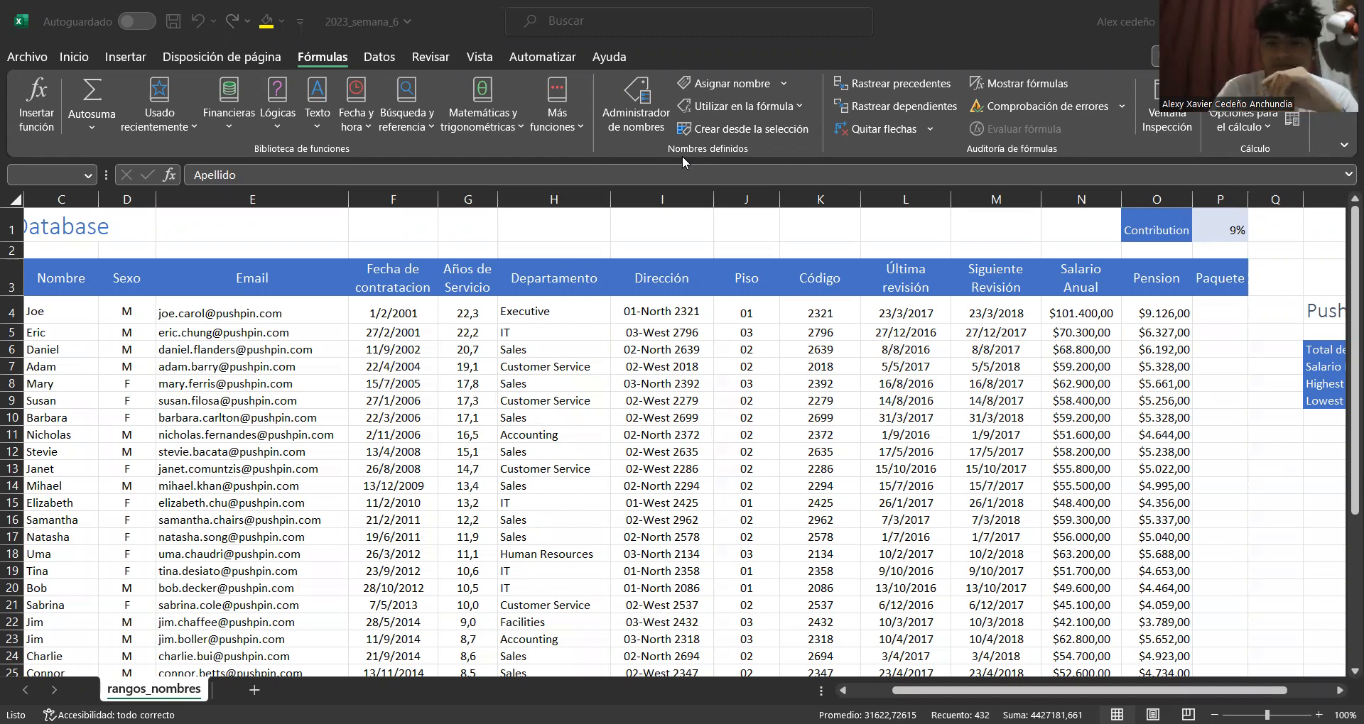
{"action": "left_click", "coordinate": [732, 133]}
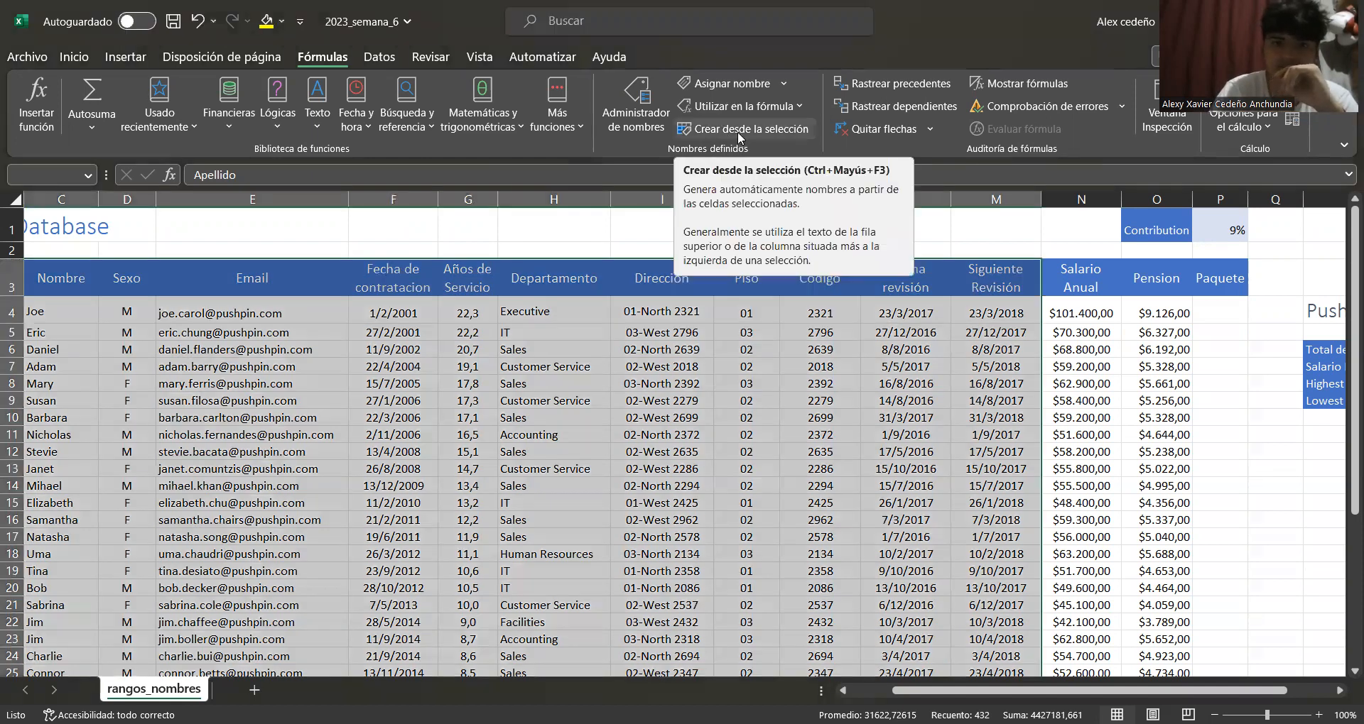
{"action": "left_click", "coordinate": [737, 131]}
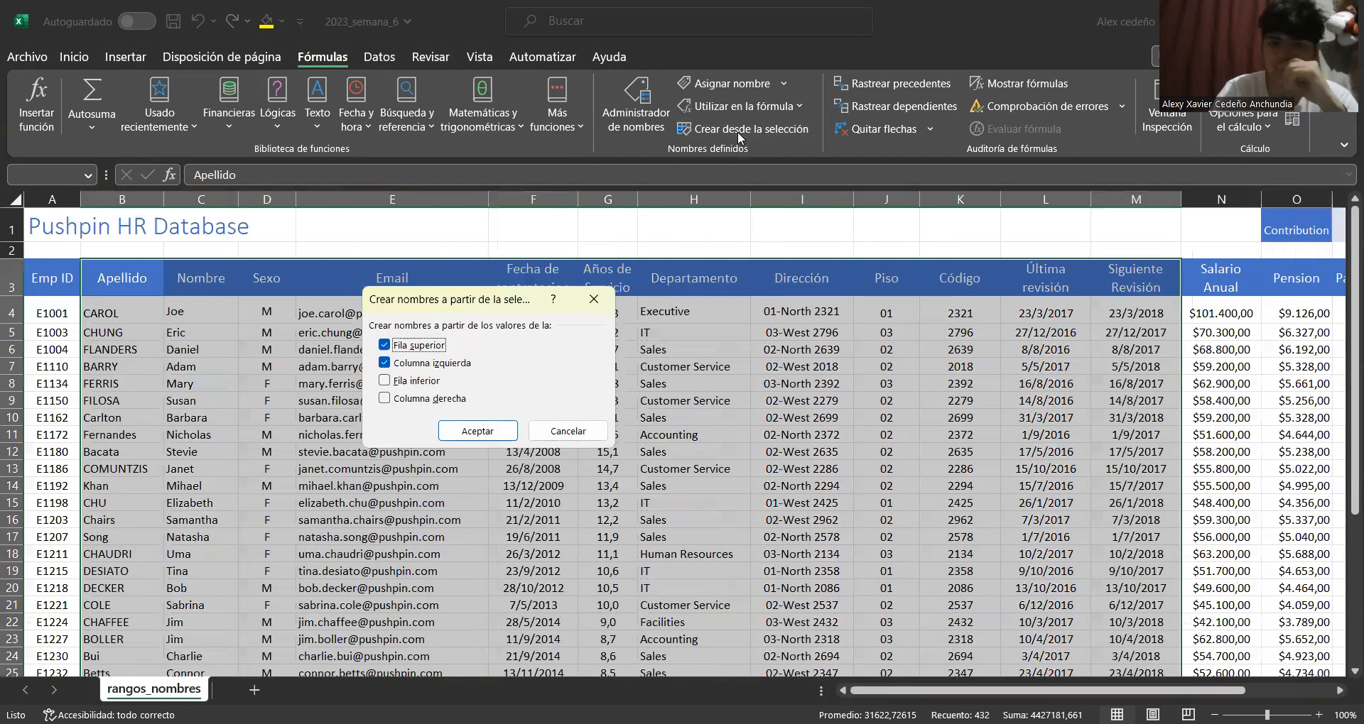
{"action": "left_click", "coordinate": [431, 364]}
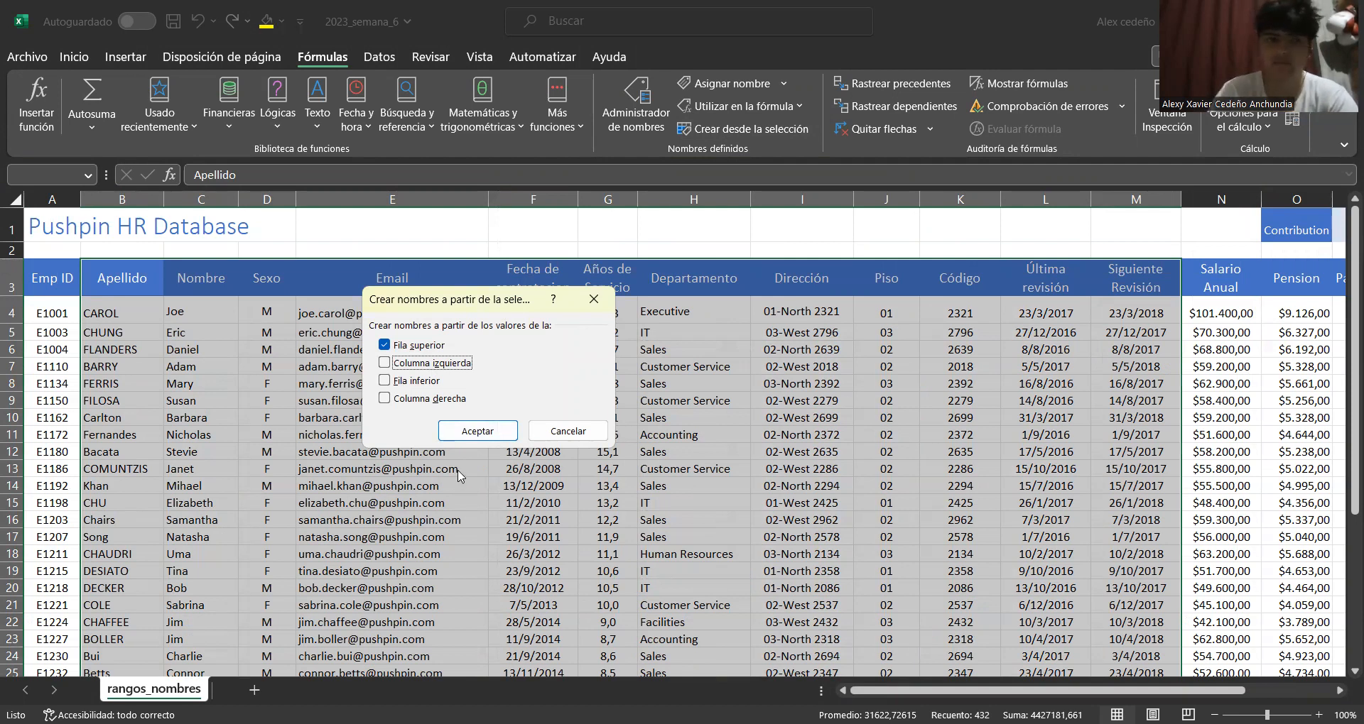
{"action": "left_click", "coordinate": [490, 432]}
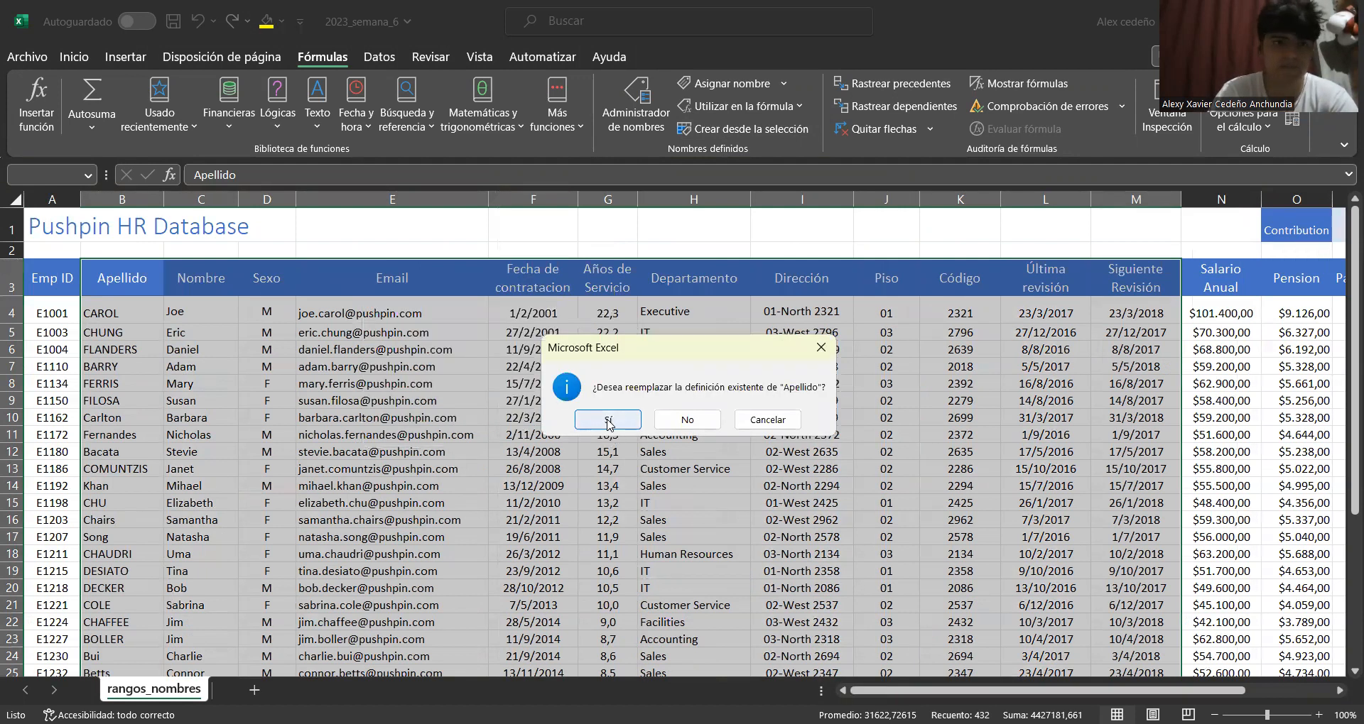
{"action": "left_click", "coordinate": [609, 420]}
{"action": "scroll", "coordinate": [794, 447], "scroll_direction": "down", "scroll_amount": 2}
{"action": "scroll", "coordinate": [793, 448], "scroll_direction": "up", "scroll_amount": 2}
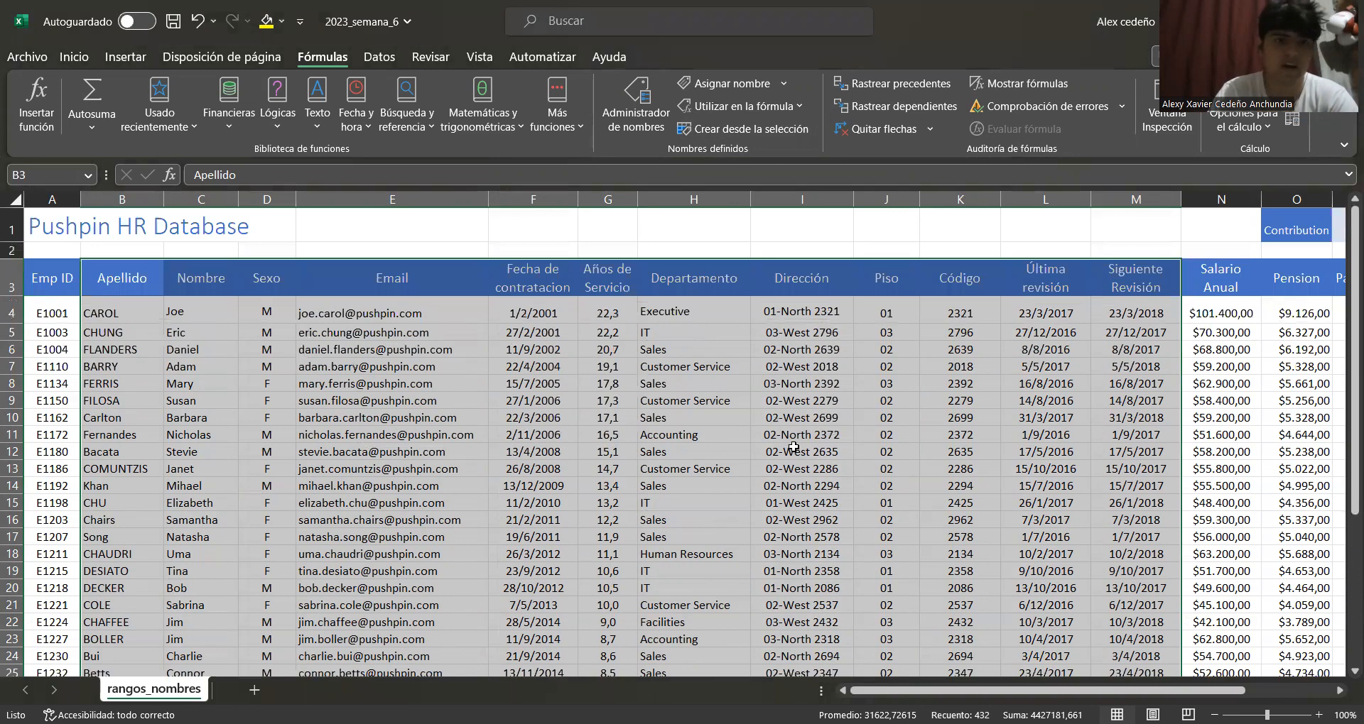
Jump to the Dirección name through the name box and scroll through its highlighted range to check it
{"action": "left_click", "coordinate": [793, 447]}
{"action": "left_click", "coordinate": [88, 175]}
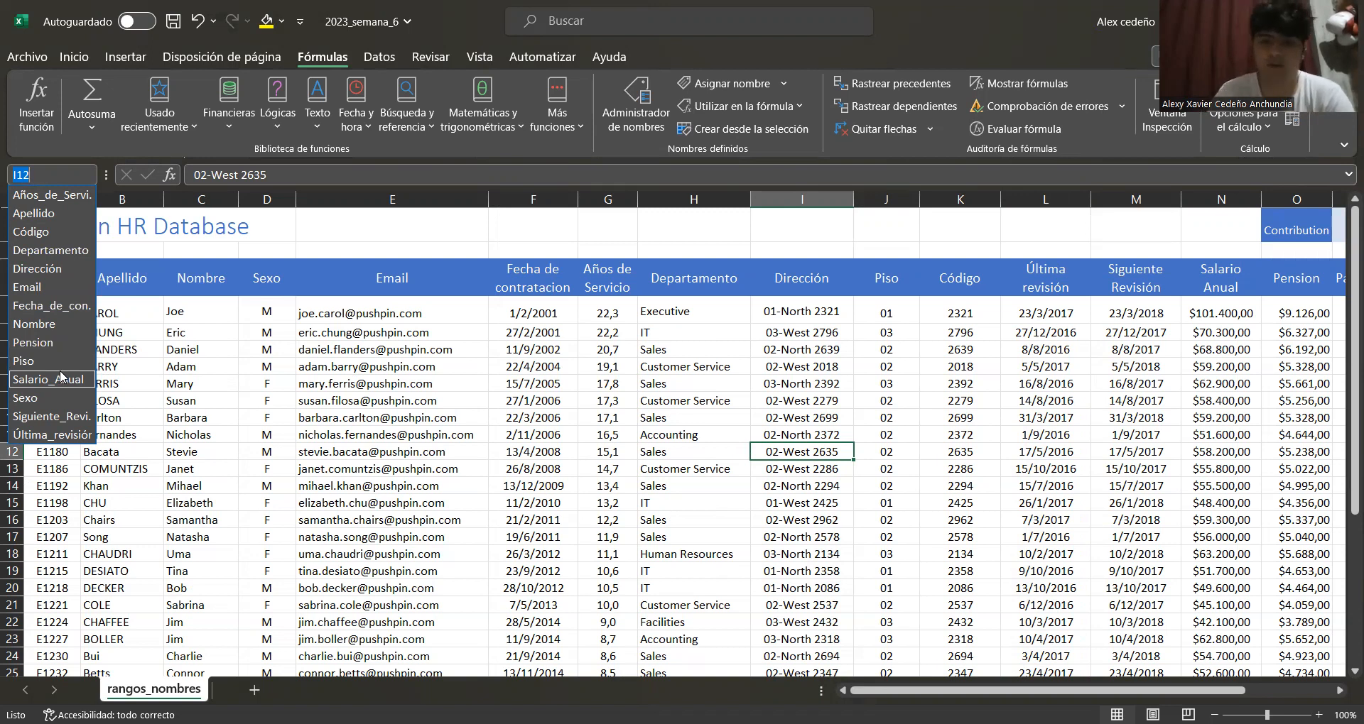
{"action": "left_click", "coordinate": [1035, 691]}
{"action": "left_click_drag", "start_coordinate": [909, 692], "coordinate": [950, 691]}
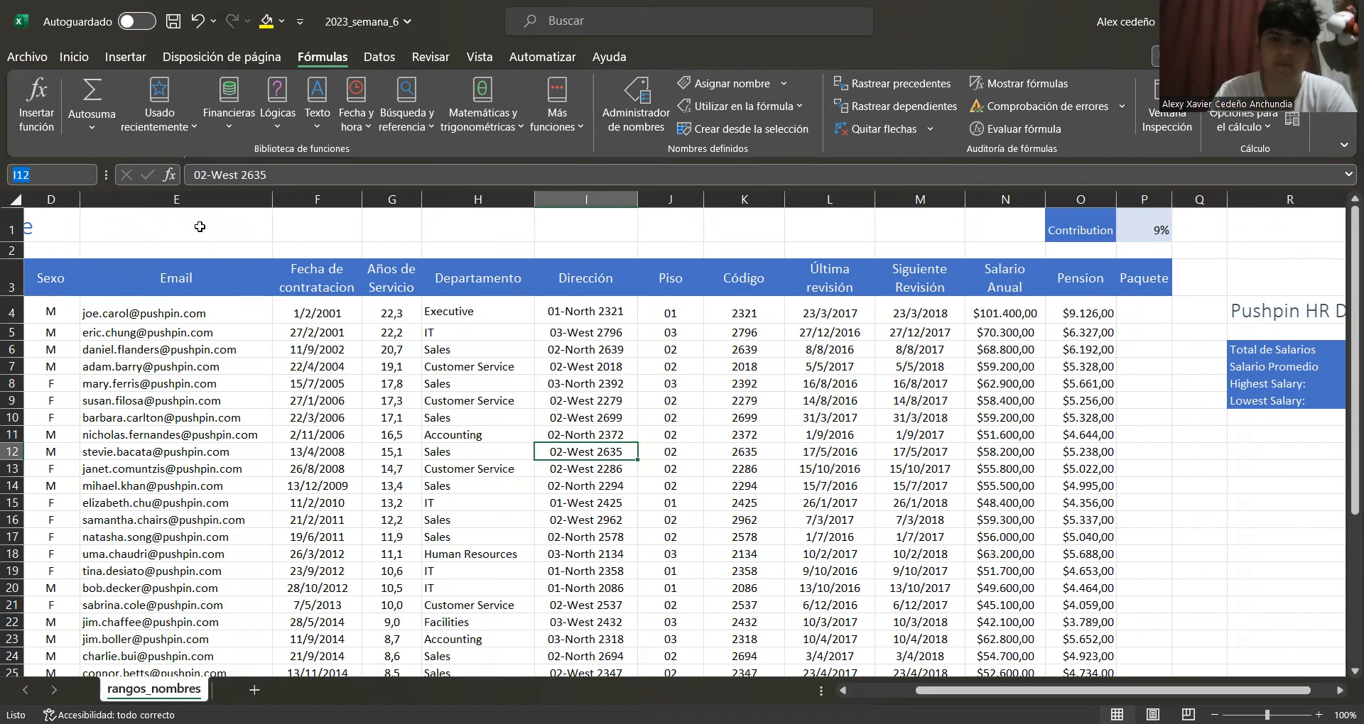
{"action": "left_click", "coordinate": [90, 176]}
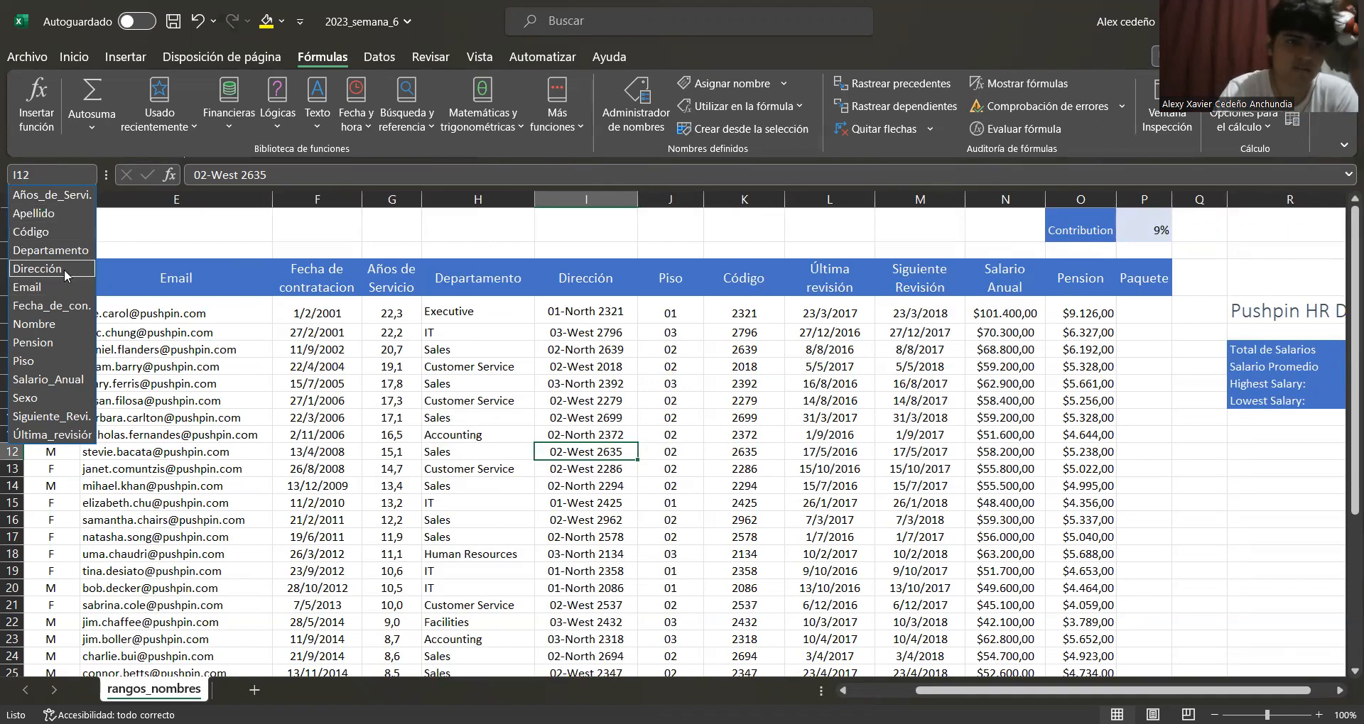
{"action": "left_click", "coordinate": [68, 269]}
{"action": "scroll", "coordinate": [530, 305], "scroll_direction": "down", "scroll_amount": 2}
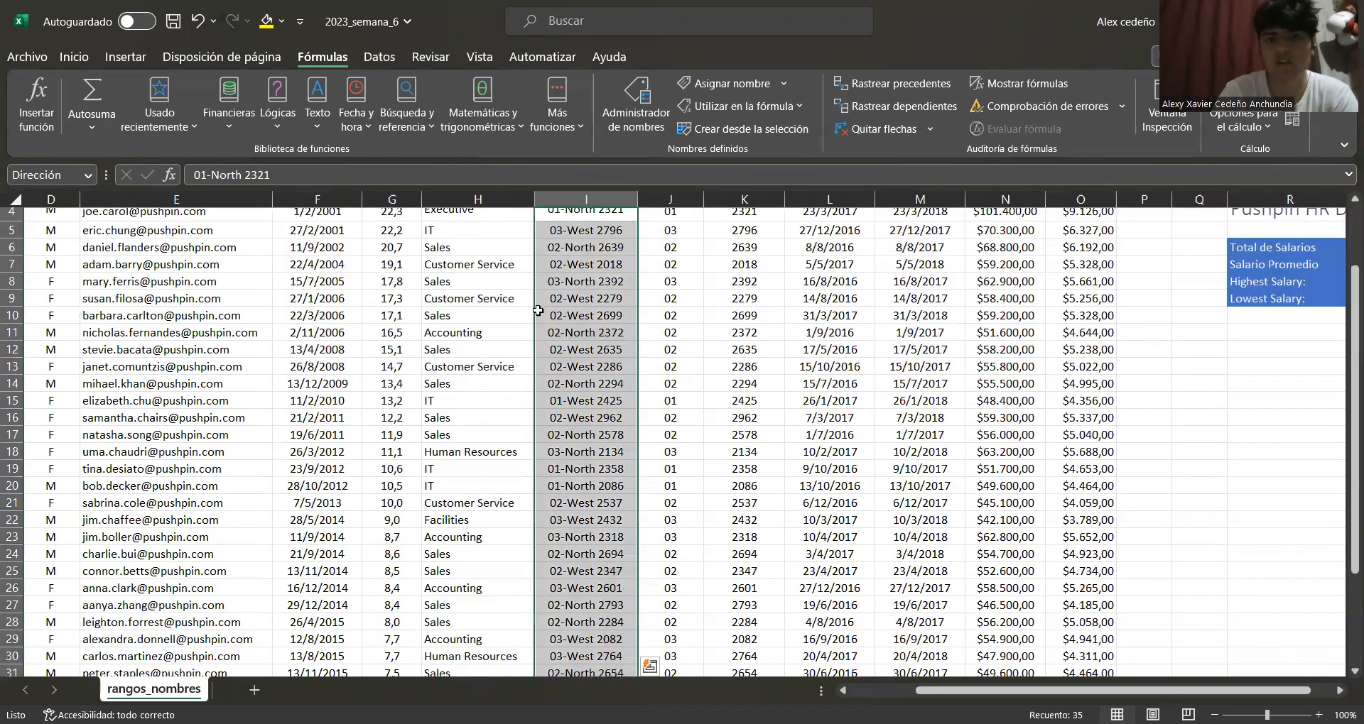
{"action": "scroll", "coordinate": [542, 318], "scroll_direction": "down", "scroll_amount": 2}
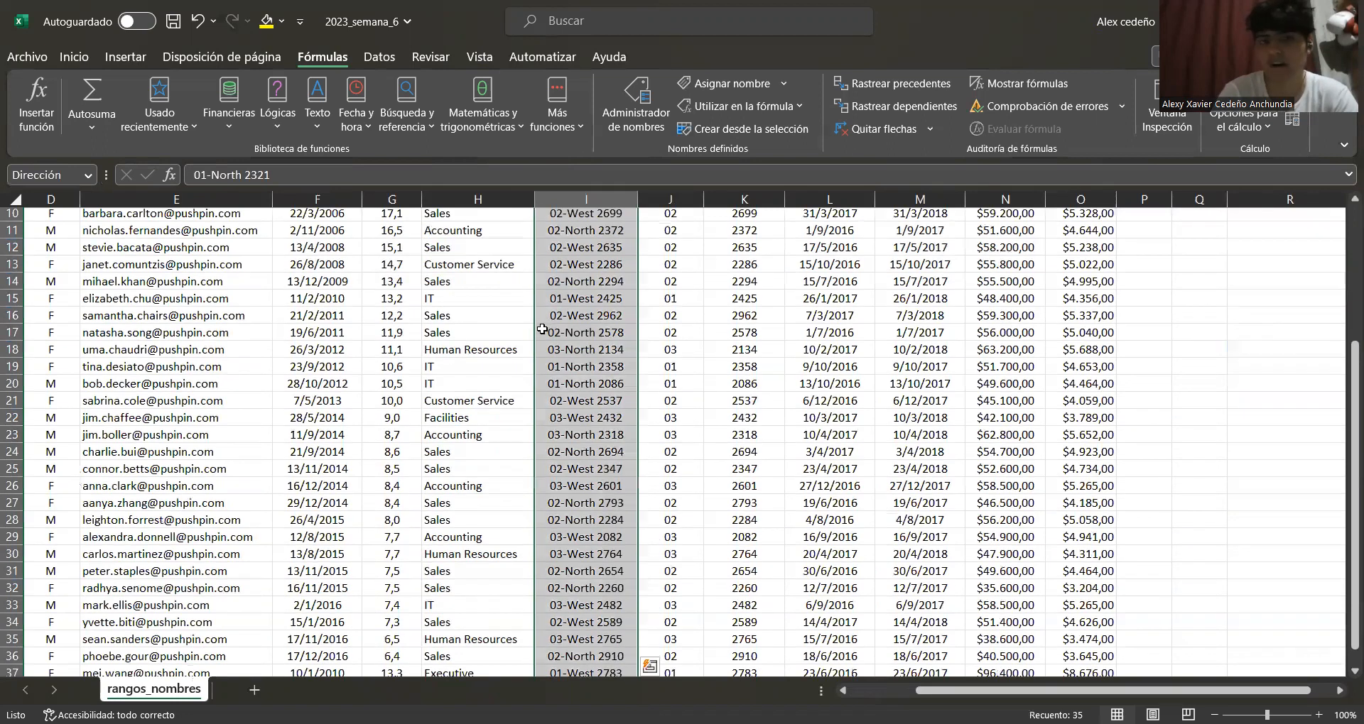
{"action": "scroll", "coordinate": [543, 325], "scroll_direction": "up", "scroll_amount": 3}
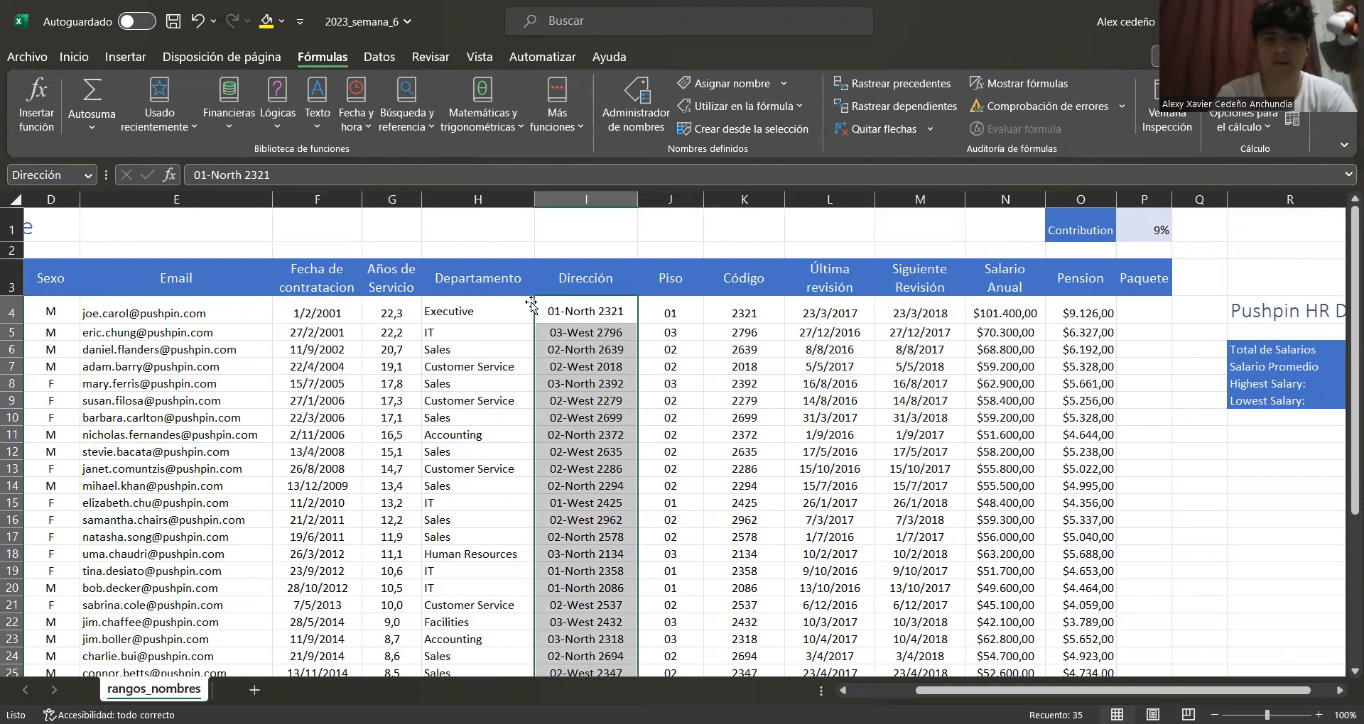
Widen the Paquete column P so its values fit
{"action": "left_click", "coordinate": [1101, 693]}
{"action": "left_click_drag", "start_coordinate": [1101, 697], "coordinate": [1120, 692]}
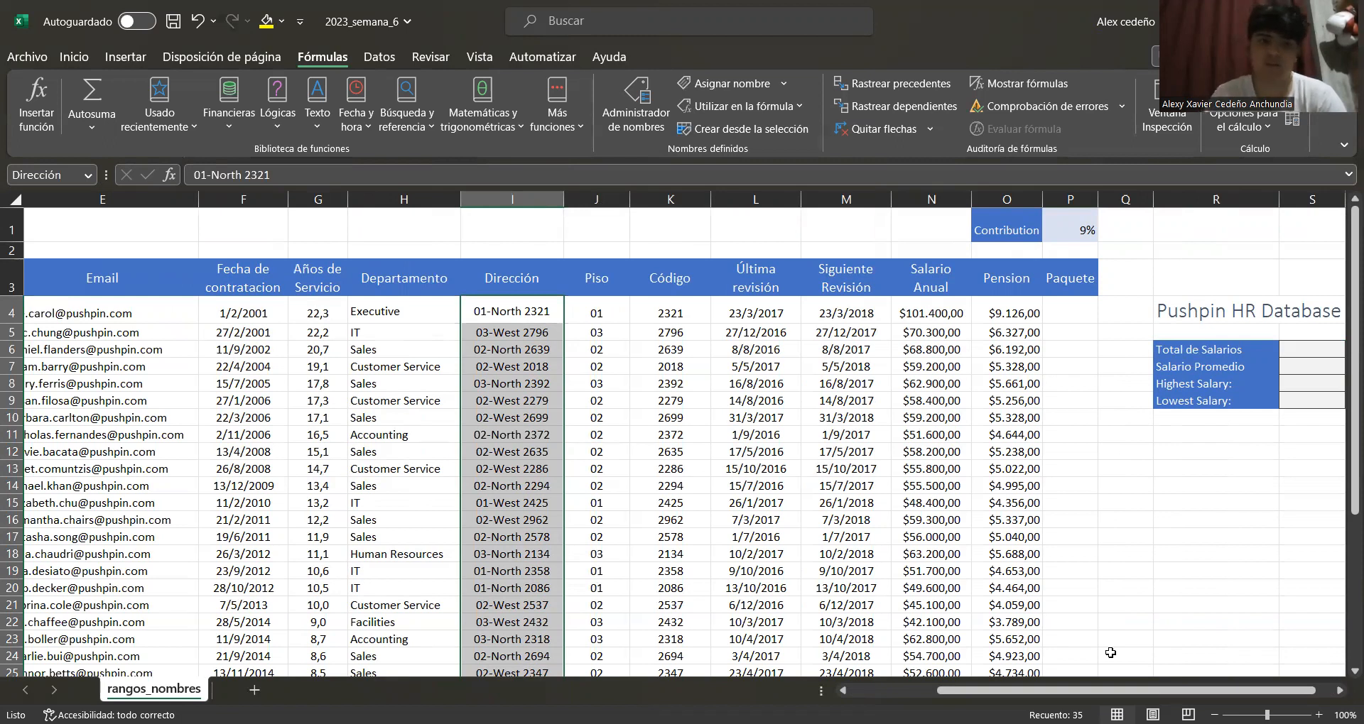
{"action": "left_click", "coordinate": [1058, 302]}
{"action": "left_click_drag", "start_coordinate": [1096, 201], "coordinate": [1130, 201]}
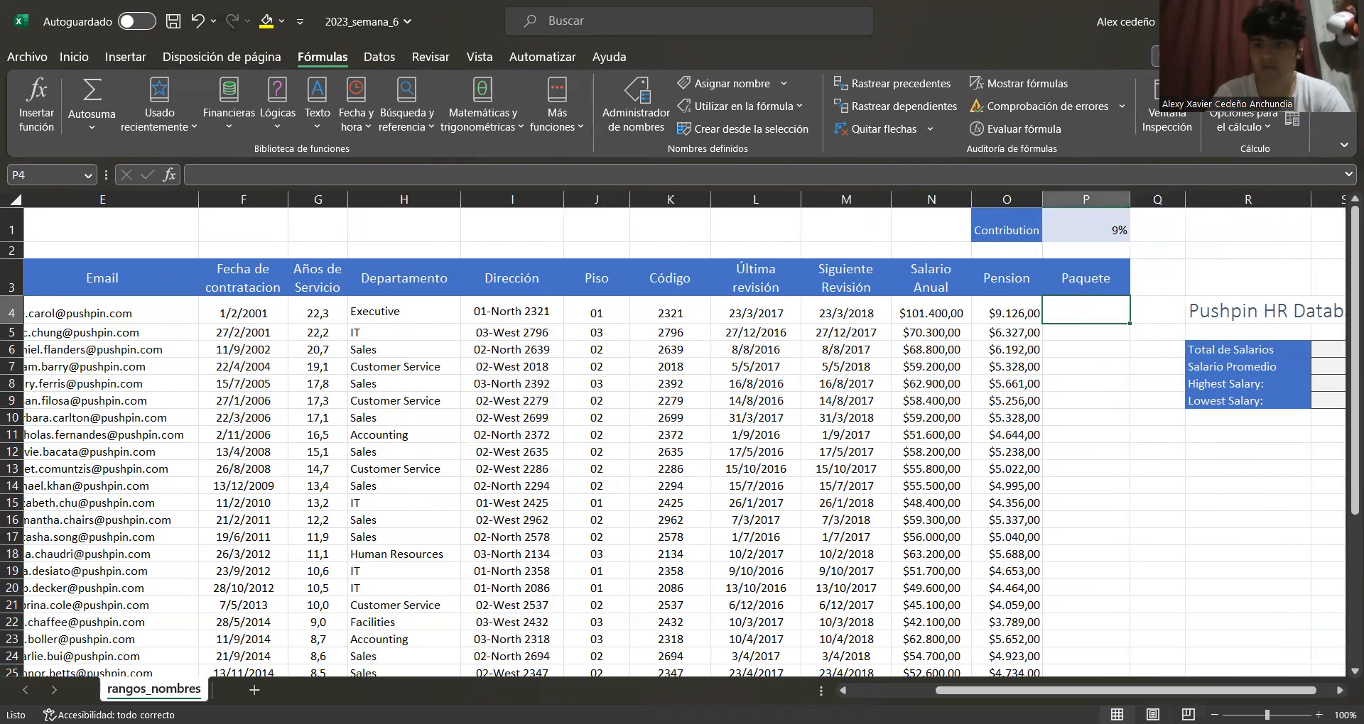
{"action": "scroll", "coordinate": [1086, 332], "scroll_direction": "right", "scroll_amount": 1}
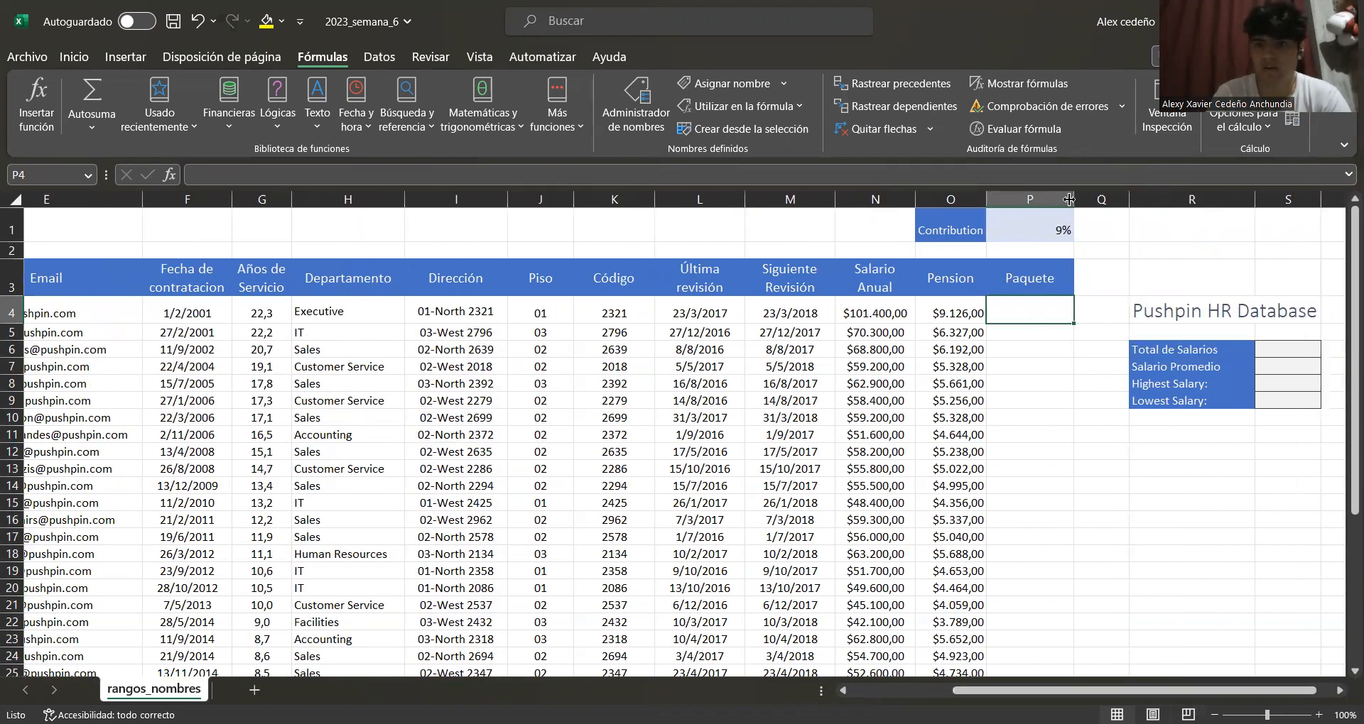
{"action": "left_click_drag", "start_coordinate": [1073, 197], "coordinate": [1082, 197]}
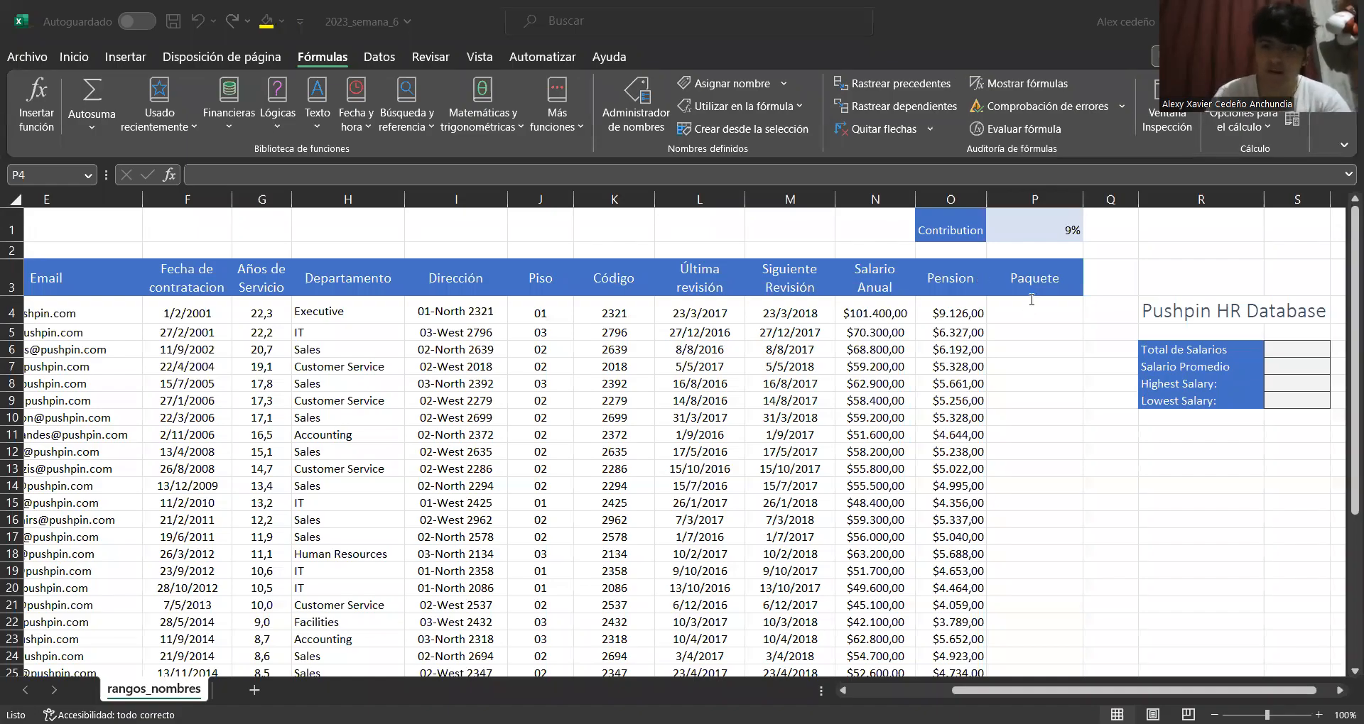
Enter the formula =Salario_Anual+O4 in cell P4 of the Paquete column
{"action": "left_click", "coordinate": [1030, 299]}
{"action": "type", "text": "="}
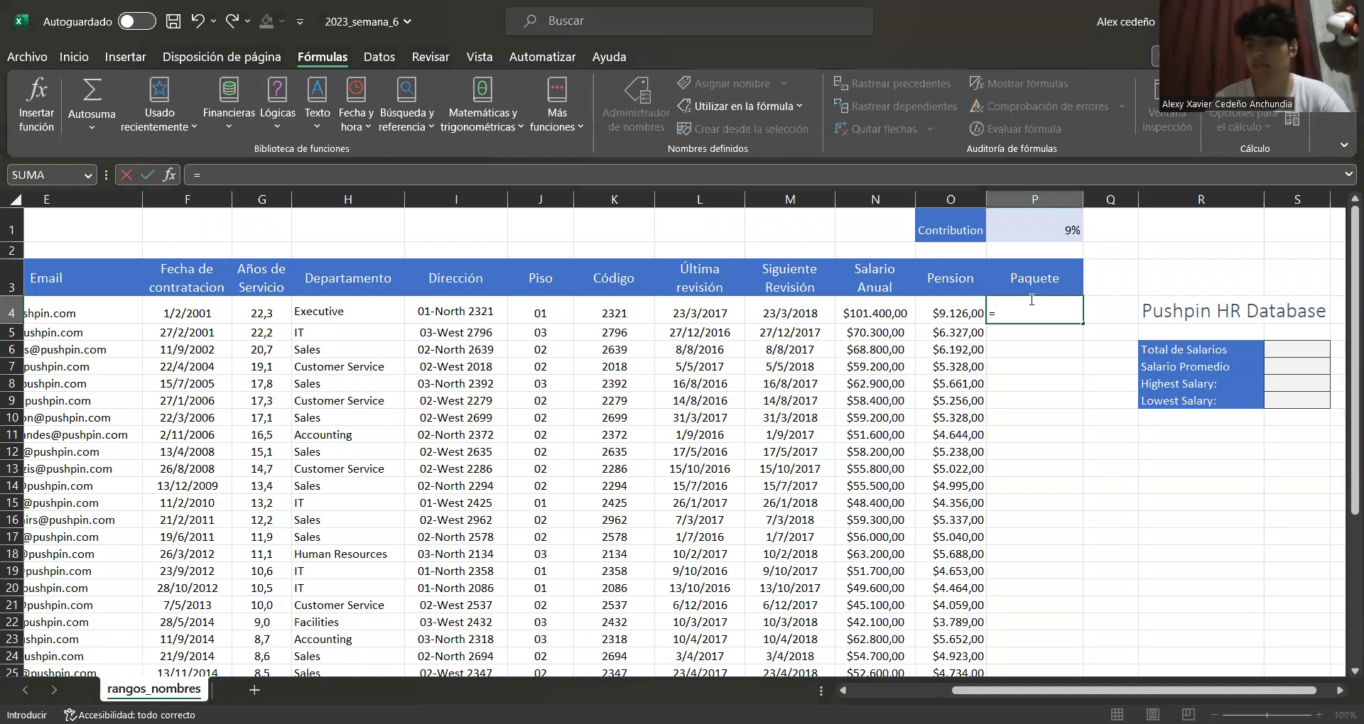
{"action": "type", "text": "sa"}
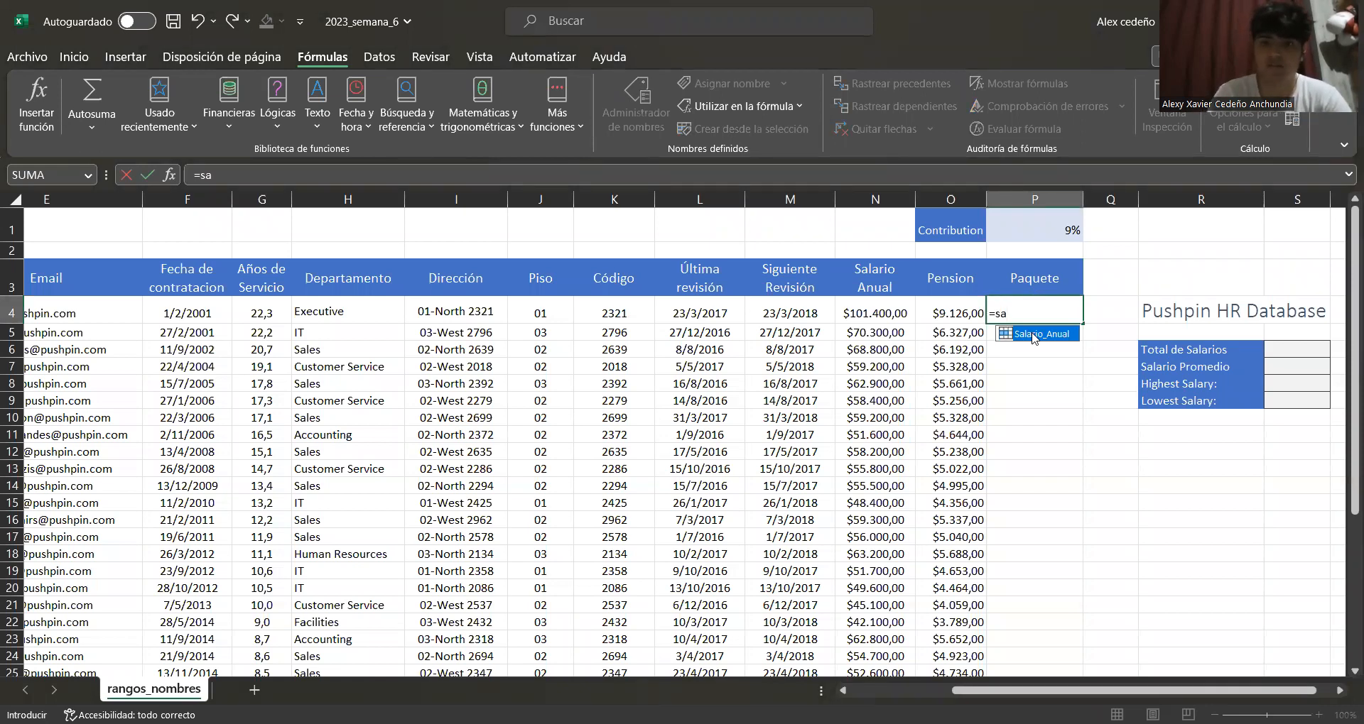
{"action": "type", "text": "+"}
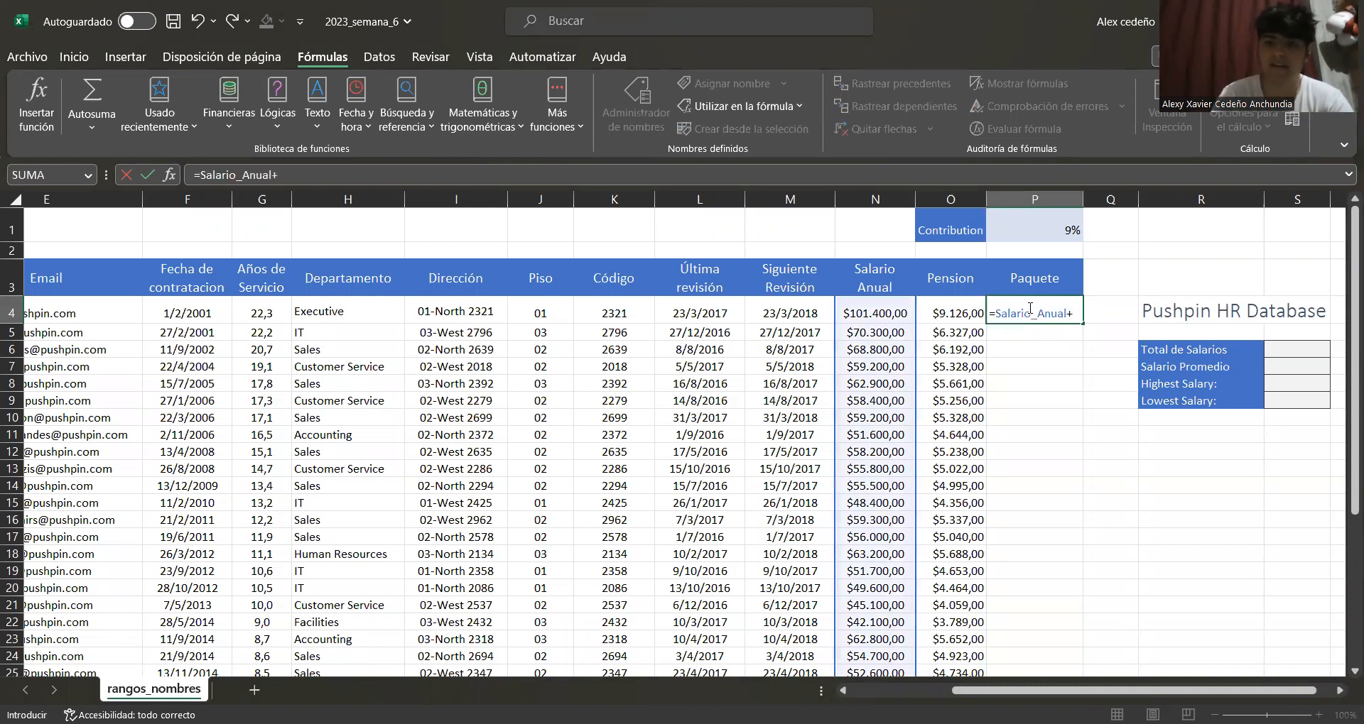
{"action": "left_click", "coordinate": [960, 311]}
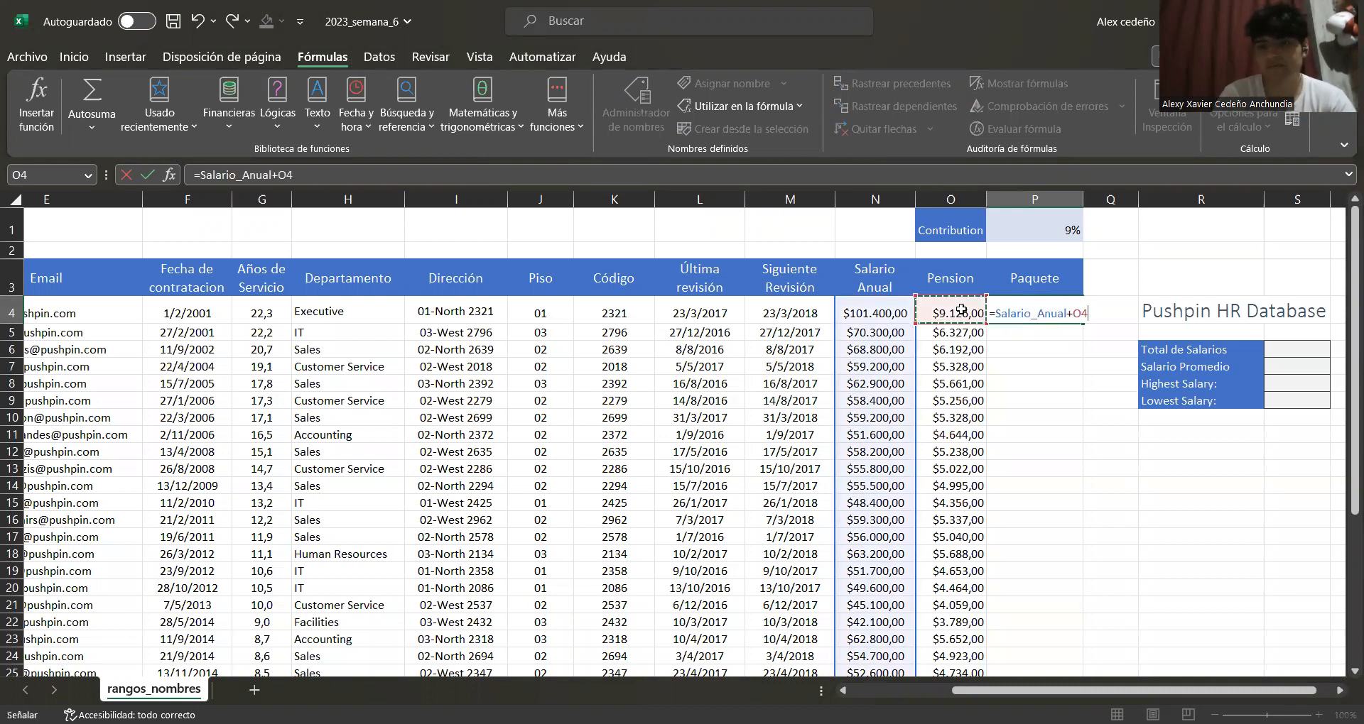
{"action": "key", "text": "Return"}
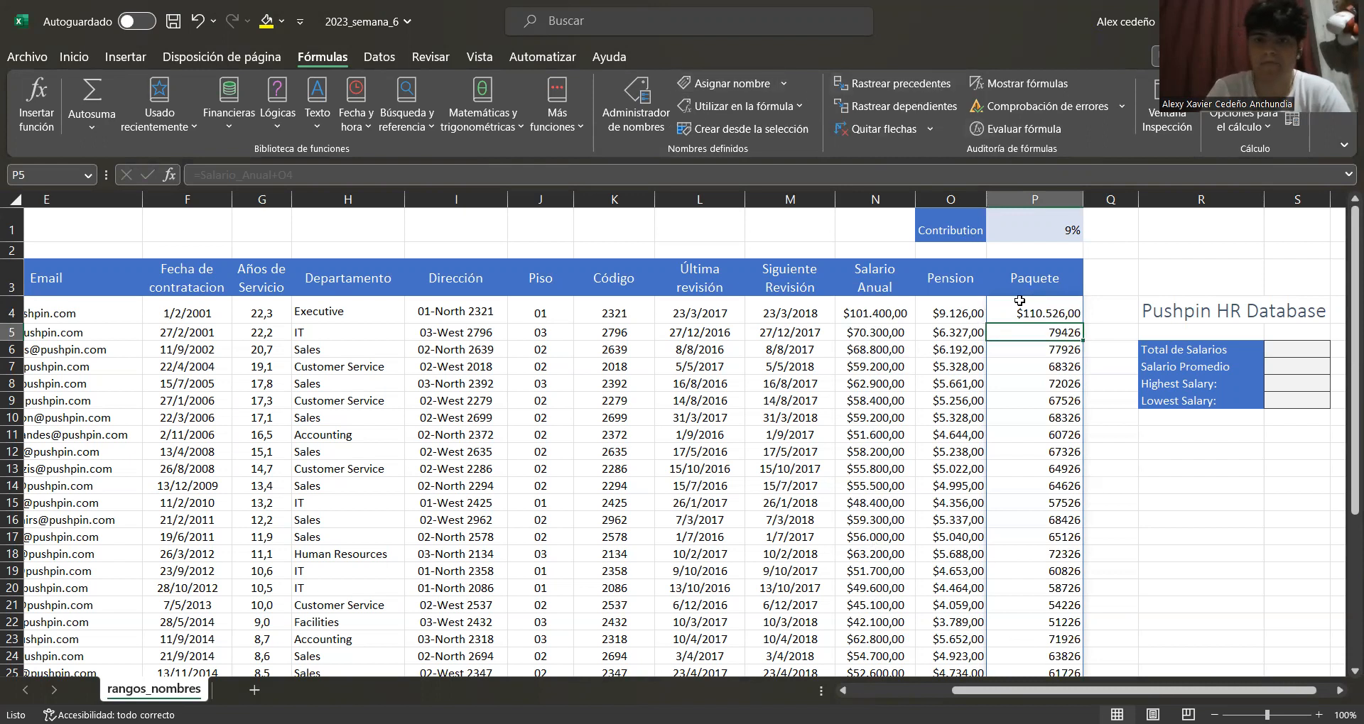
Inspect the formulas in the Pension and Paquete cells and headers of row 4
{"action": "left_click", "coordinate": [968, 282]}
{"action": "left_click", "coordinate": [952, 312]}
{"action": "left_click", "coordinate": [1029, 305]}
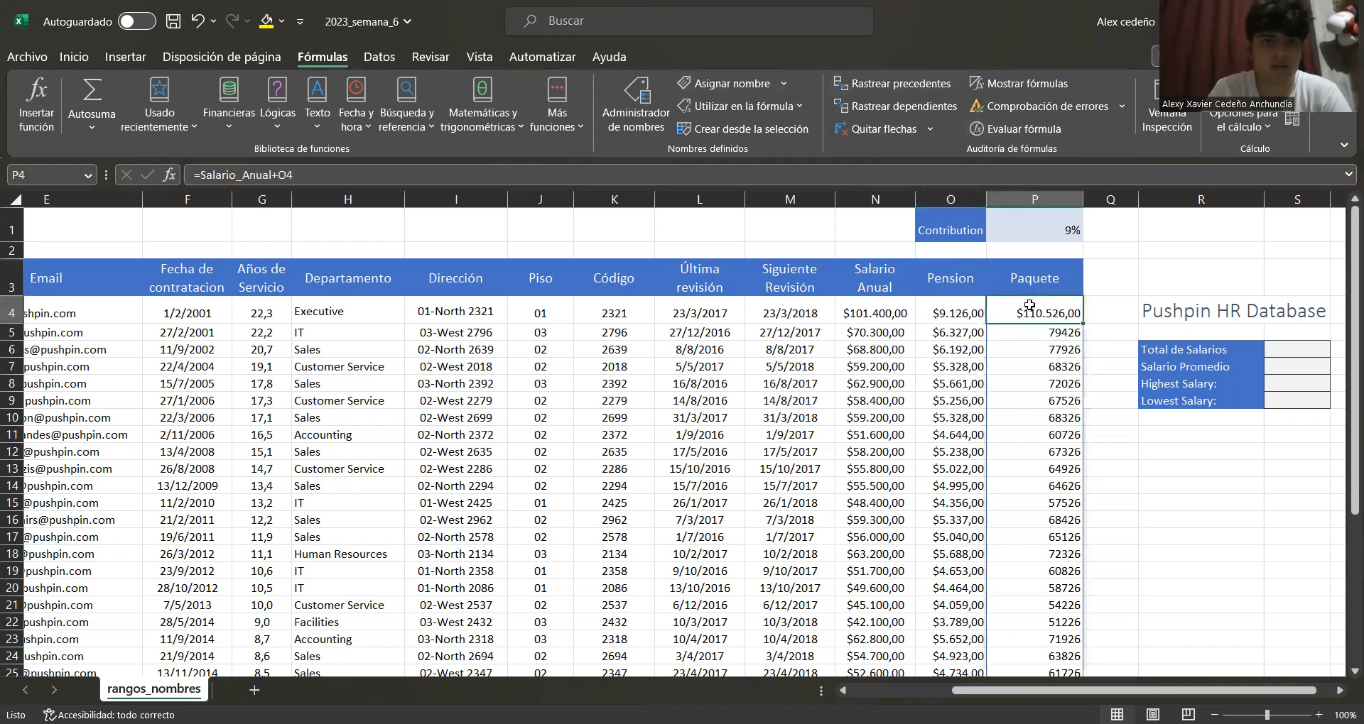
{"action": "left_click", "coordinate": [957, 279]}
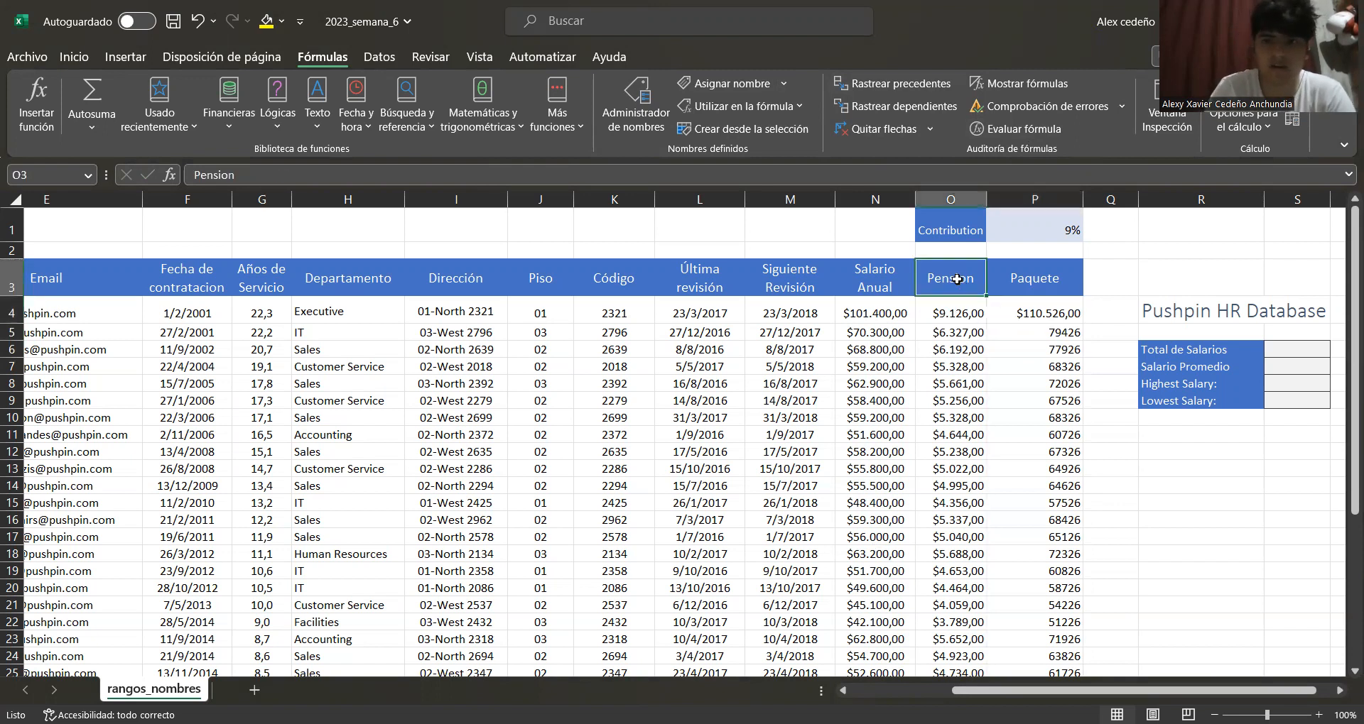
{"action": "left_click", "coordinate": [1047, 309]}
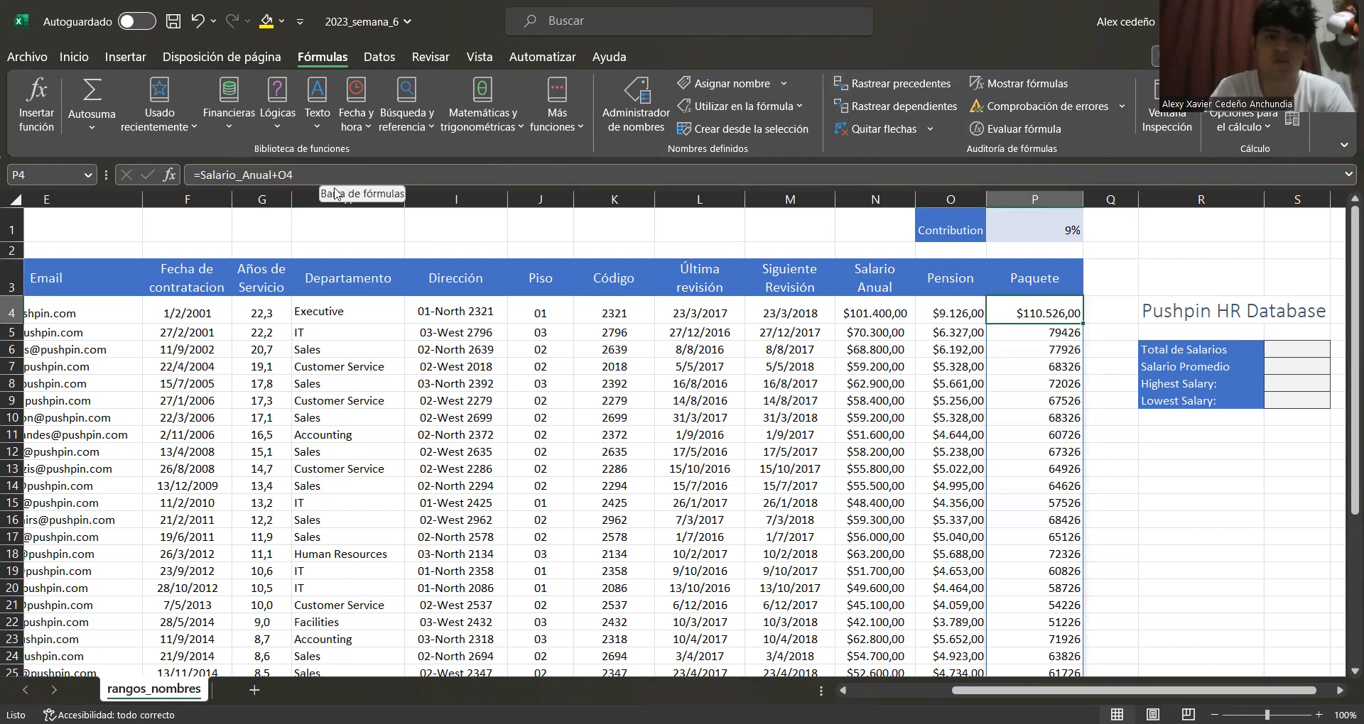
{"action": "left_click", "coordinate": [930, 277]}
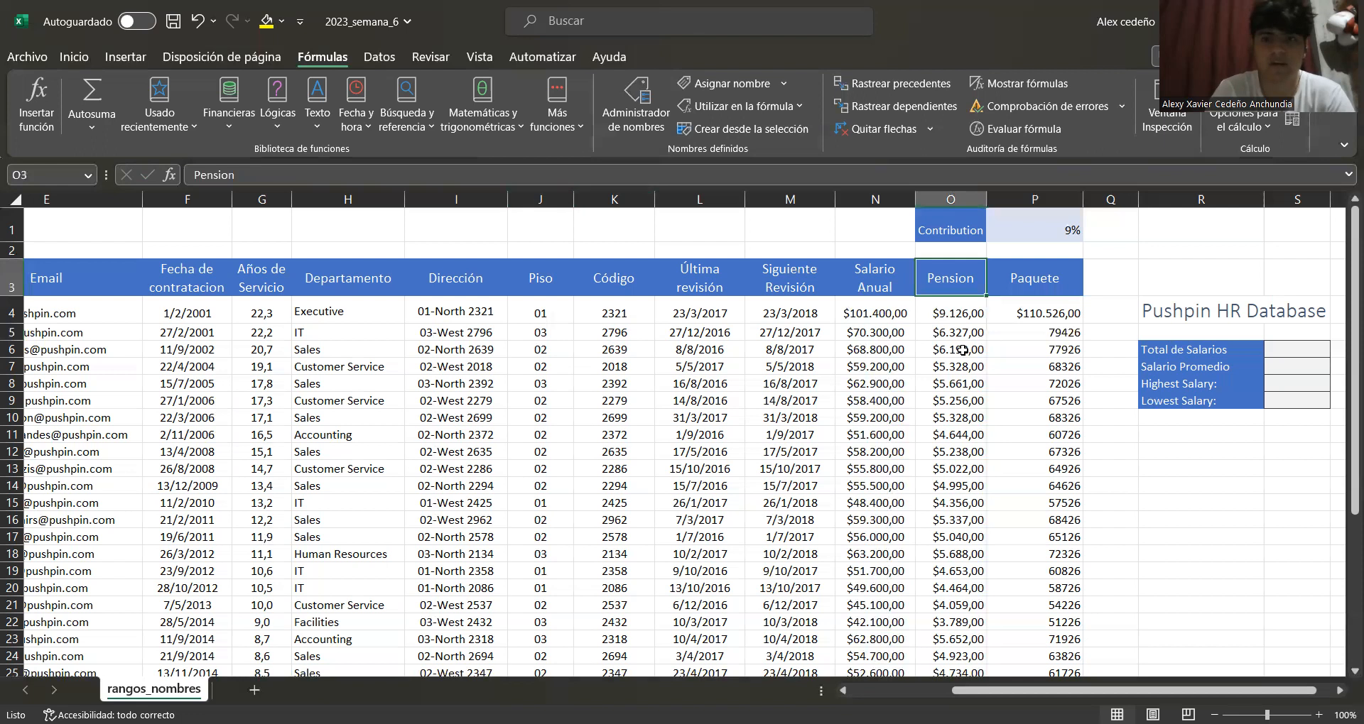
{"action": "left_click", "coordinate": [957, 311]}
{"action": "key", "text": "shift+space"}
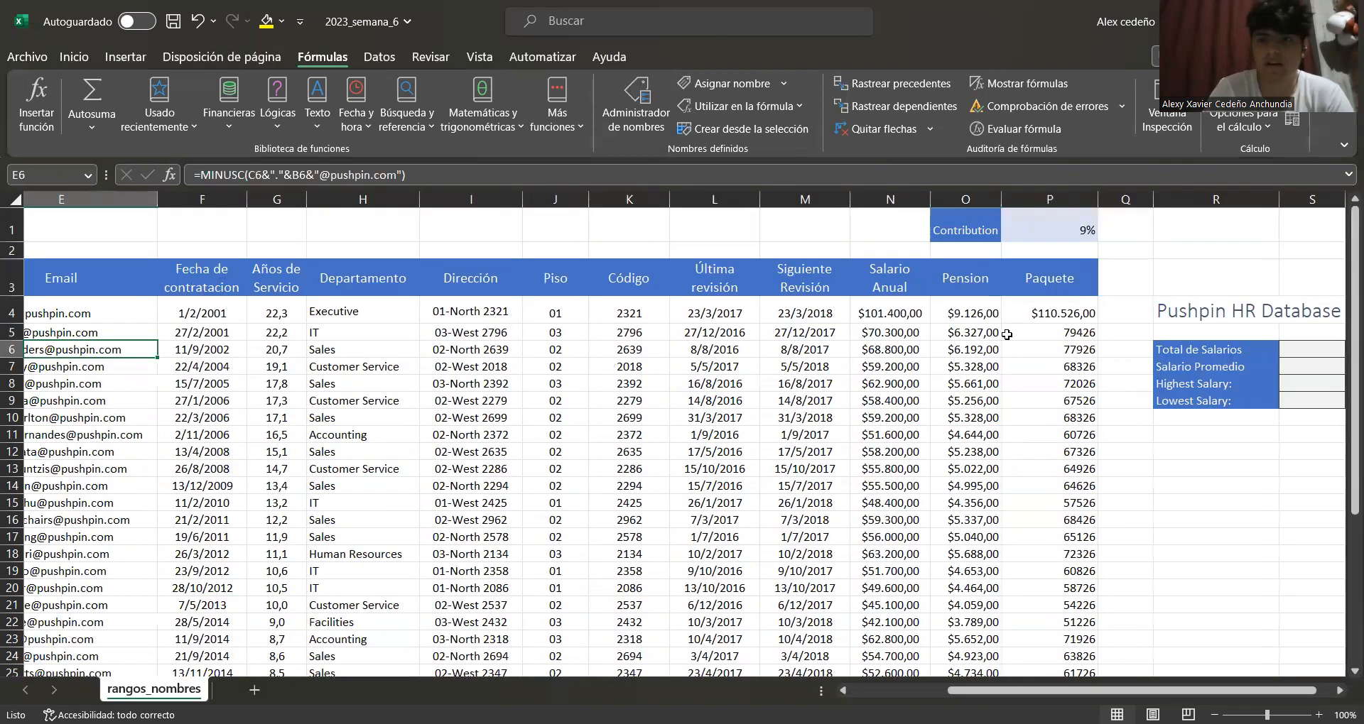
{"action": "left_click", "coordinate": [978, 313]}
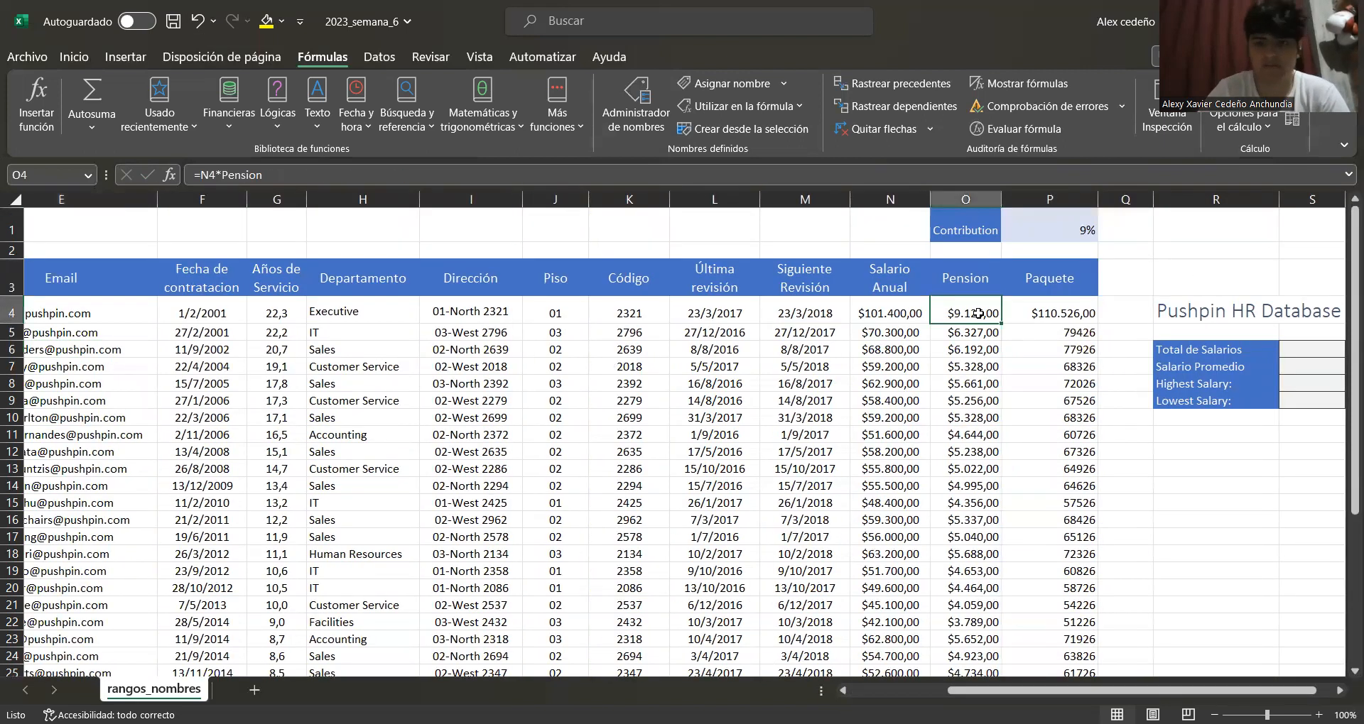
Name the pension values O4:O38 as pension through the name box
{"action": "key", "text": "ctrl+shift+Down"}
{"action": "left_click", "coordinate": [69, 174]}
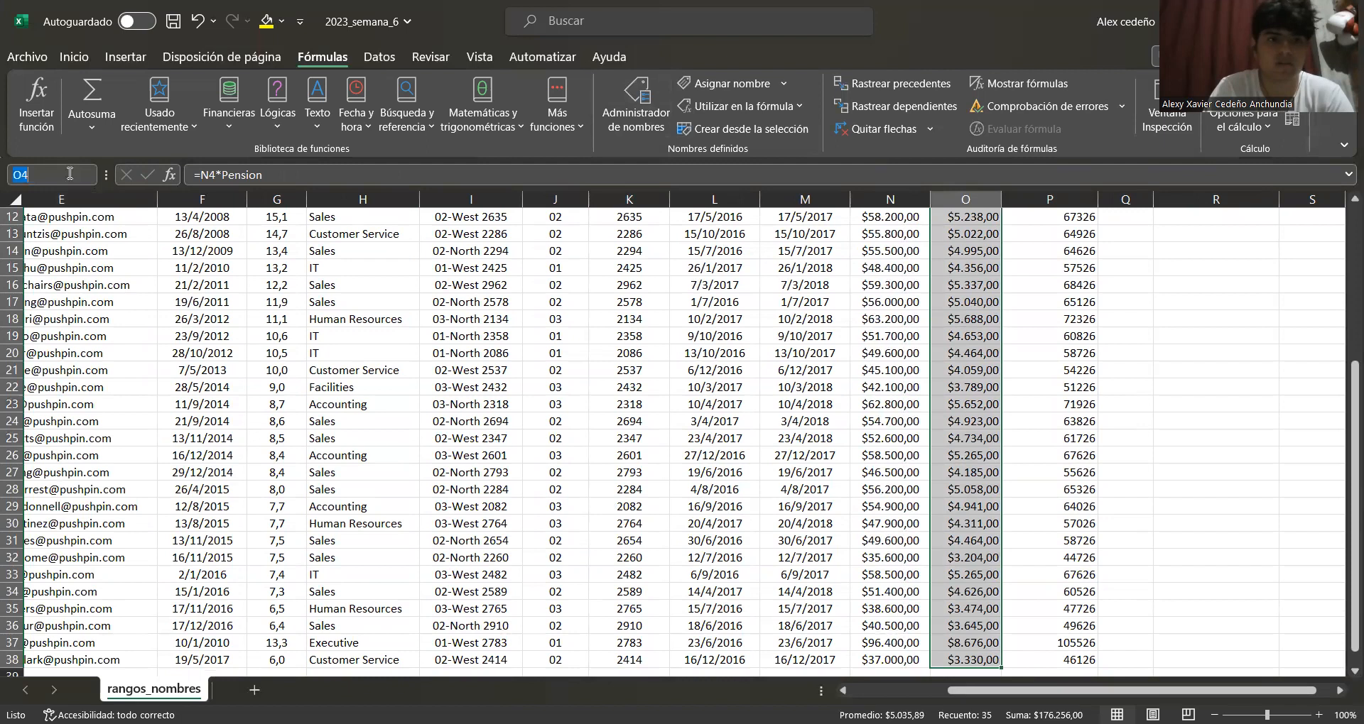
{"action": "type", "text": "pensi"}
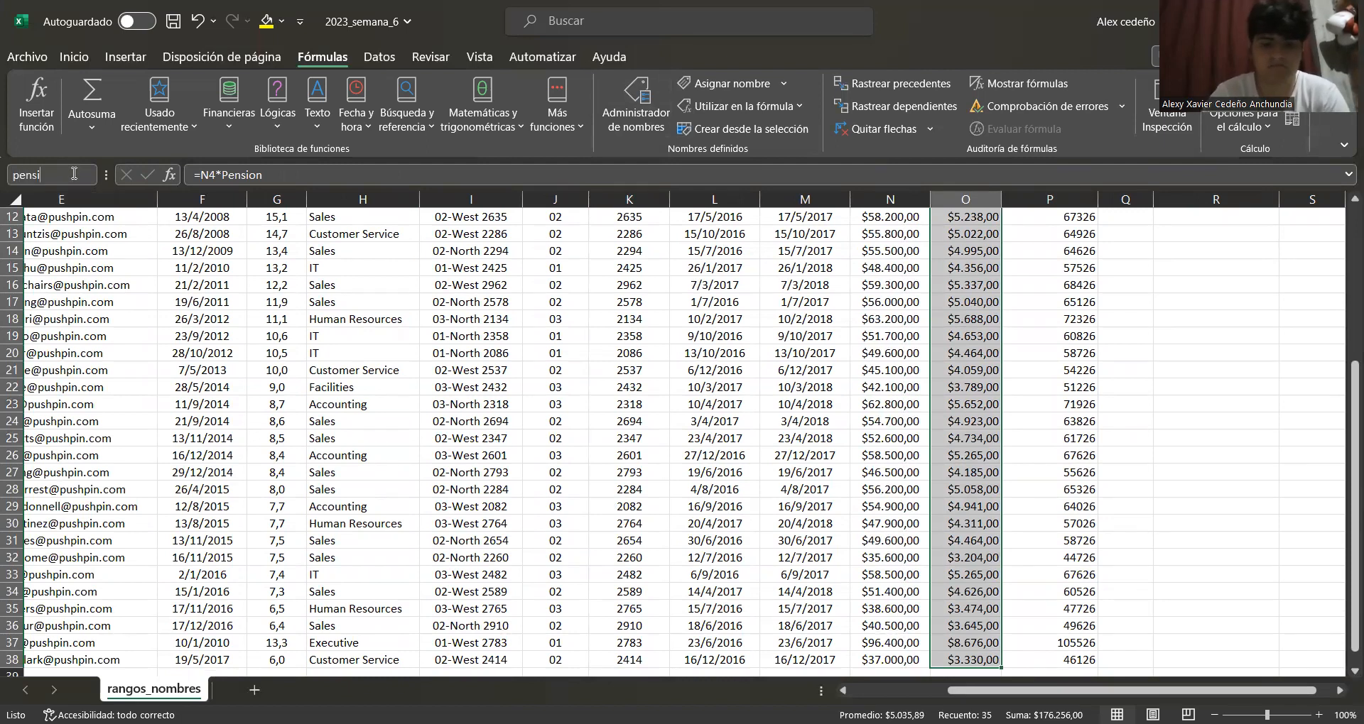
{"action": "type", "text": "ion"}
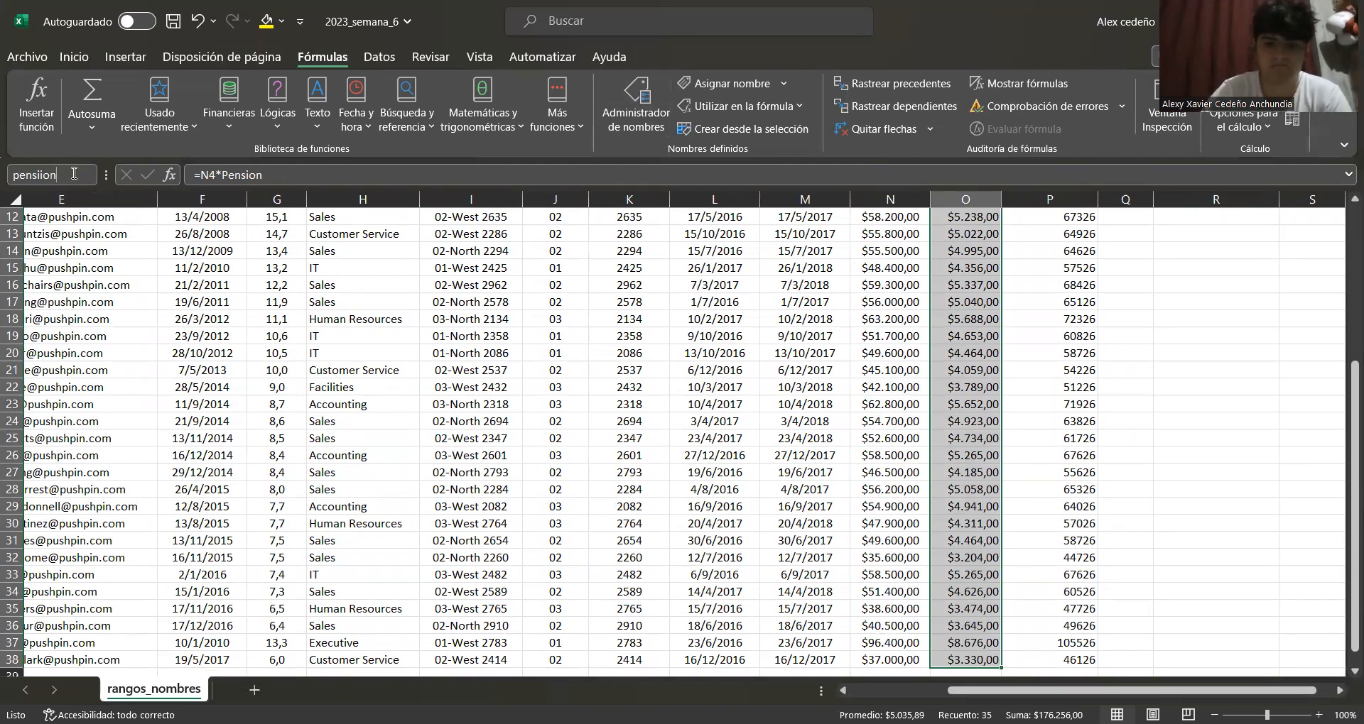
{"action": "key", "text": "Return"}
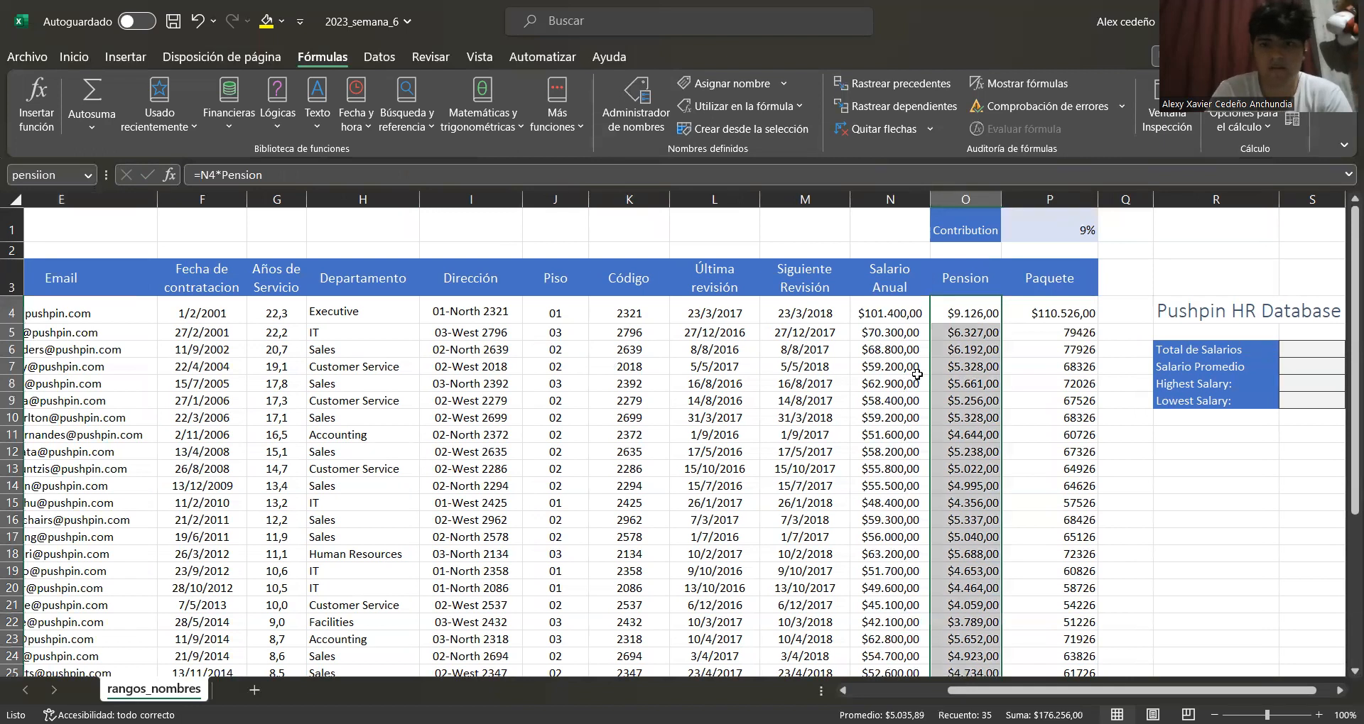
Try to apply the name pension to the formulas with Apply Names
{"action": "left_click", "coordinate": [783, 87]}
{"action": "left_click", "coordinate": [790, 134]}
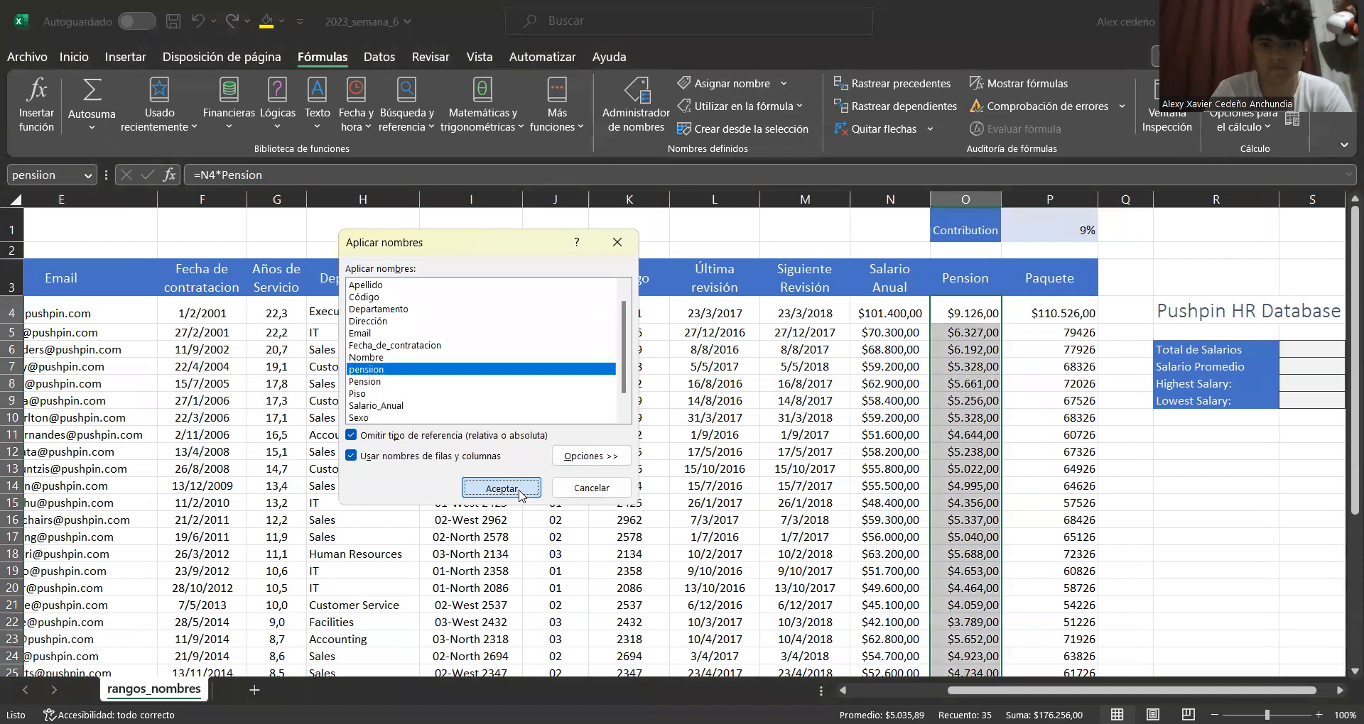
{"action": "left_click", "coordinate": [502, 487]}
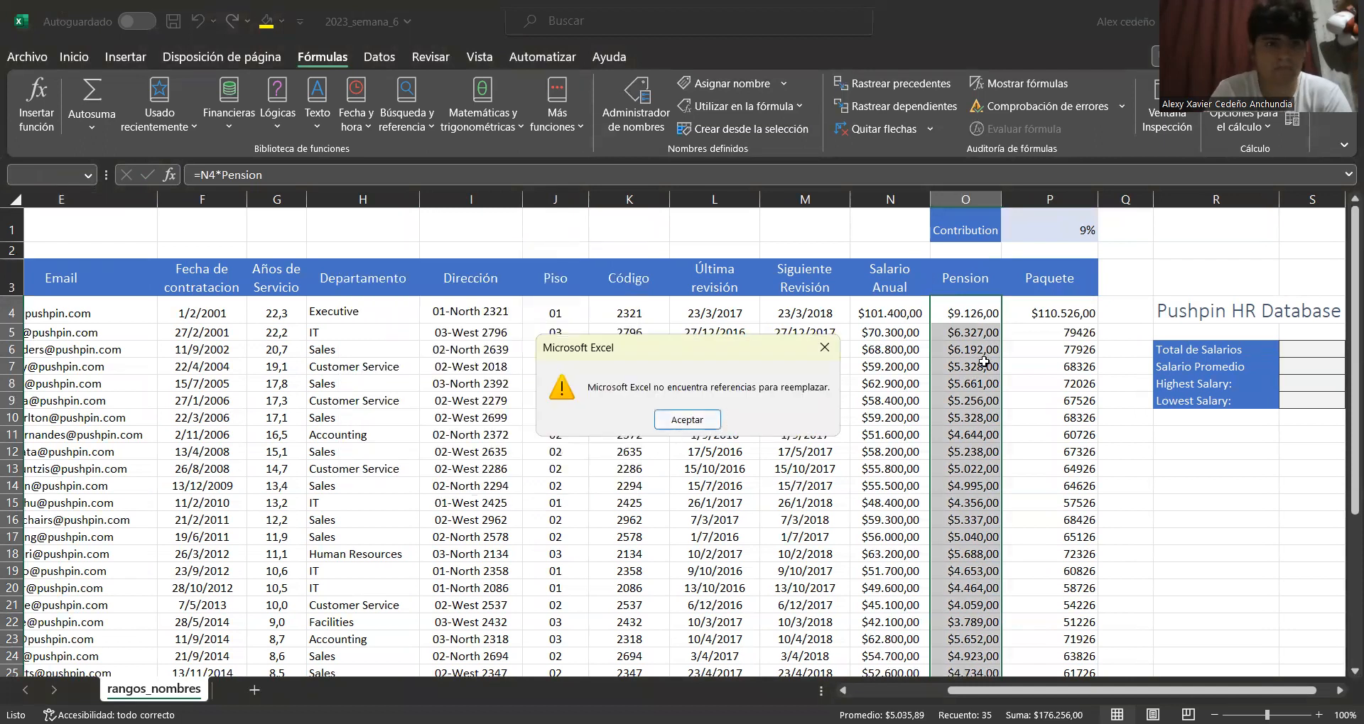
{"action": "key", "text": "Return"}
Format the Paquete values P4:P38 as Moneda currency
{"action": "left_click", "coordinate": [978, 313]}
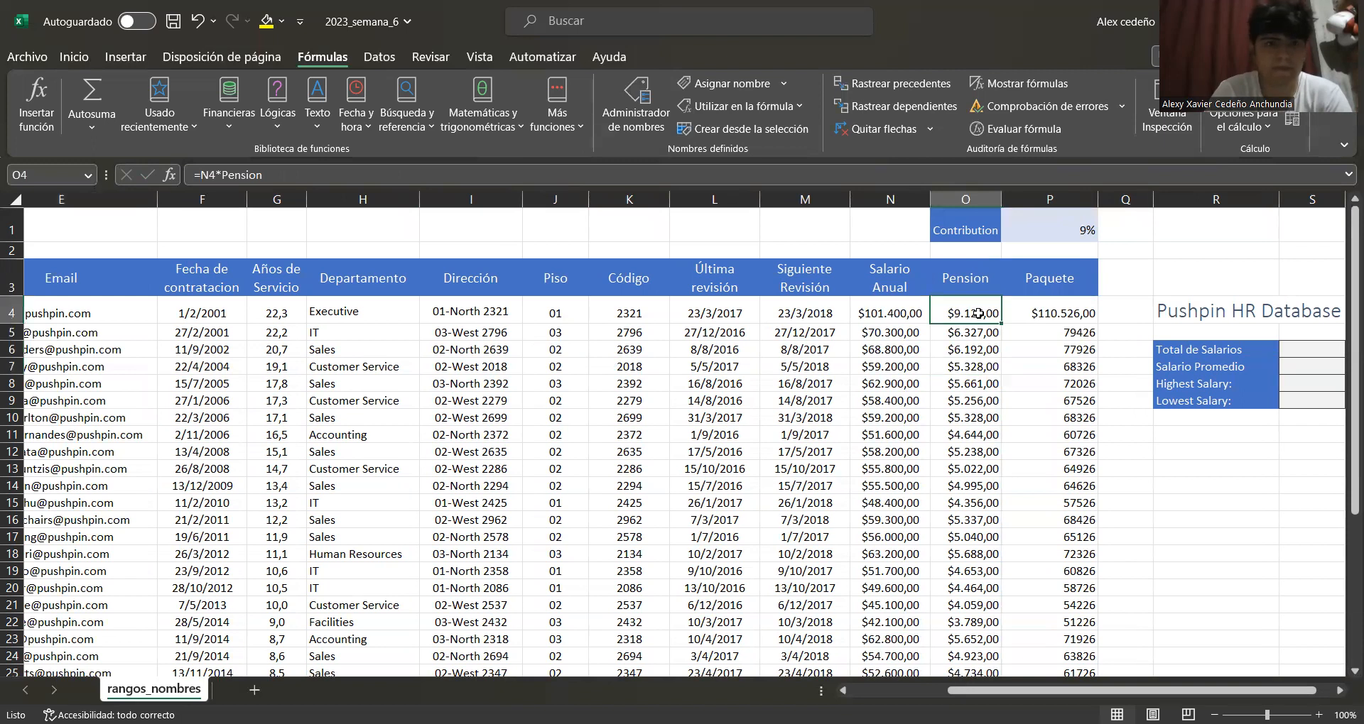
{"action": "left_click", "coordinate": [1044, 310]}
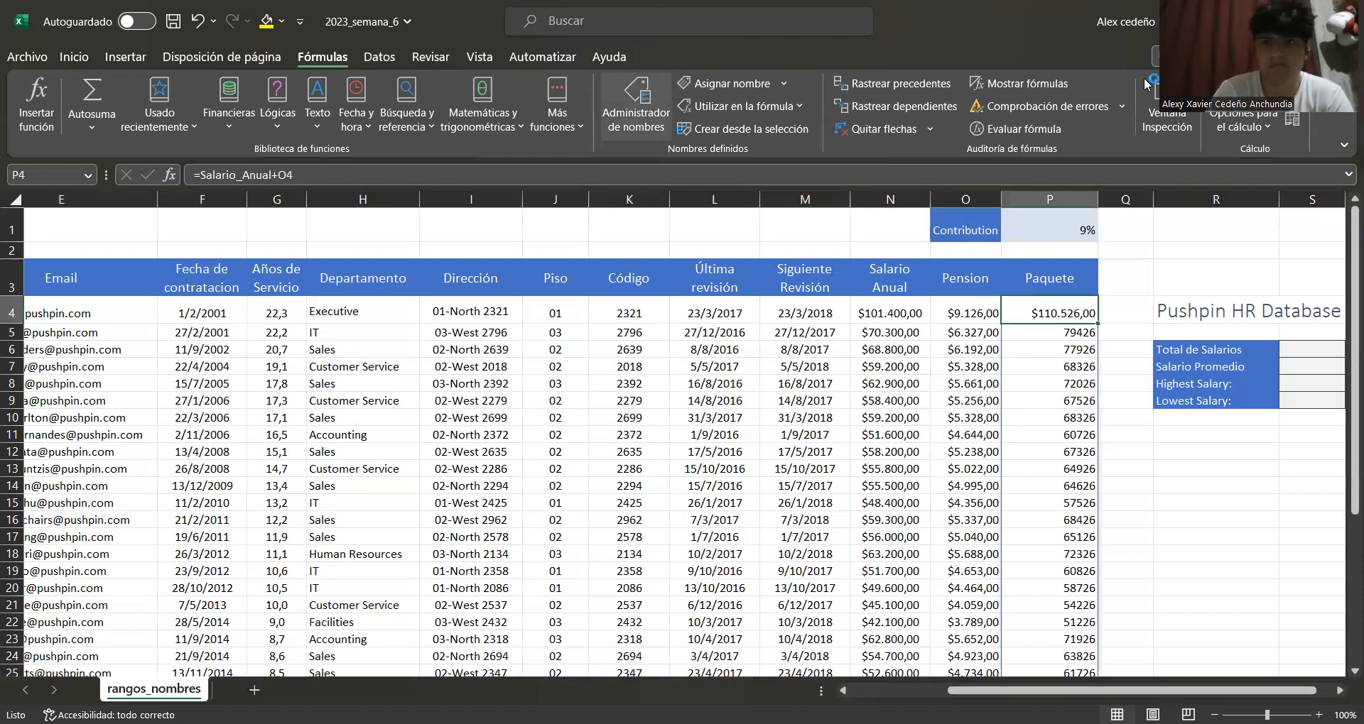
{"action": "left_click", "coordinate": [1019, 300]}
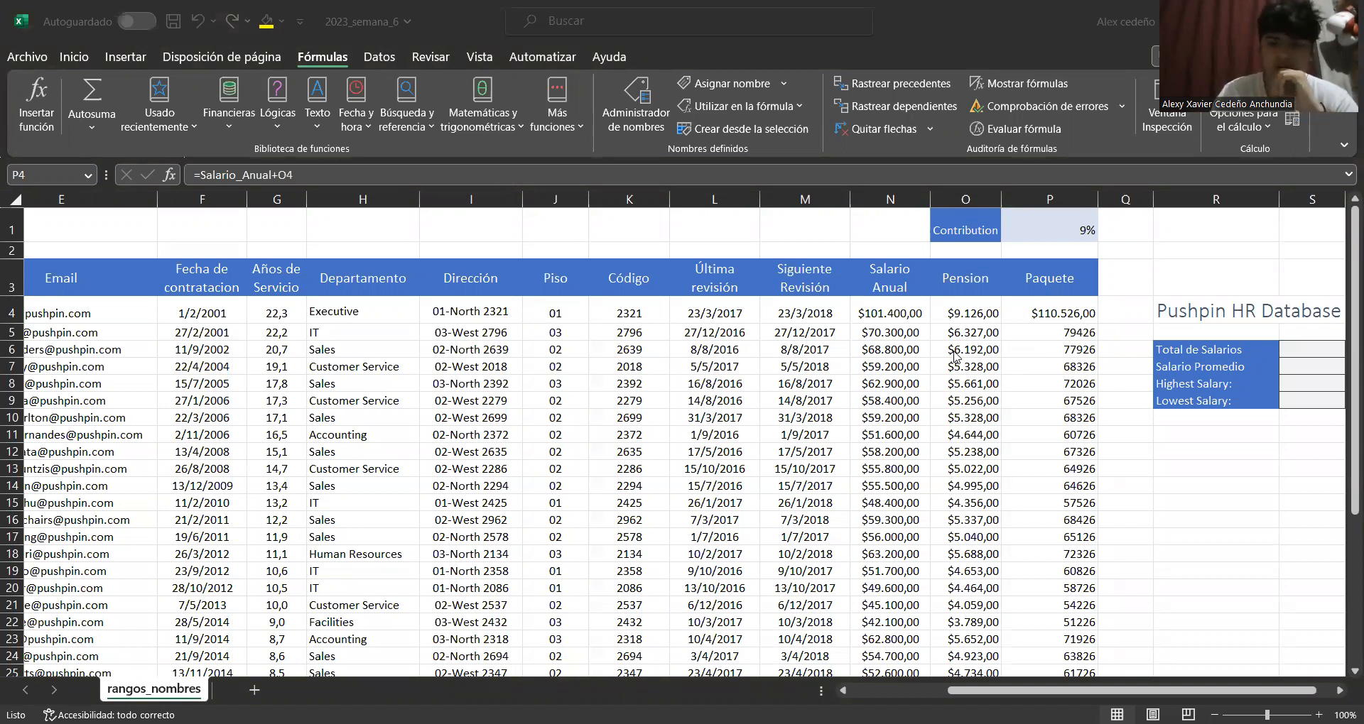
{"action": "left_click", "coordinate": [1079, 301]}
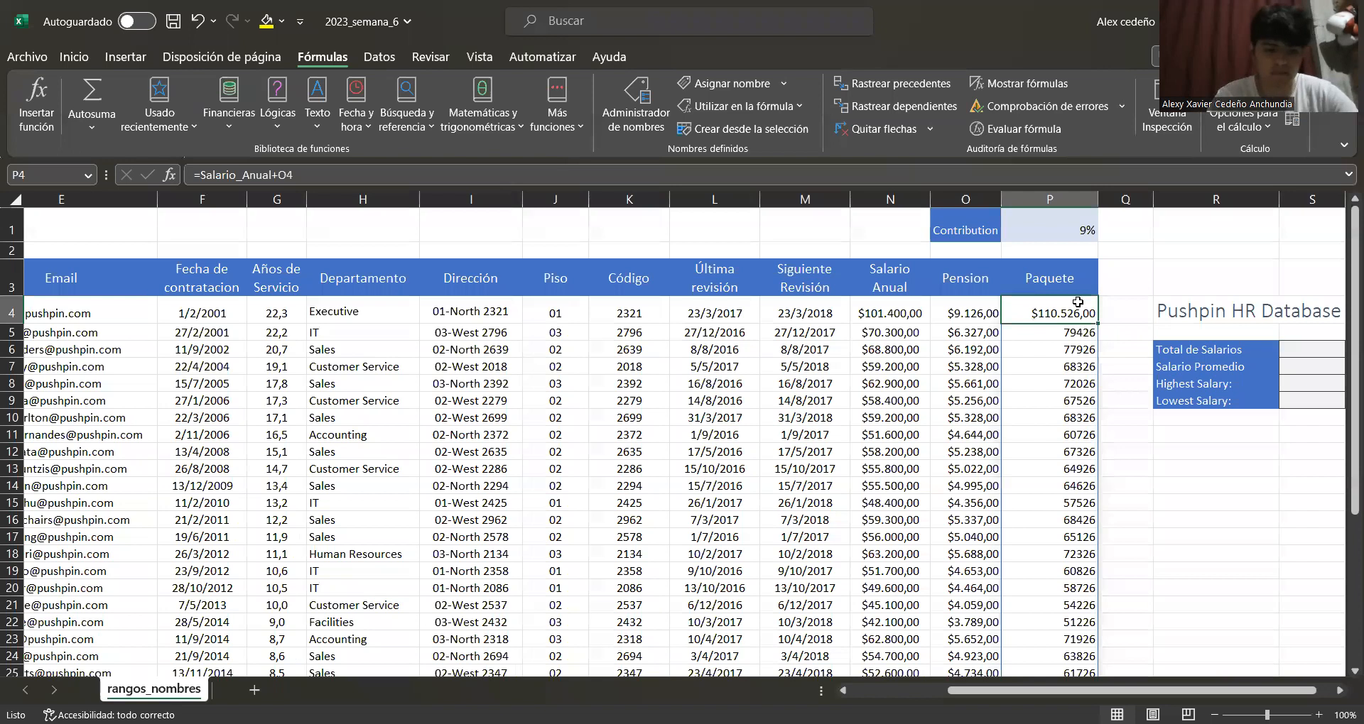
{"action": "key", "text": "ctrl+shift+Down"}
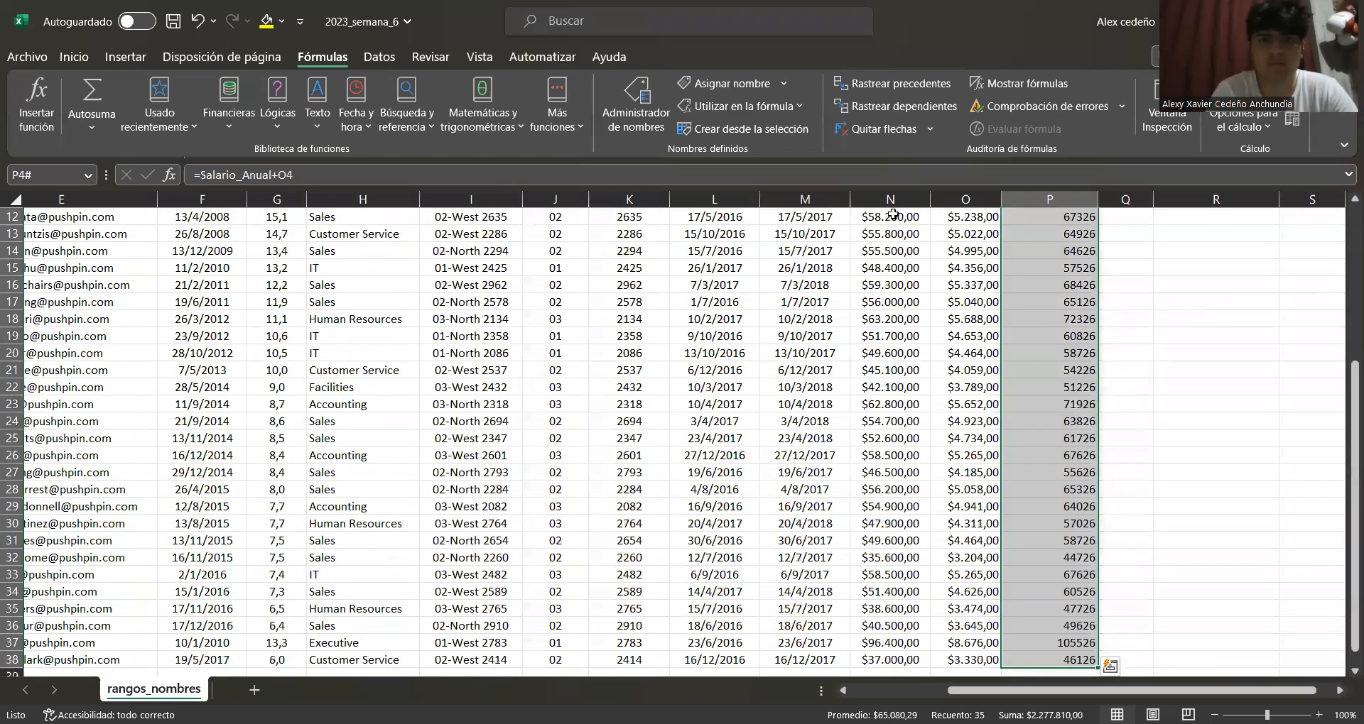
{"action": "left_click", "coordinate": [125, 57]}
{"action": "left_click", "coordinate": [78, 61]}
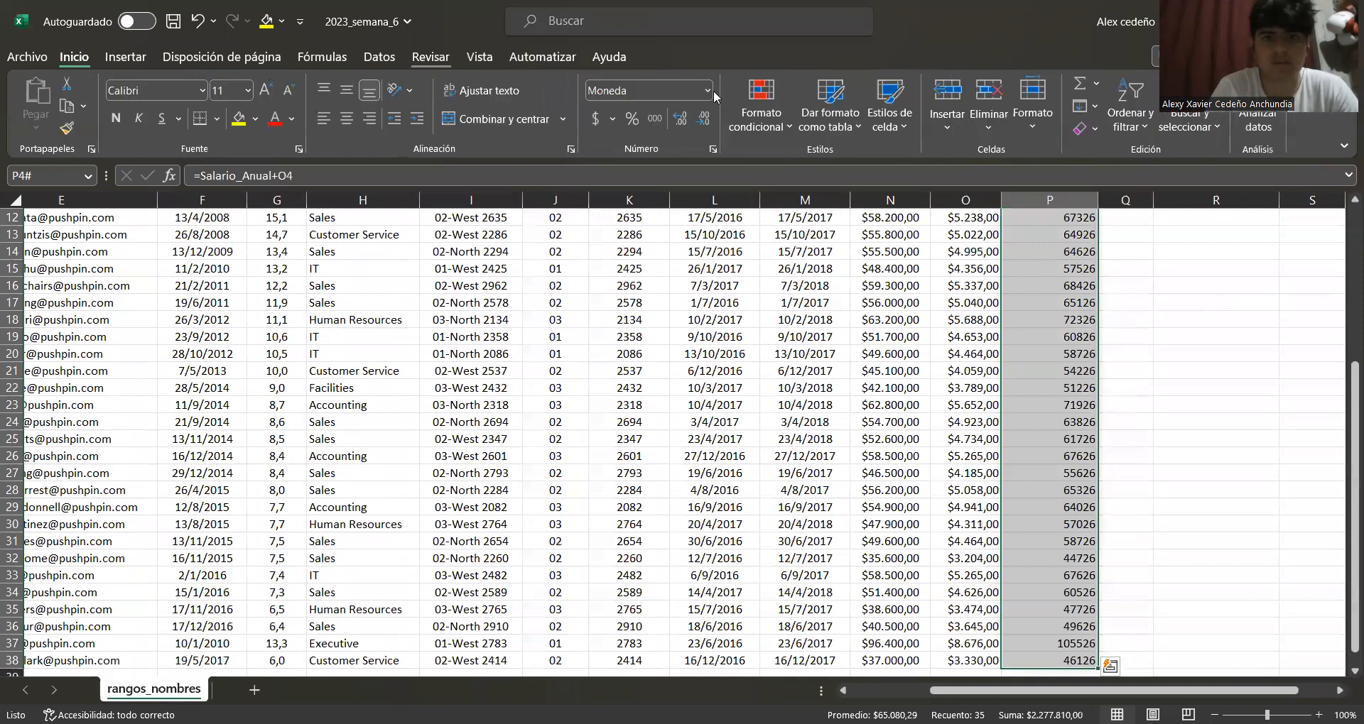
{"action": "left_click", "coordinate": [710, 91]}
{"action": "left_click", "coordinate": [664, 207]}
{"action": "scroll", "coordinate": [1125, 419], "scroll_direction": "up", "scroll_amount": 4}
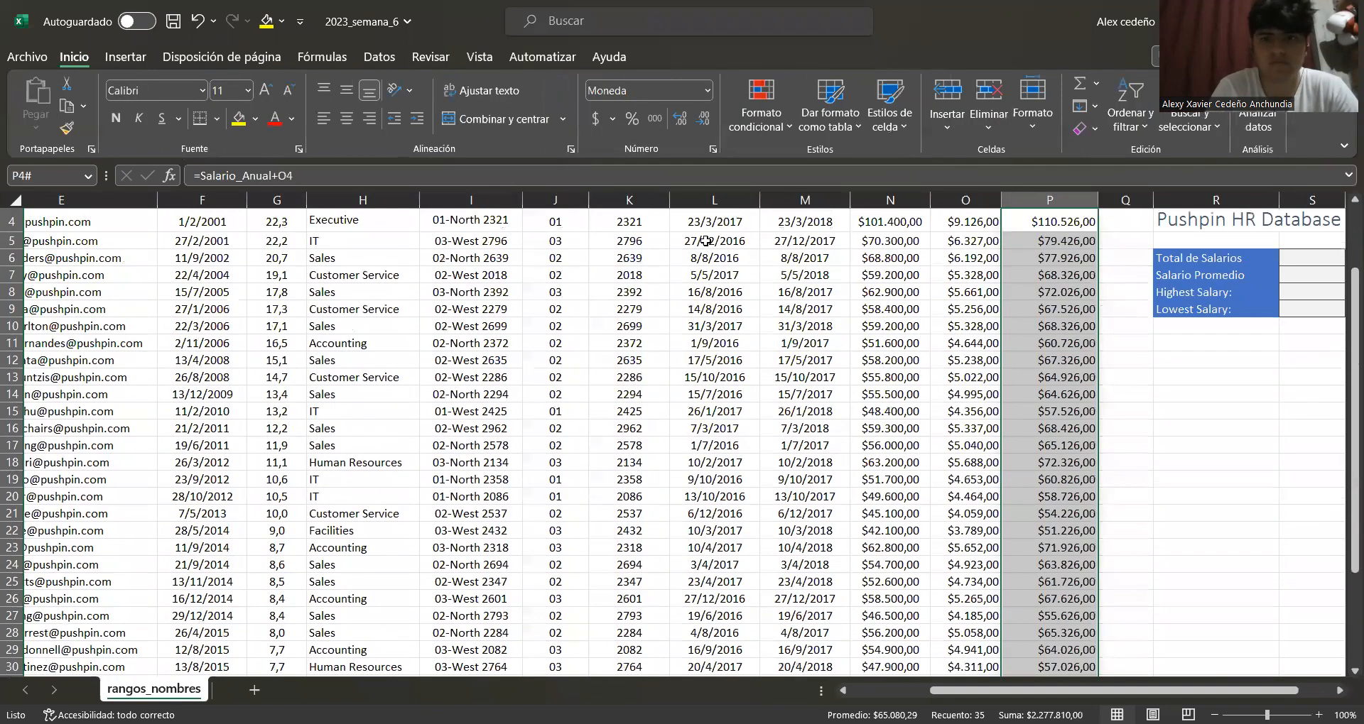
{"action": "left_click", "coordinate": [1050, 382]}
{"action": "scroll", "coordinate": [1045, 367], "scroll_direction": "down", "scroll_amount": 1}
{"action": "scroll", "coordinate": [1037, 351], "scroll_direction": "up", "scroll_amount": 1}
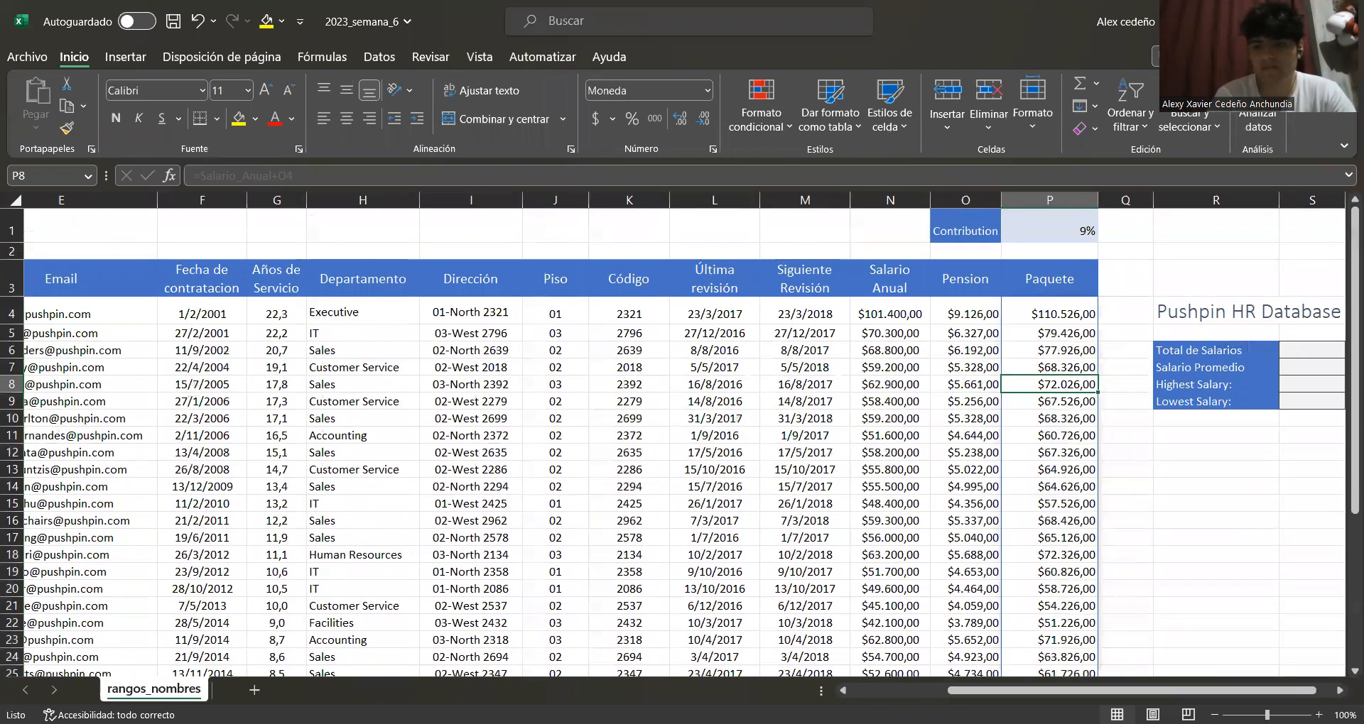
Enter =Salario_Anual in the Total de Salarios cell, then undo the entry
{"action": "left_click_drag", "start_coordinate": [1194, 694], "coordinate": [1251, 673]}
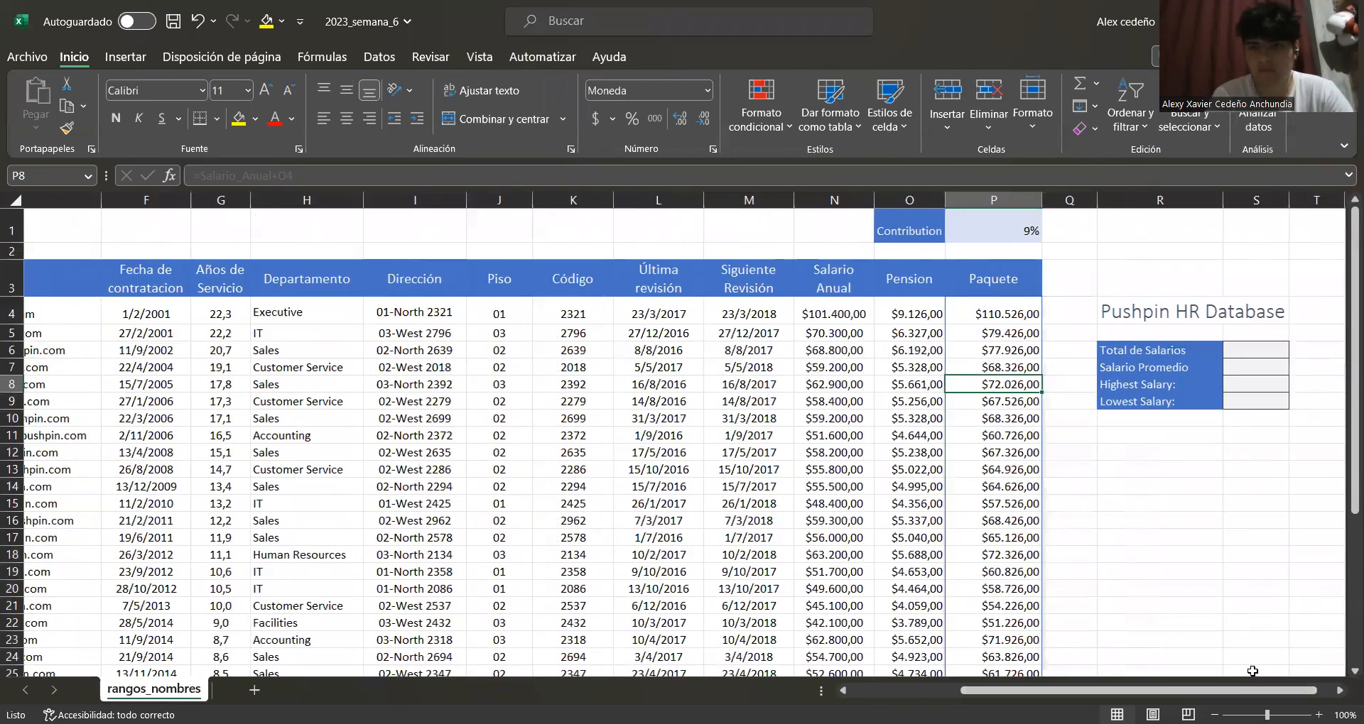
{"action": "left_click", "coordinate": [1239, 359]}
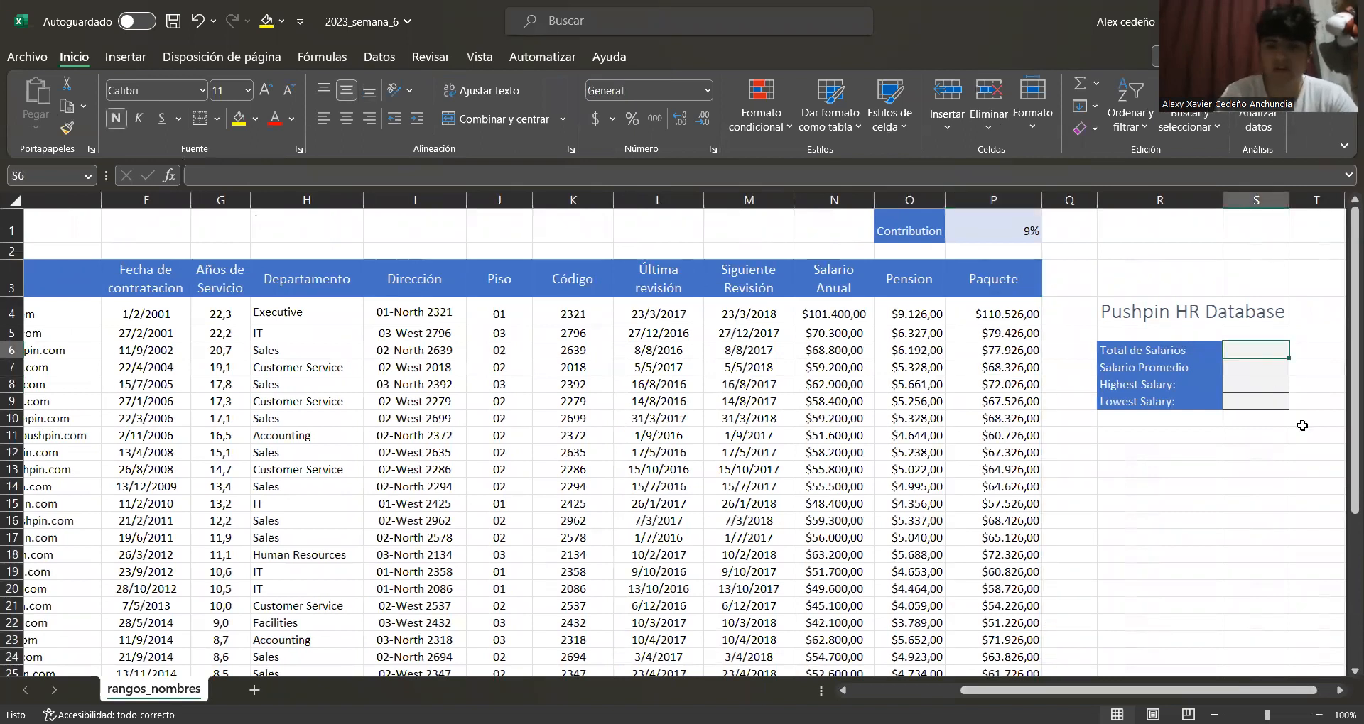
{"action": "type", "text": "="}
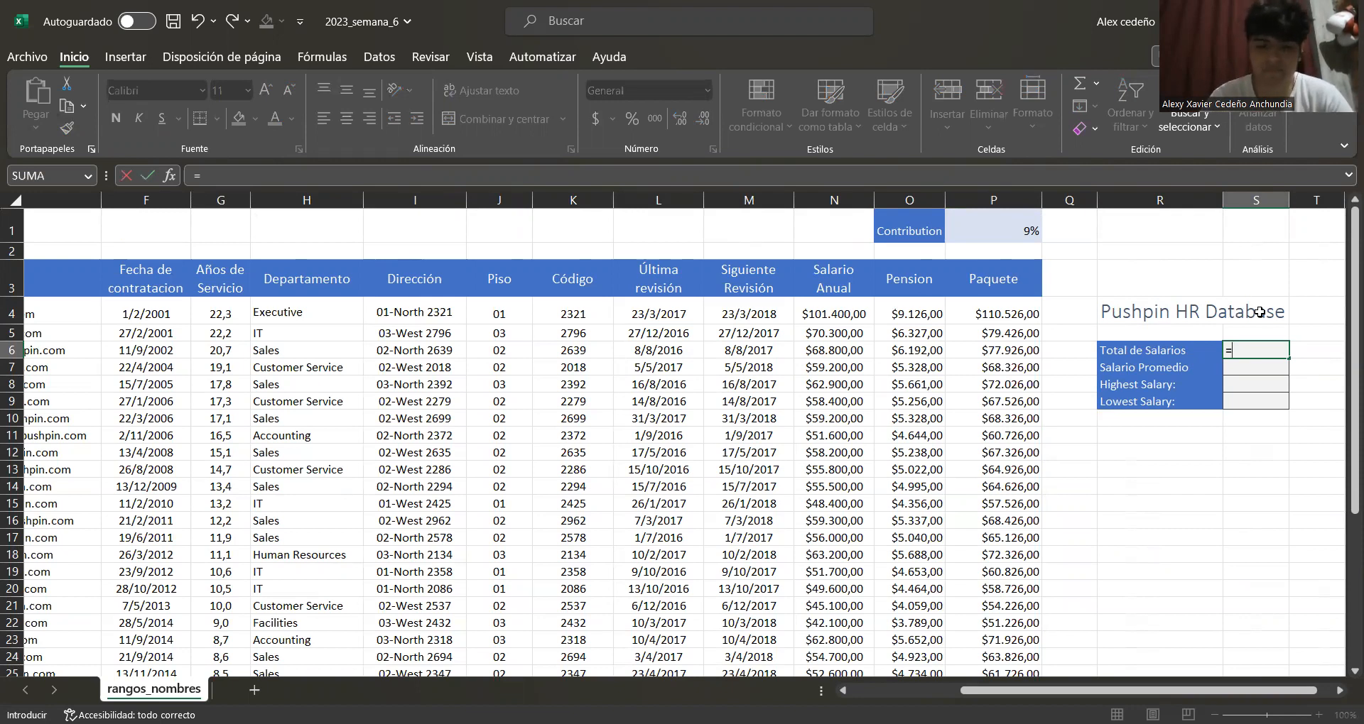
{"action": "type", "text": "sal"}
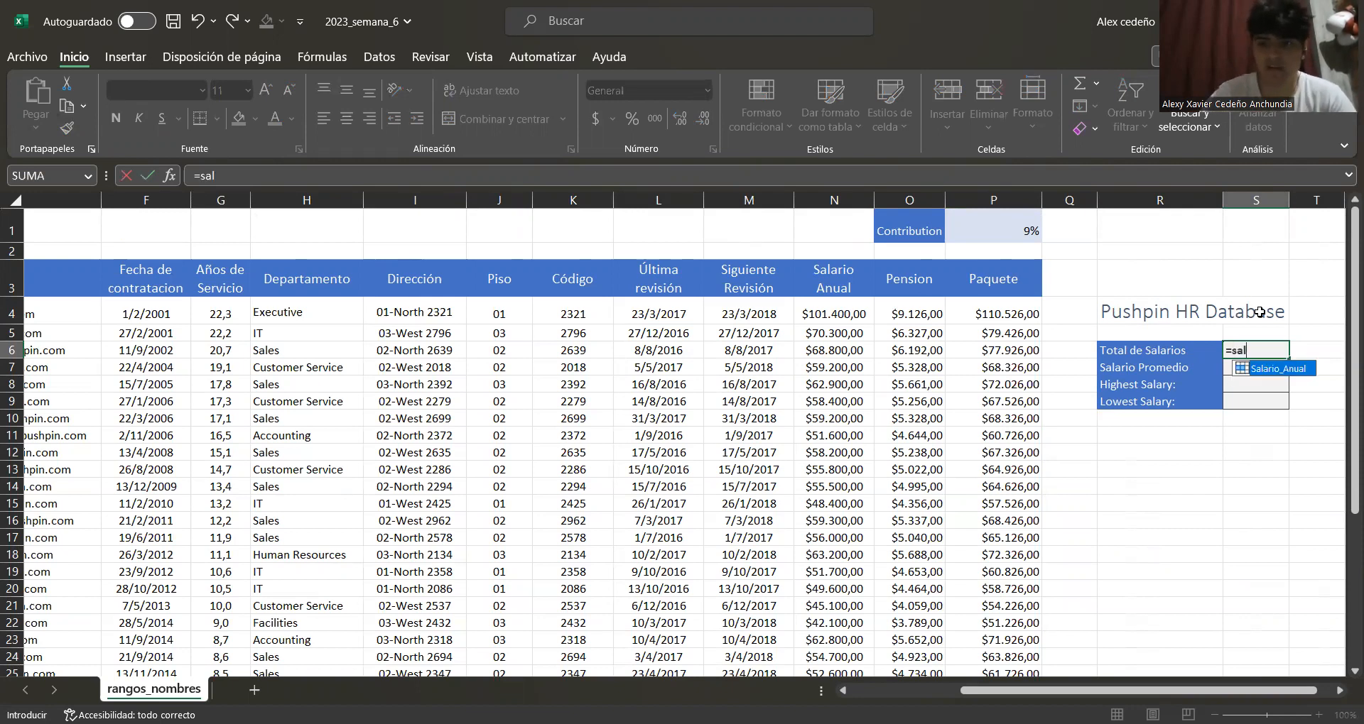
{"action": "double_click", "coordinate": [1278, 368]}
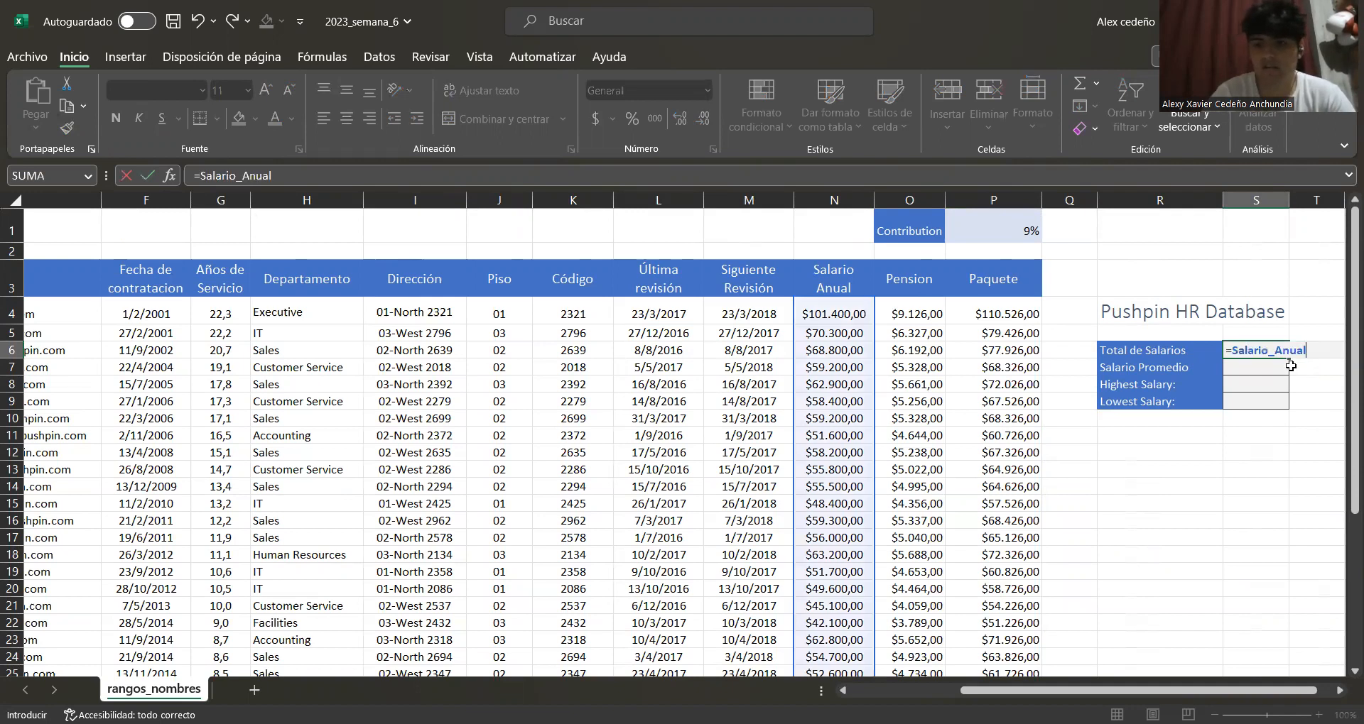
{"action": "key", "text": "Return"}
{"action": "left_click", "coordinate": [1173, 458]}
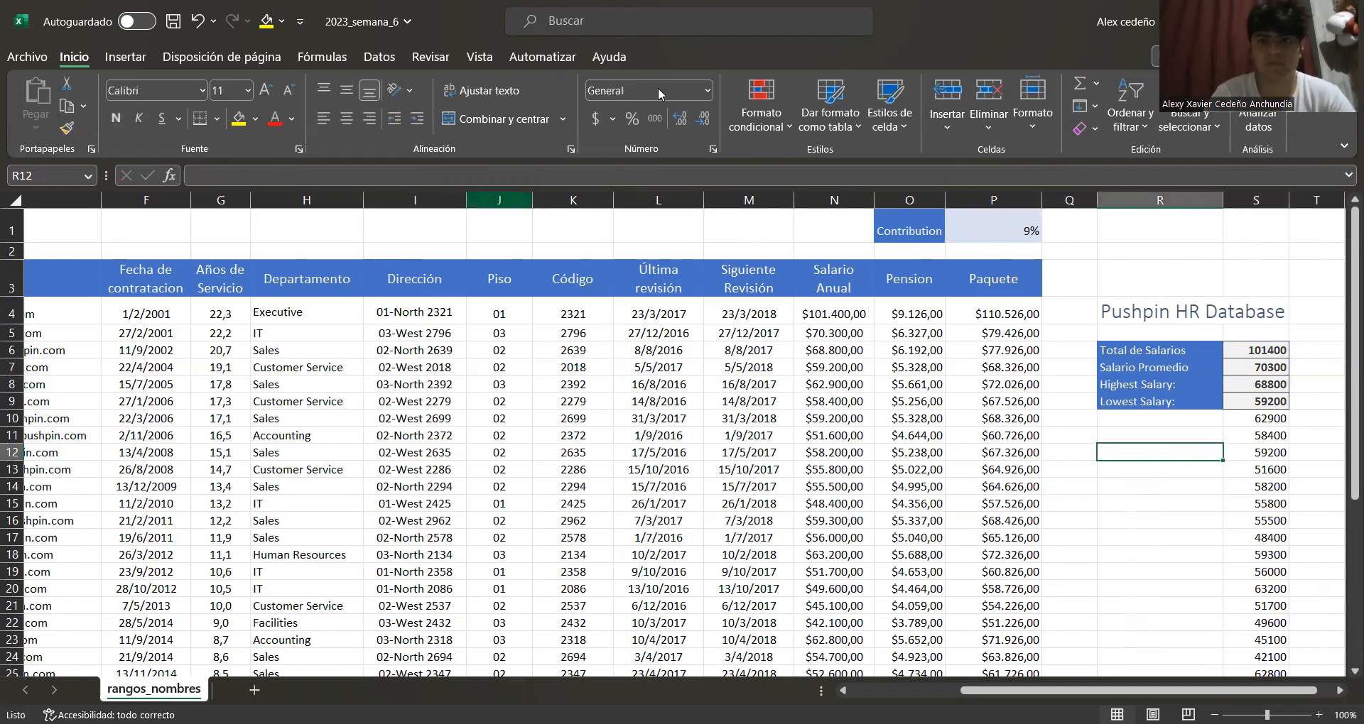
{"action": "key", "text": "ctrl+z"}
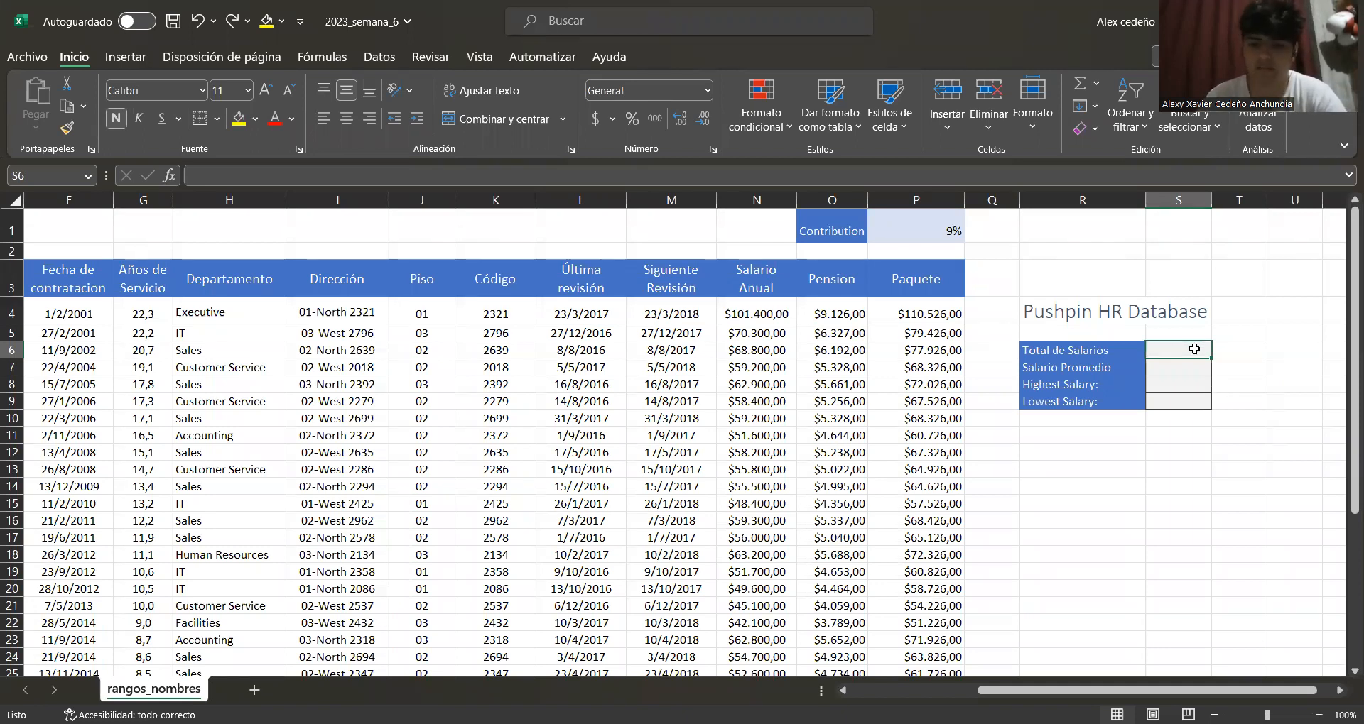
Compute the Total de Salarios as SUMA of the Salario_Anual named range
{"action": "type", "text": "="}
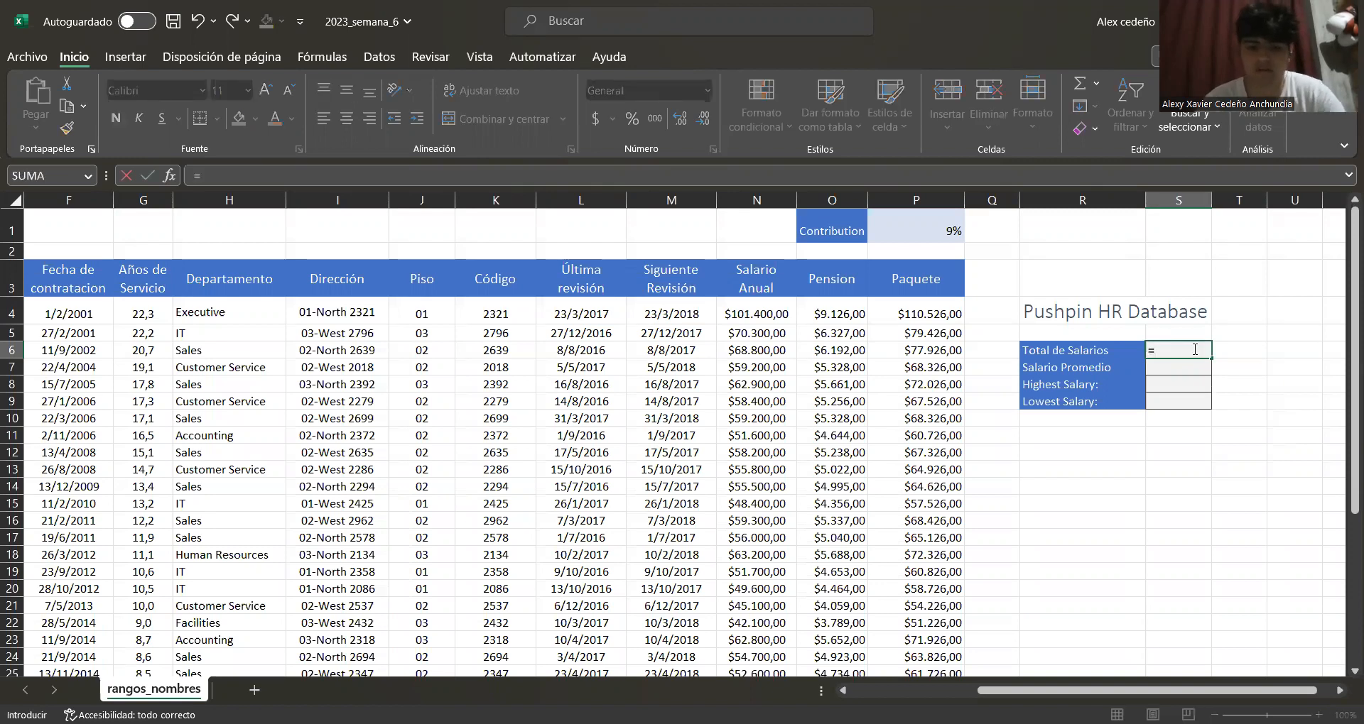
{"action": "type", "text": "suma"}
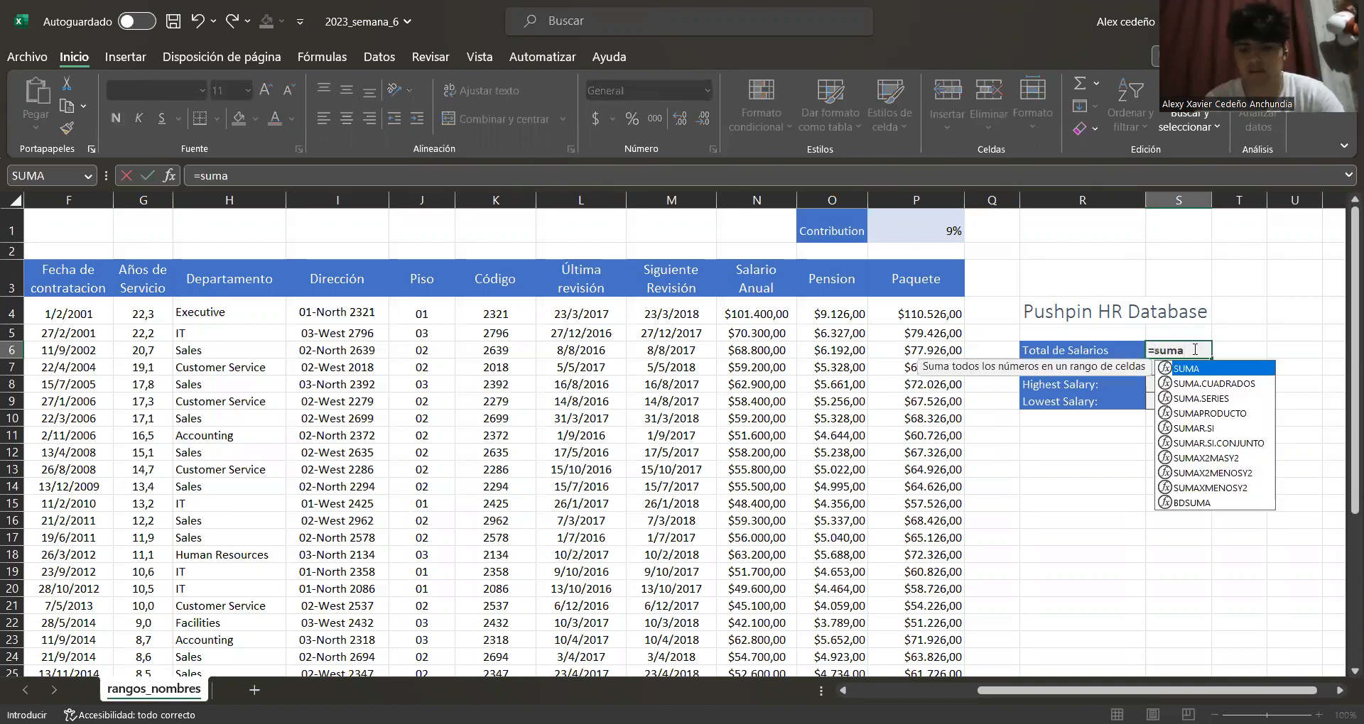
{"action": "type", "text": "8"}
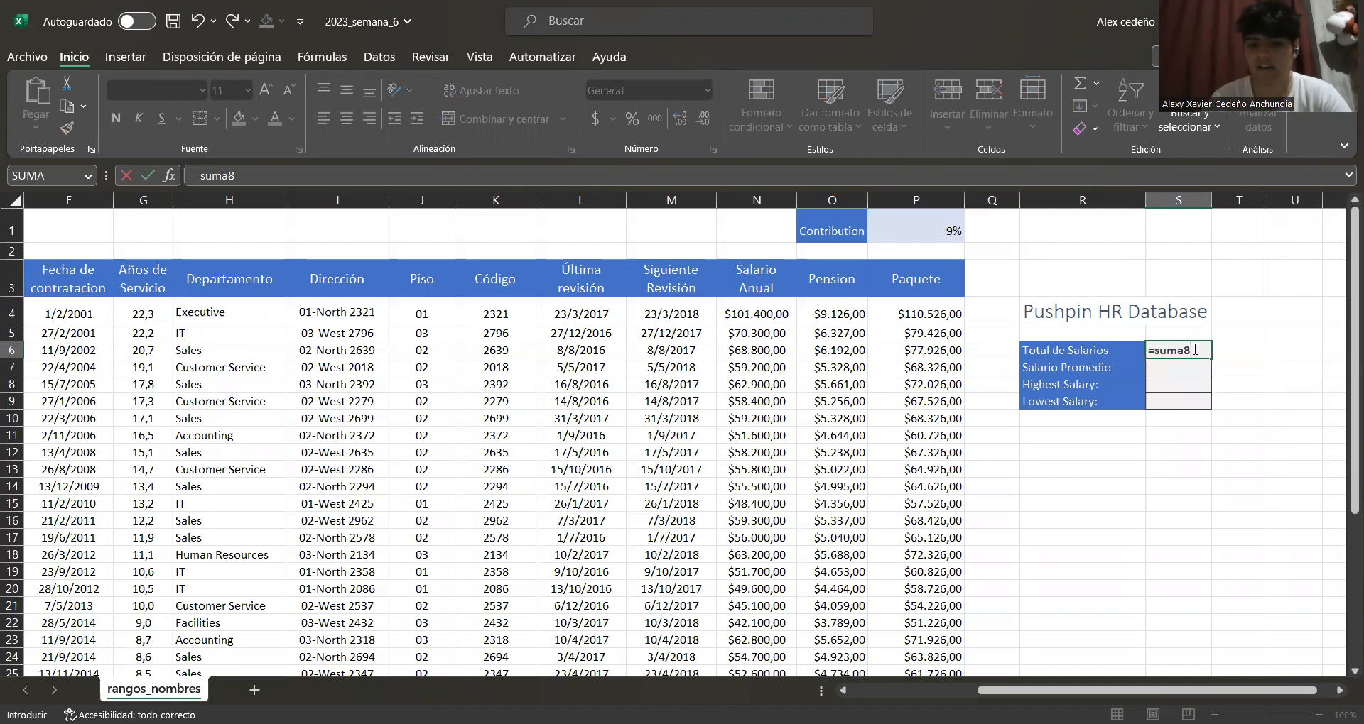
{"action": "key", "text": "BackSpace"}
{"action": "type", "text": "("}
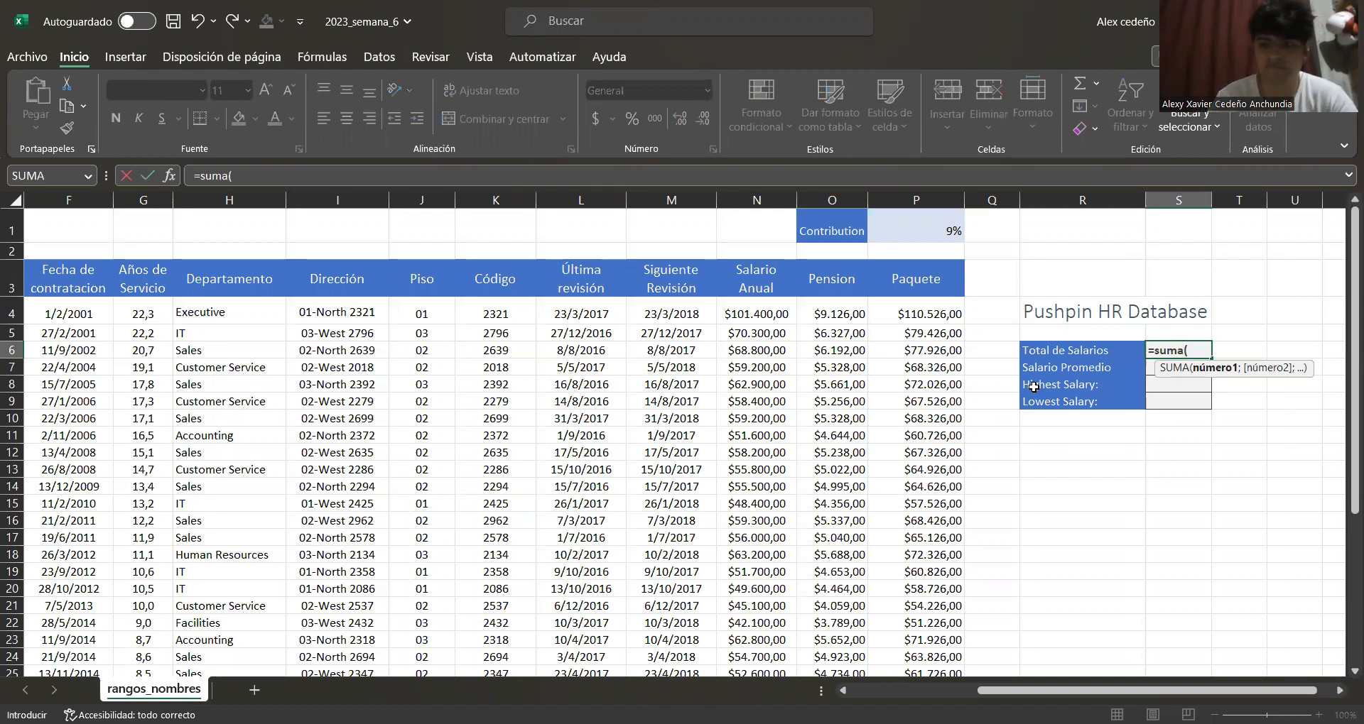
{"action": "type", "text": "sa"}
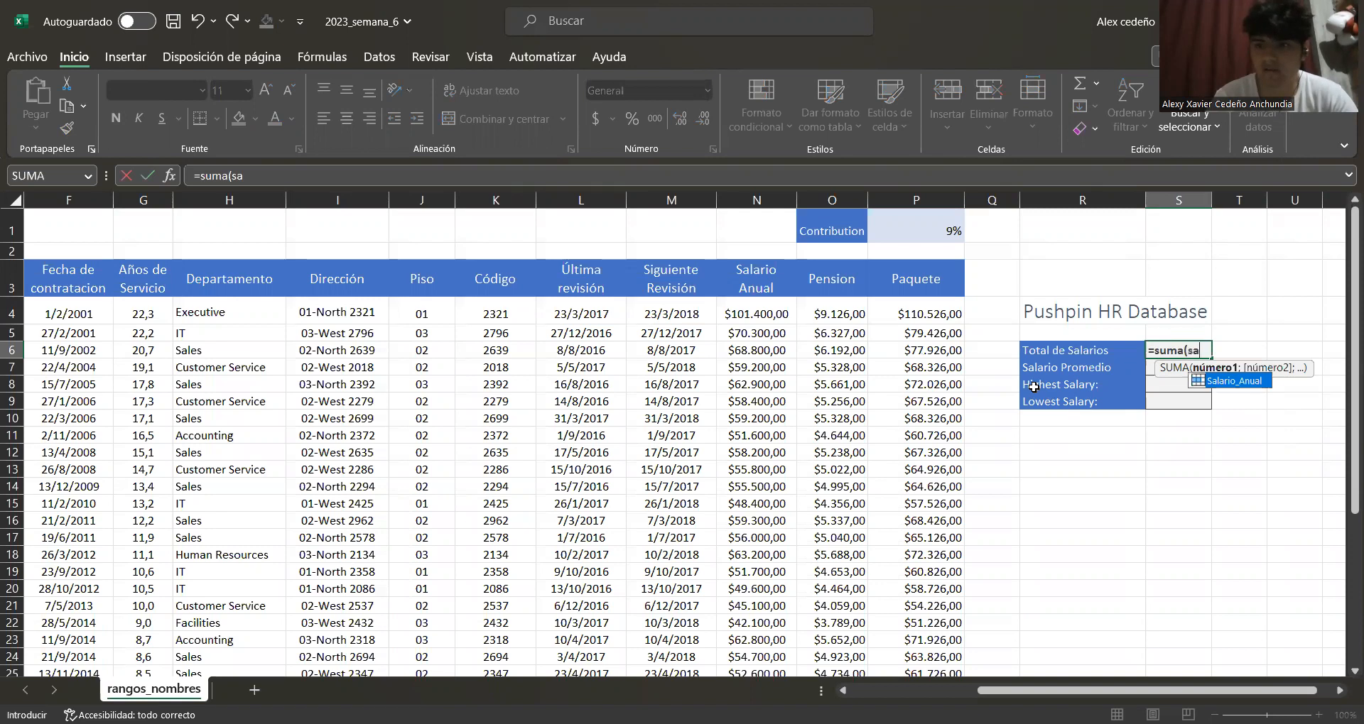
{"action": "double_click", "coordinate": [1209, 382]}
{"action": "type", "text": ")"}
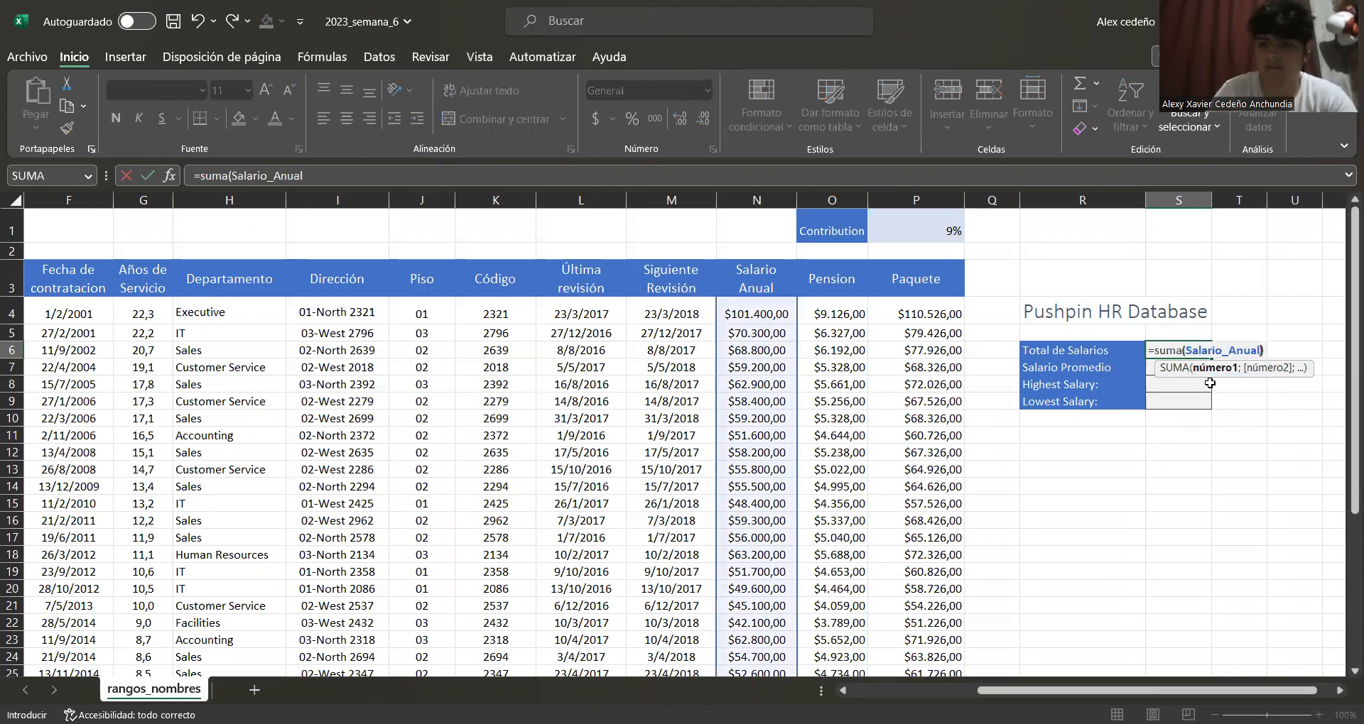
{"action": "key", "text": "Return"}
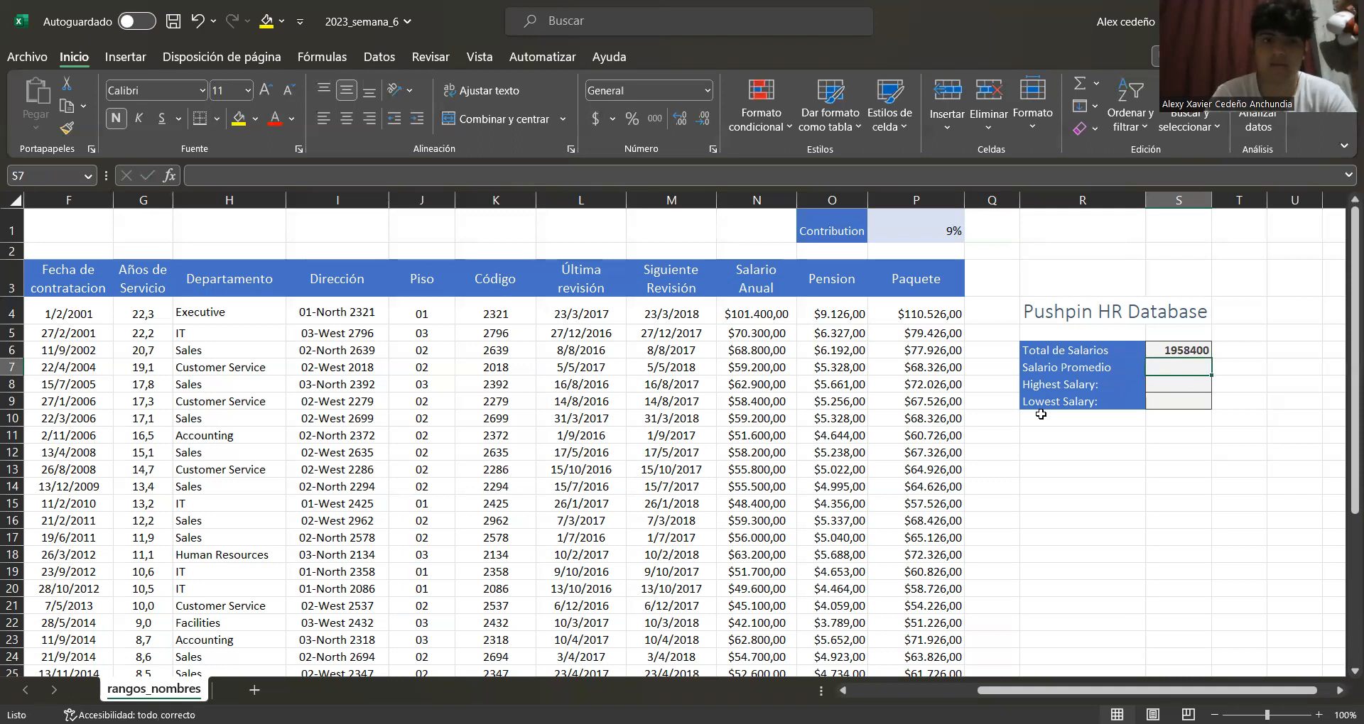
Browse the list of defined names in the name box
{"action": "left_click_drag", "start_coordinate": [1216, 692], "coordinate": [1089, 692]}
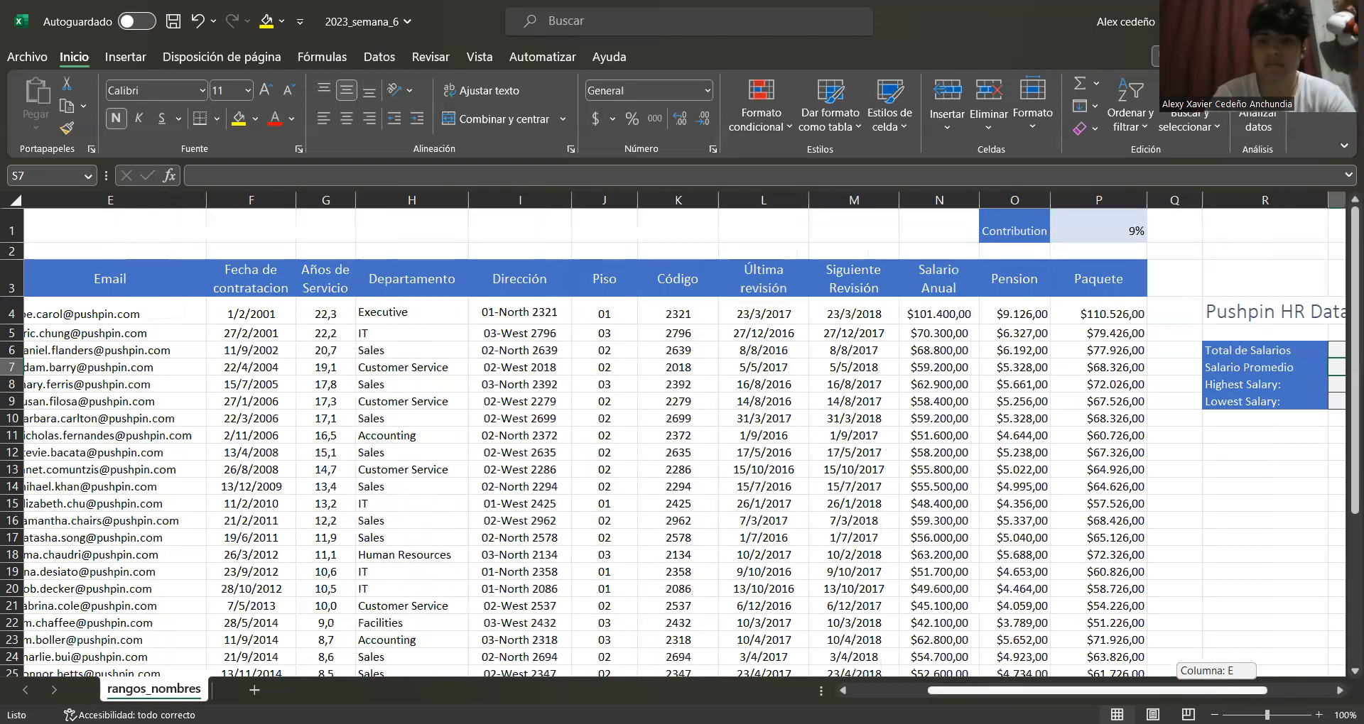
{"action": "left_click", "coordinate": [84, 183]}
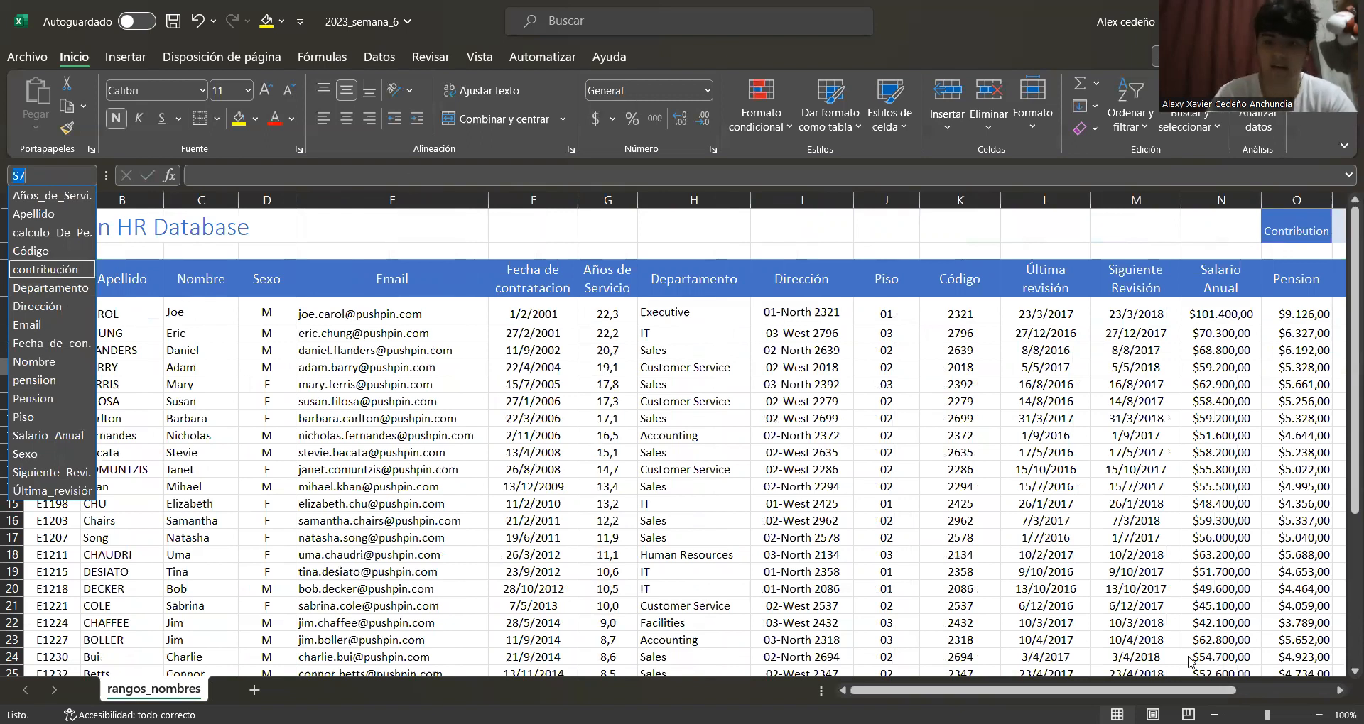
{"action": "left_click", "coordinate": [1208, 701]}
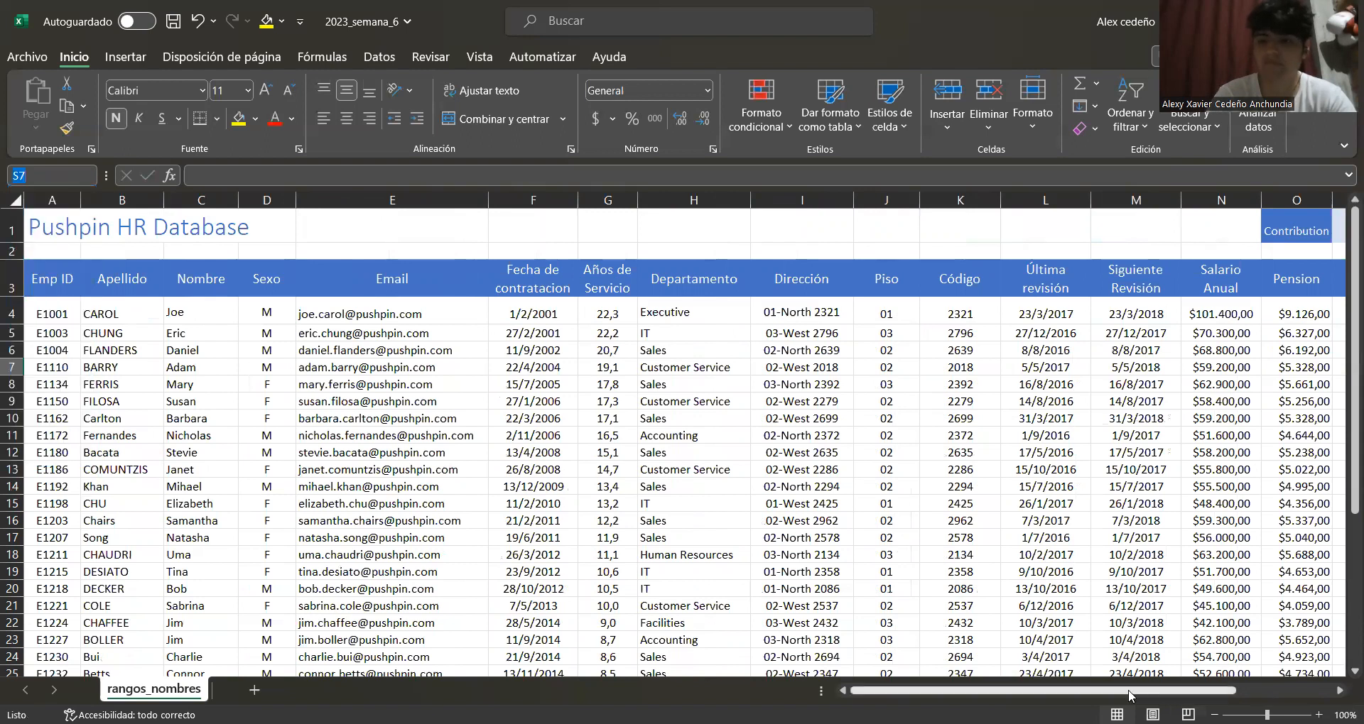
{"action": "left_click_drag", "start_coordinate": [1202, 691], "coordinate": [1308, 654]}
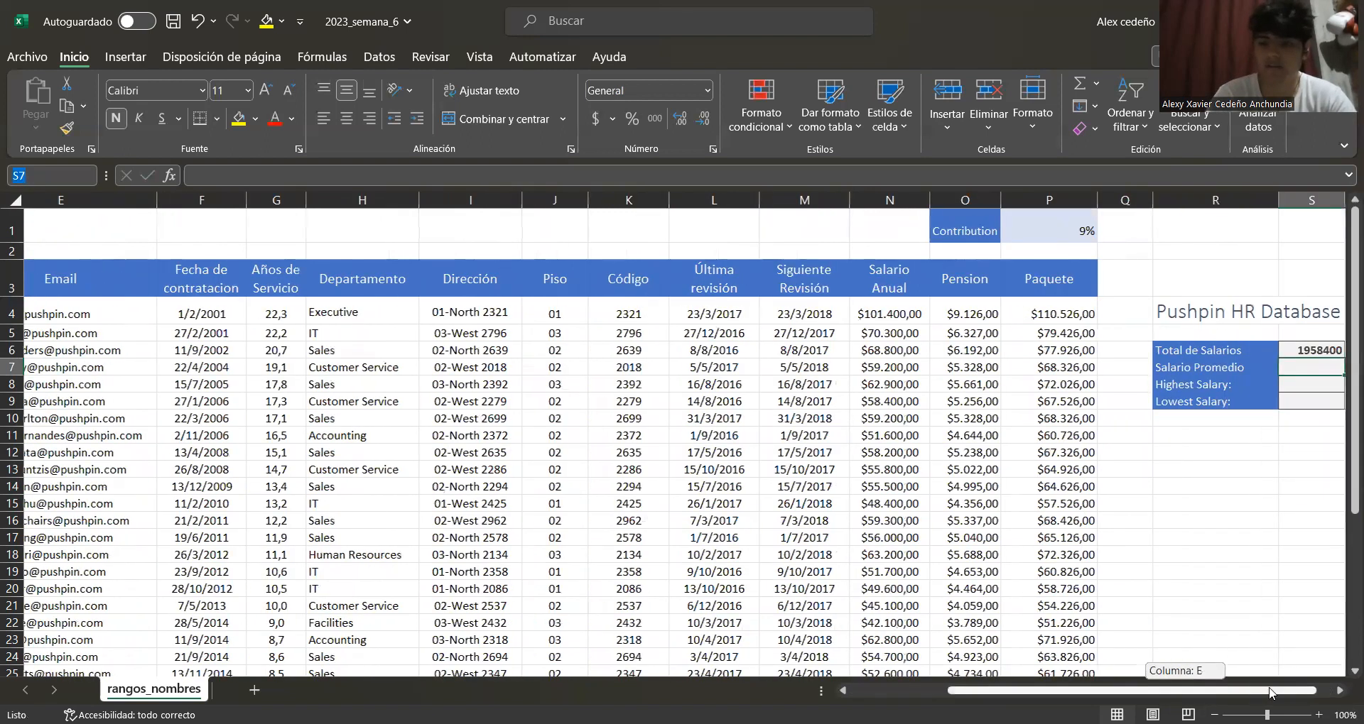
{"action": "left_click", "coordinate": [1263, 369]}
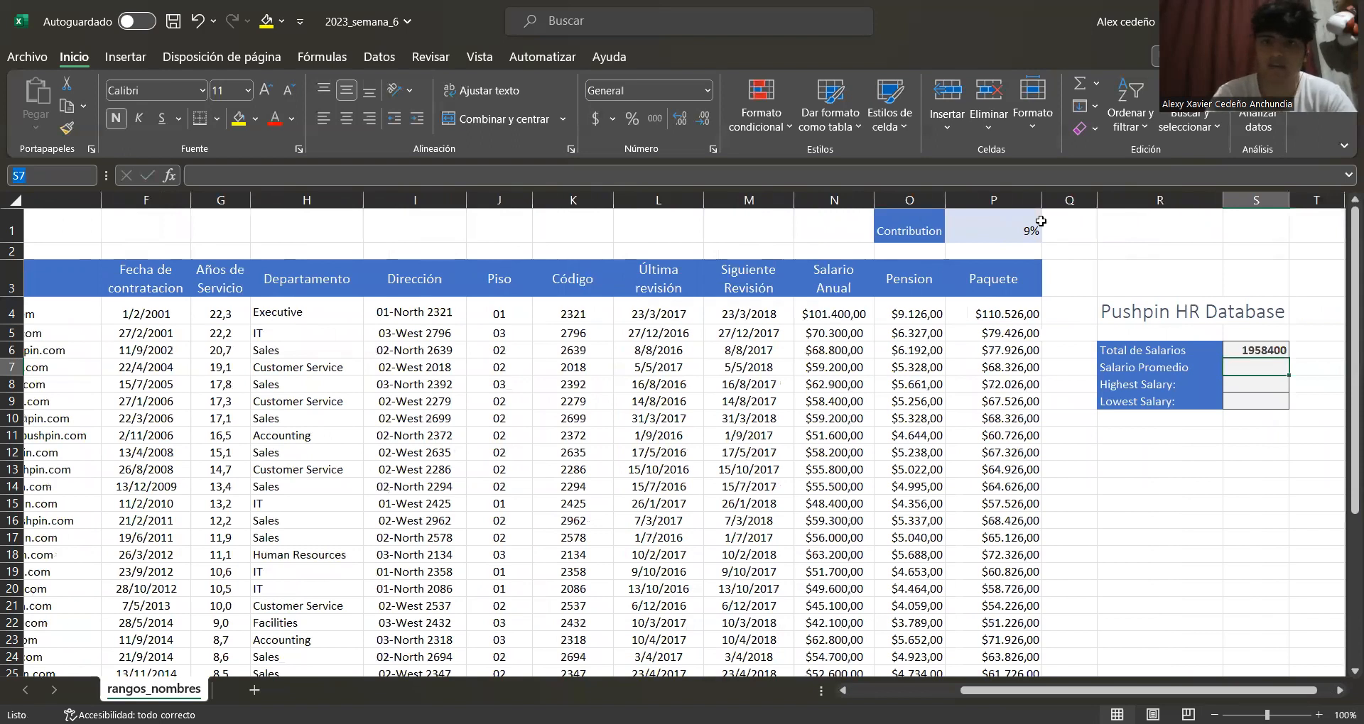
{"action": "key", "text": "alt+Tab"}
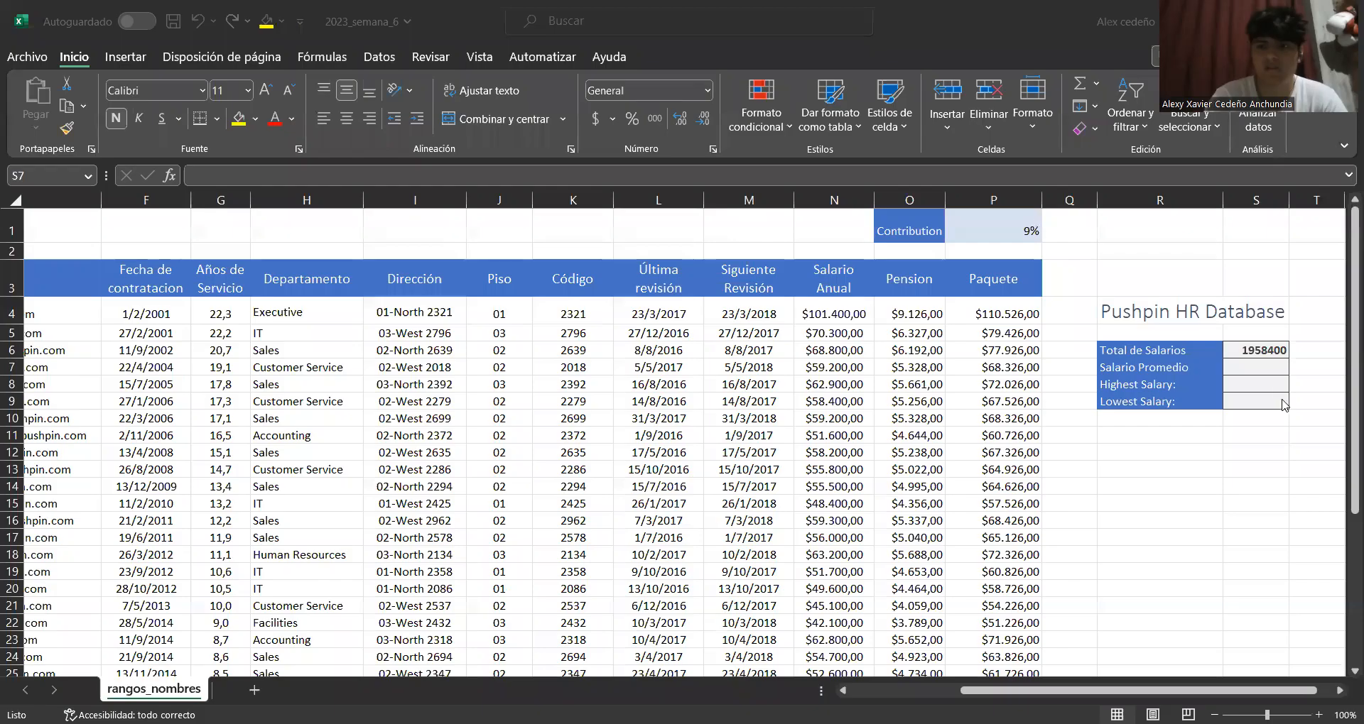
{"action": "left_click", "coordinate": [1263, 375]}
{"action": "left_click_drag", "start_coordinate": [1178, 691], "coordinate": [1190, 690]}
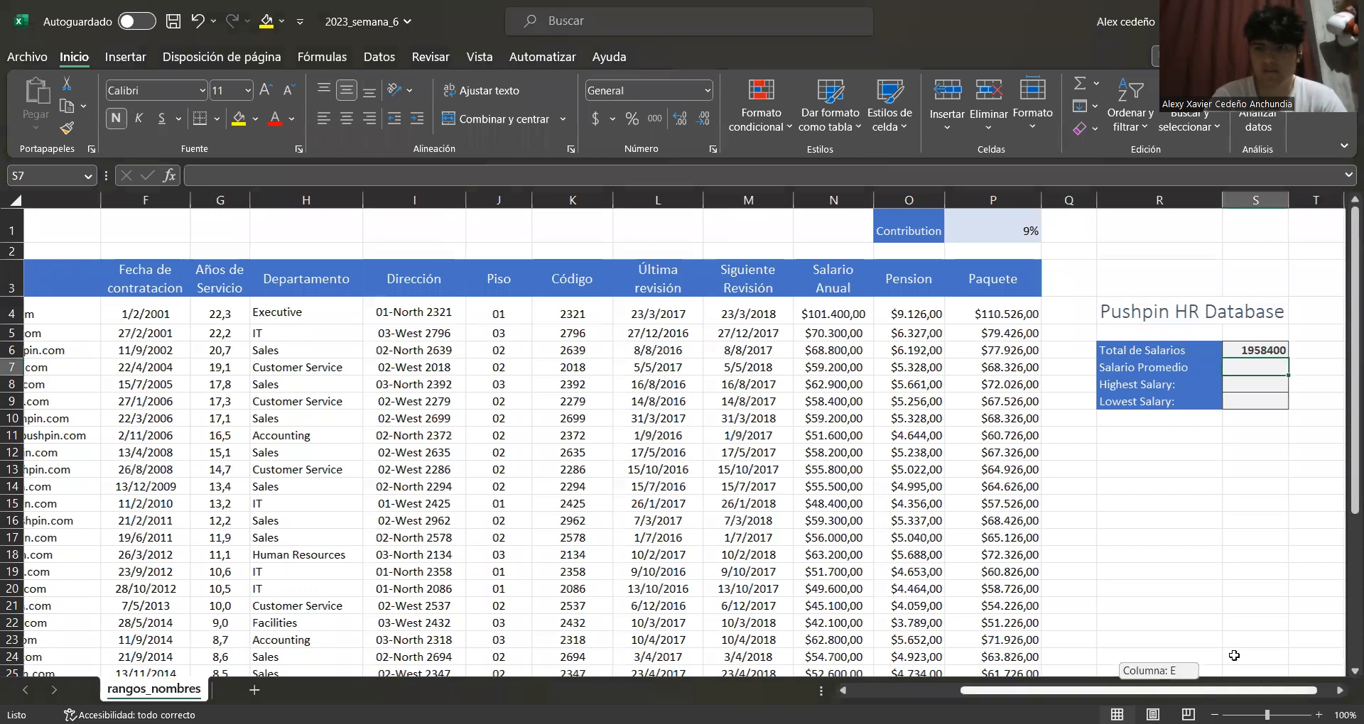
{"action": "left_click_drag", "start_coordinate": [1232, 205], "coordinate": [1269, 205]}
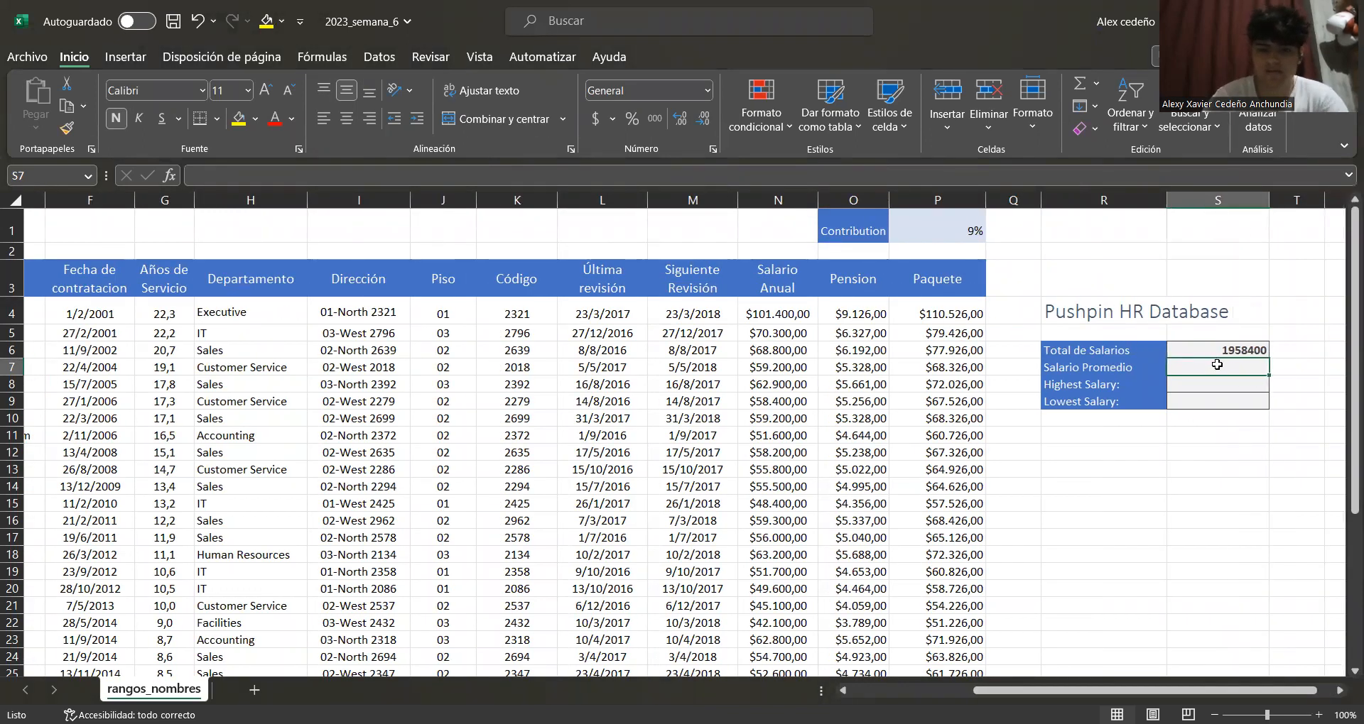
Start a PROMEDIO formula over the Salario_Anual range in the Salario Promedio cell
{"action": "type", "text": "="}
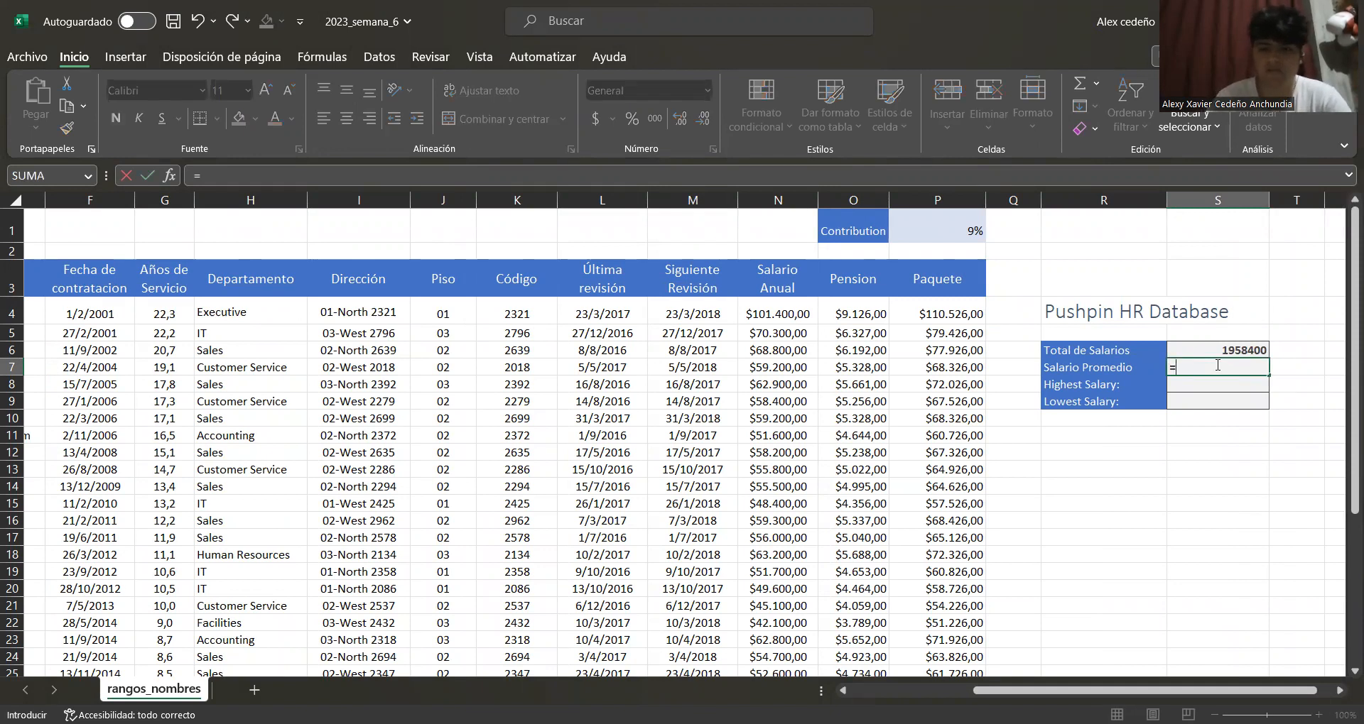
{"action": "type", "text": "Prom"}
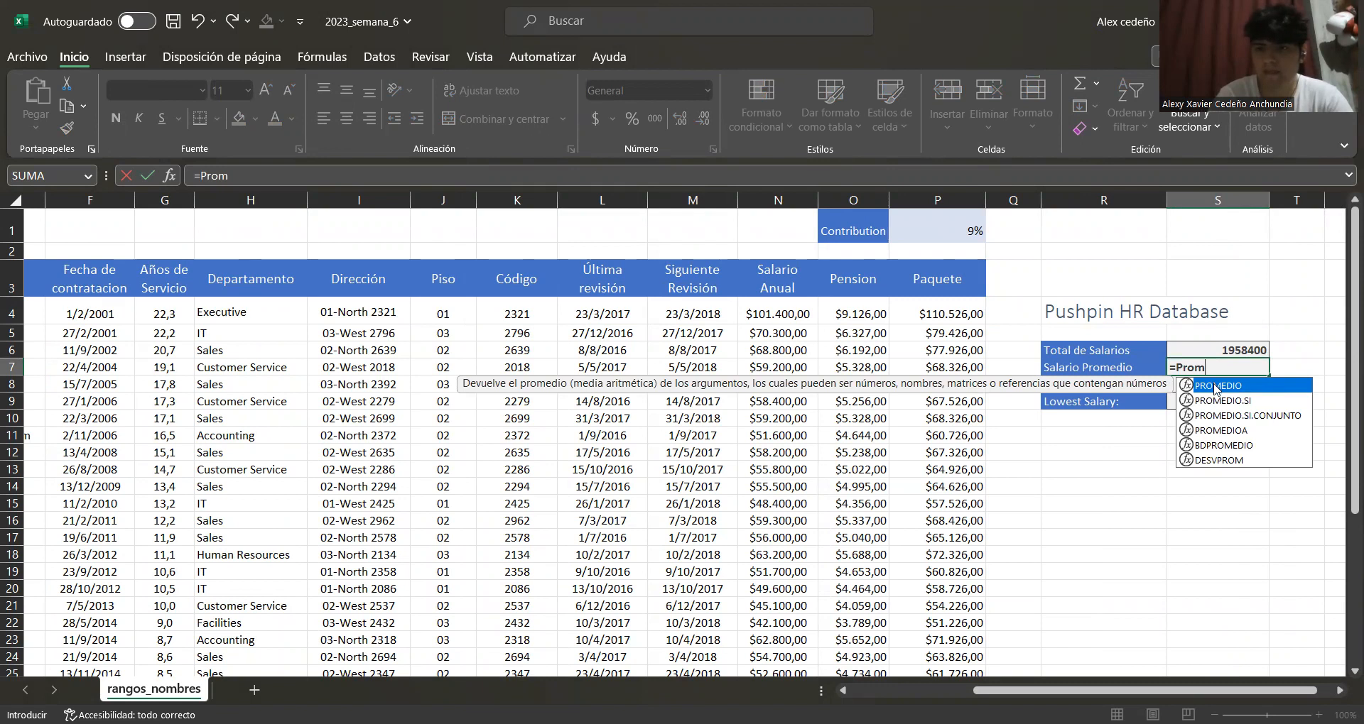
{"action": "double_click", "coordinate": [1215, 389]}
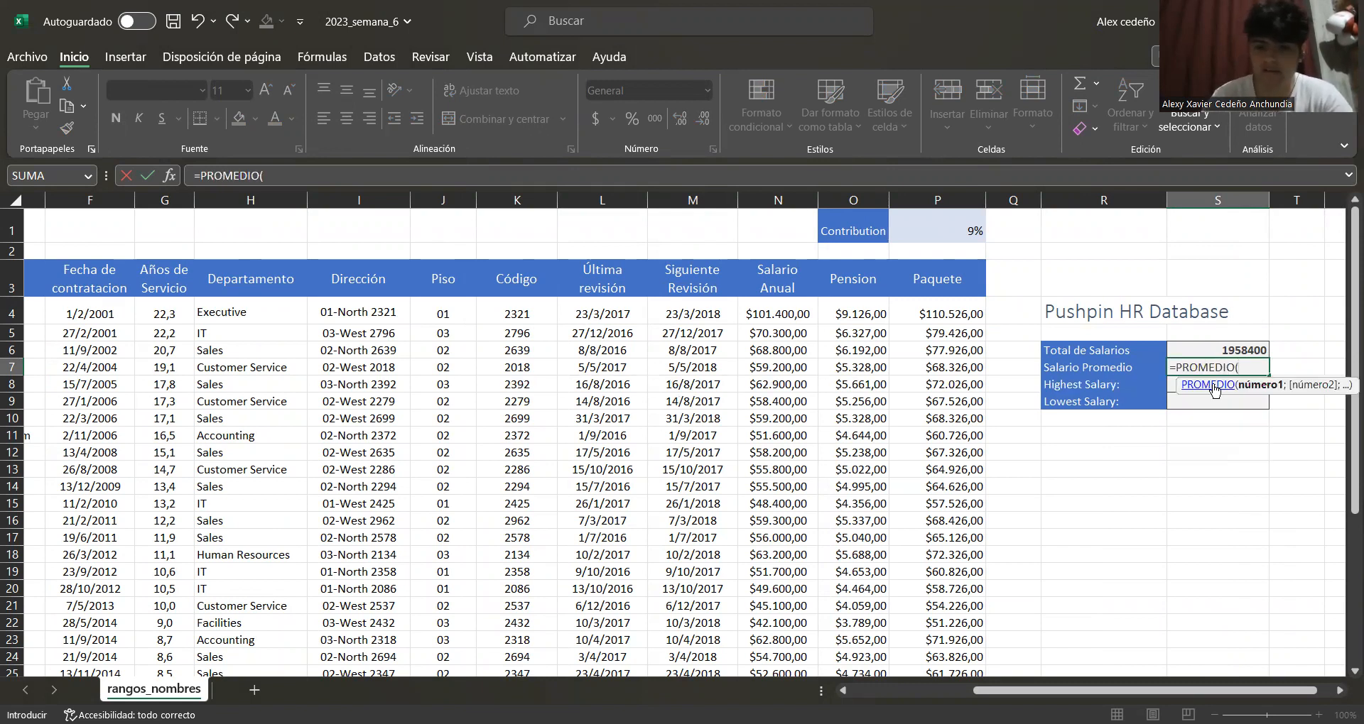
{"action": "key", "text": "BackSpace"}
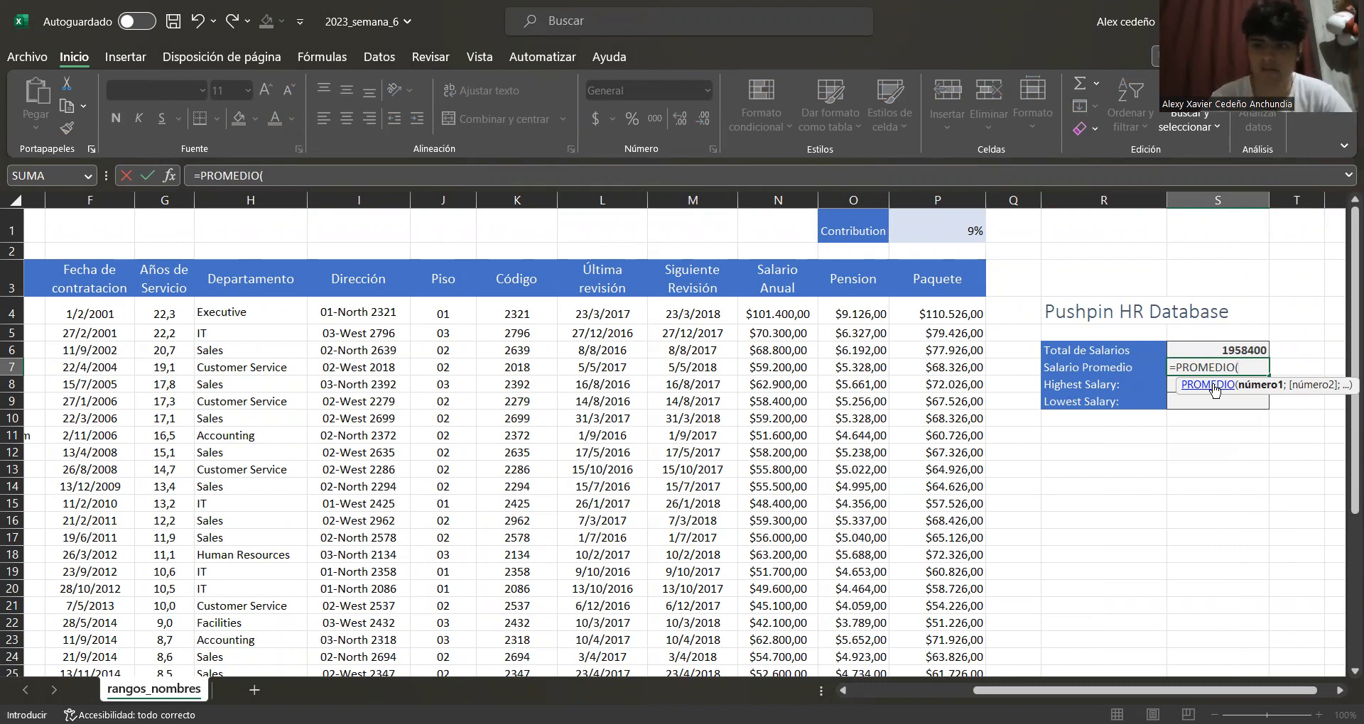
{"action": "type", "text": "sa"}
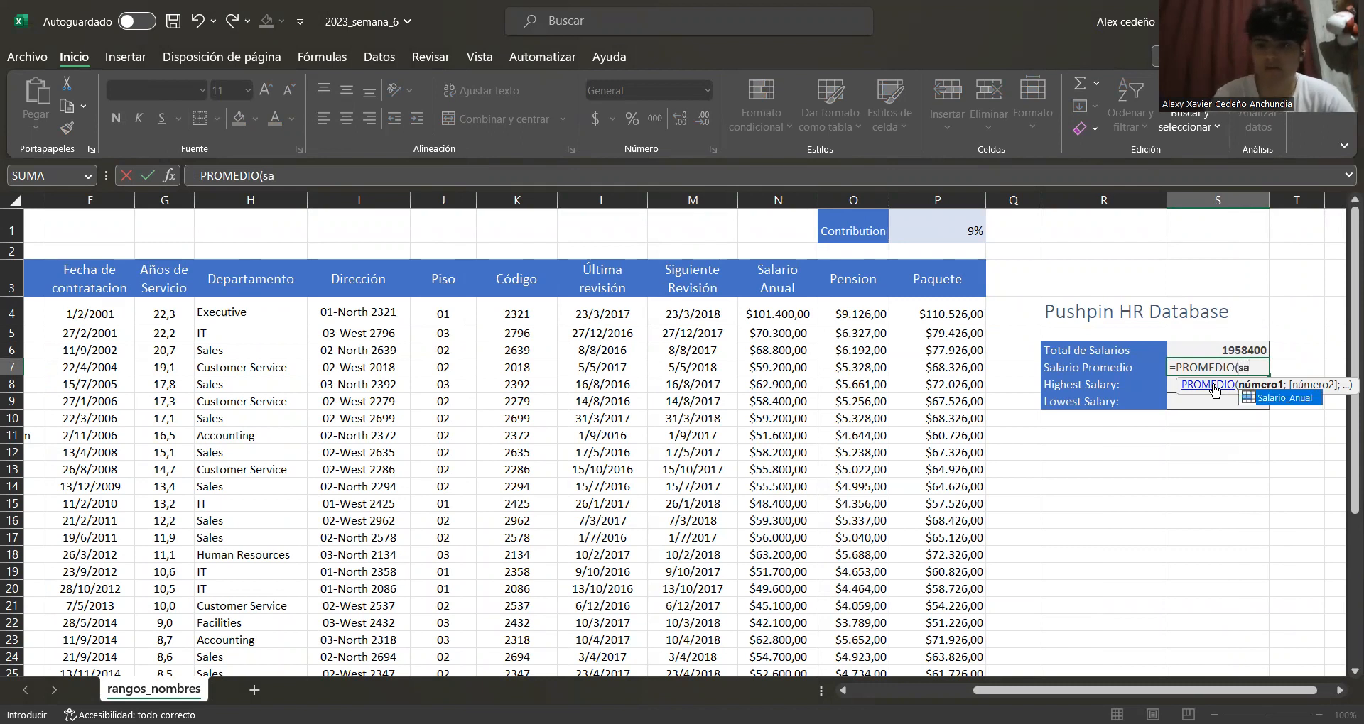
{"action": "double_click", "coordinate": [1284, 399]}
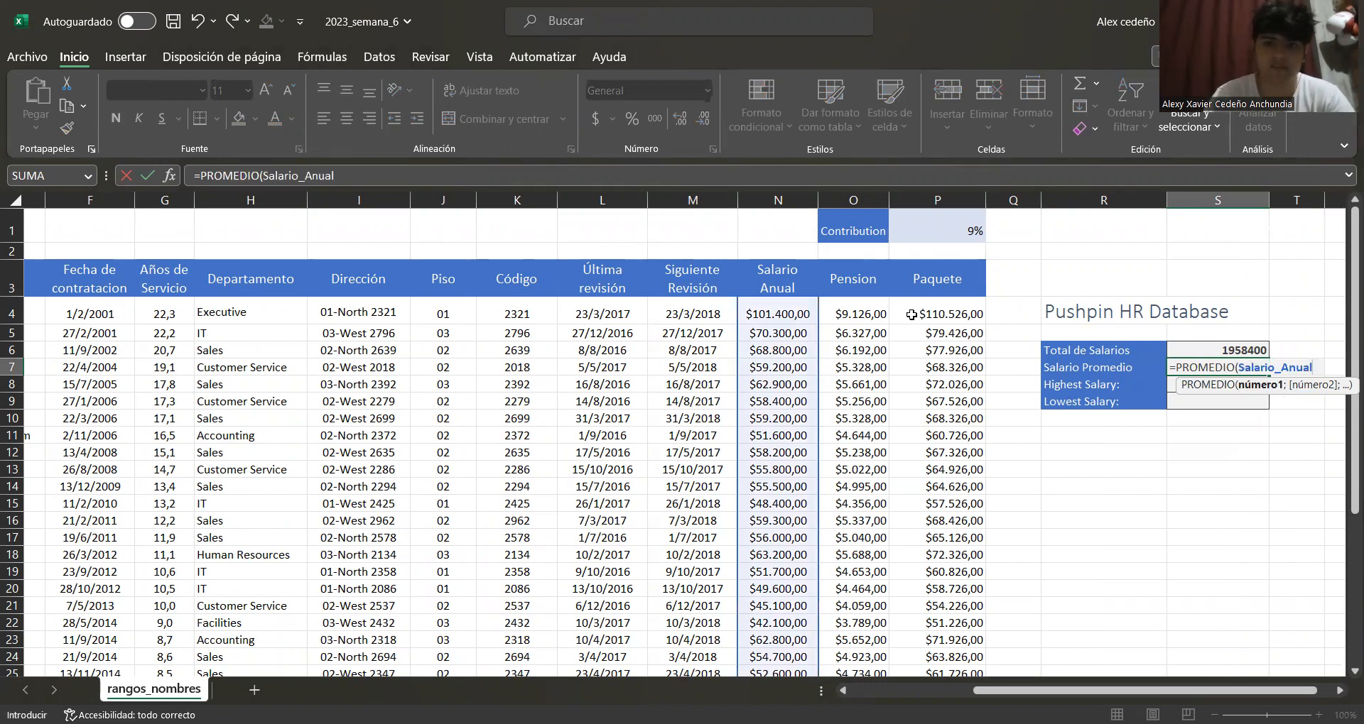
Scroll through the Salario_Anual column to check the range it covers
{"action": "scroll", "coordinate": [767, 320], "scroll_direction": "down", "scroll_amount": 7}
{"action": "scroll", "coordinate": [785, 327], "scroll_direction": "up", "scroll_amount": 7}
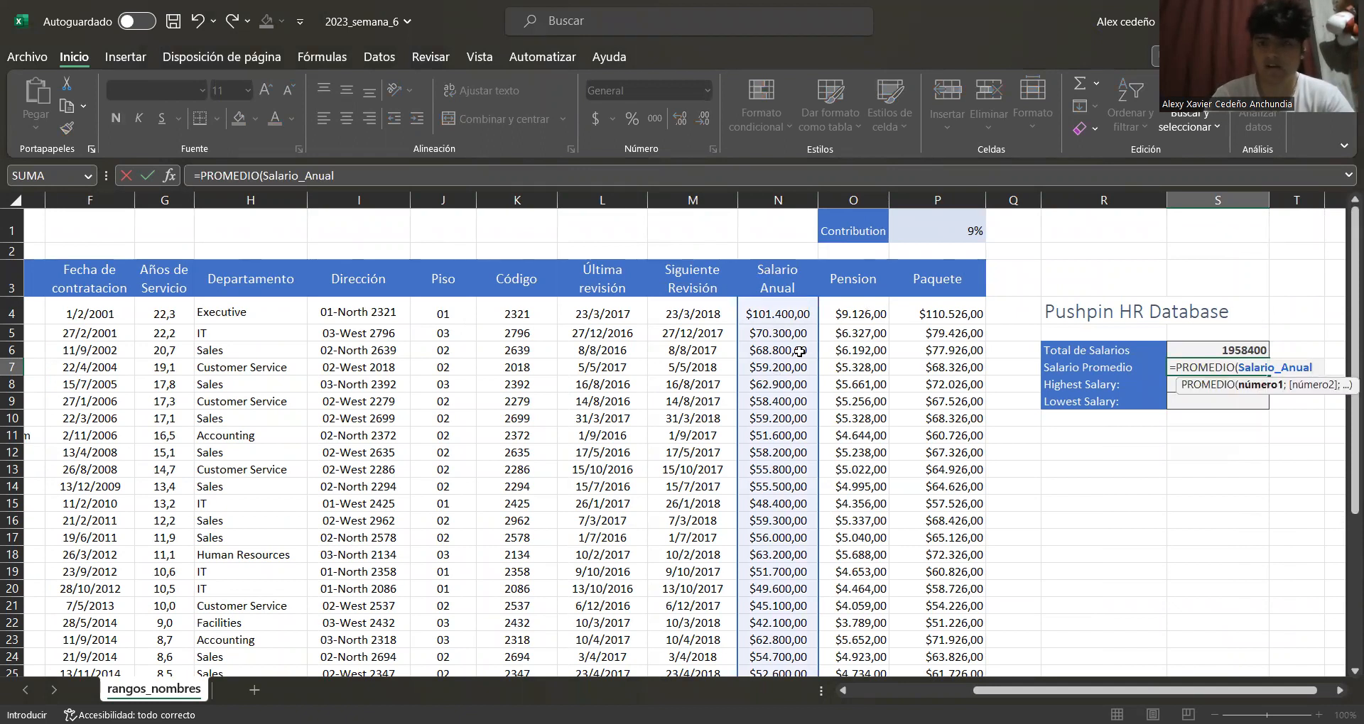
{"action": "scroll", "coordinate": [782, 355], "scroll_direction": "down", "scroll_amount": 2}
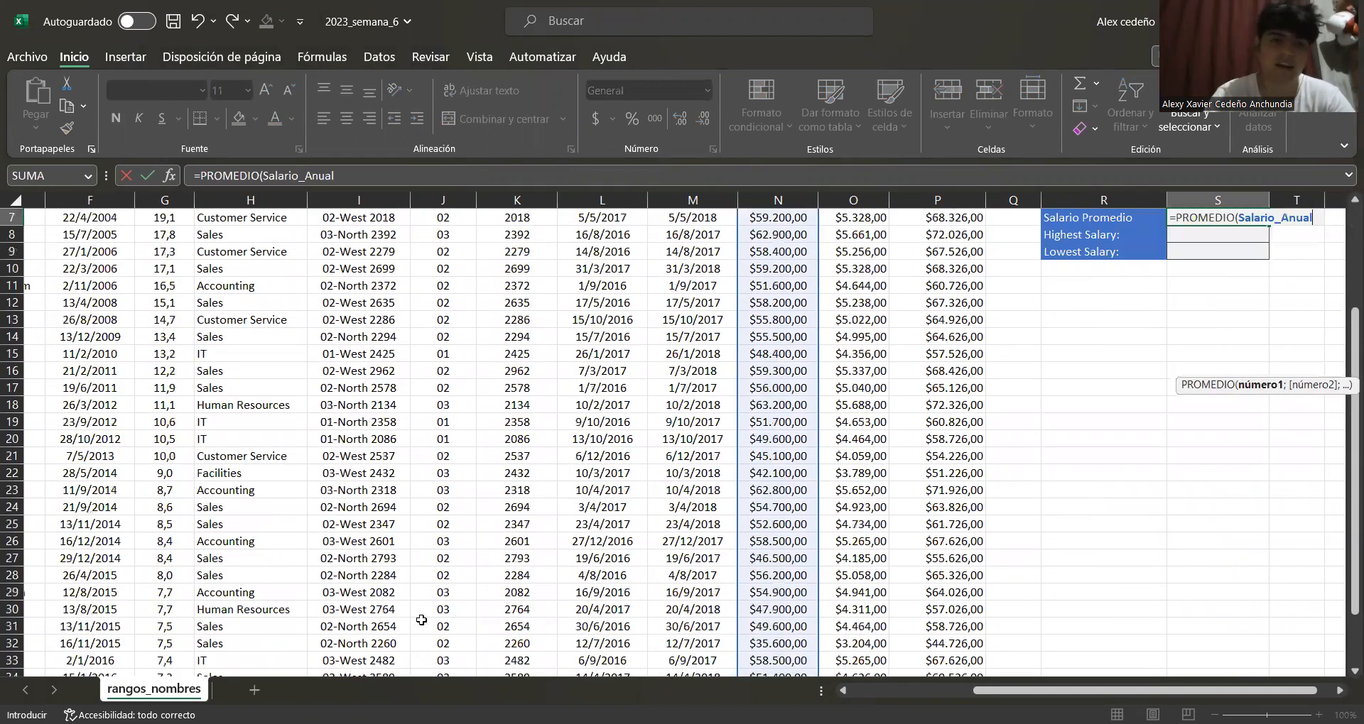
{"action": "scroll", "coordinate": [422, 620], "scroll_direction": "up", "scroll_amount": 2}
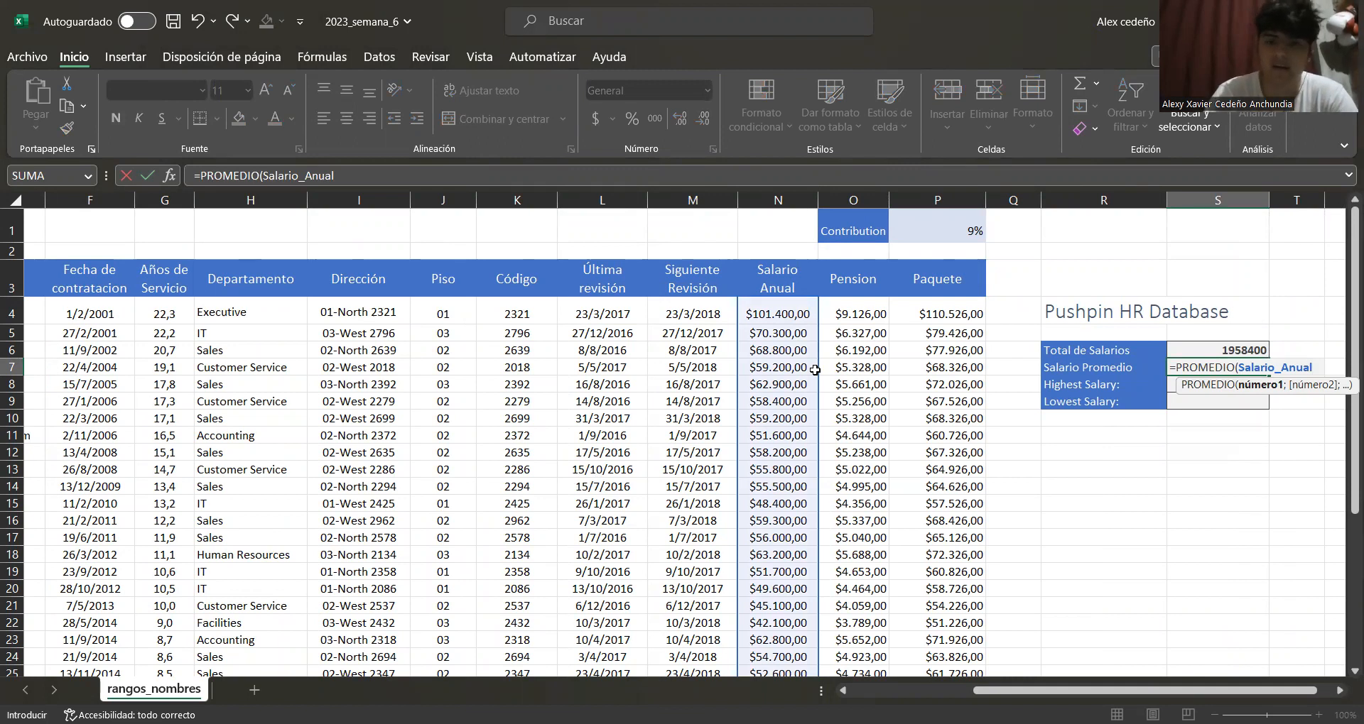
{"action": "scroll", "coordinate": [774, 352], "scroll_direction": "down", "scroll_amount": 1}
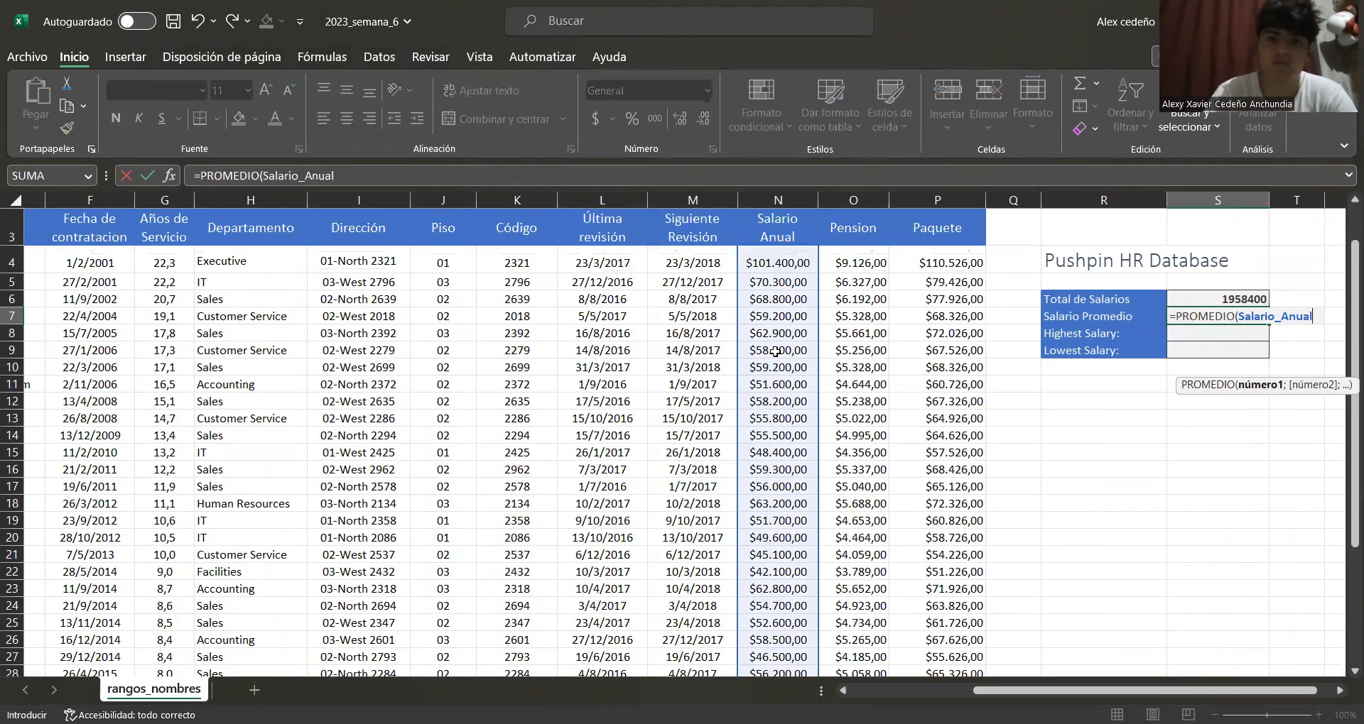
{"action": "scroll", "coordinate": [774, 351], "scroll_direction": "down", "scroll_amount": 6}
{"action": "scroll", "coordinate": [728, 446], "scroll_direction": "up", "scroll_amount": 4}
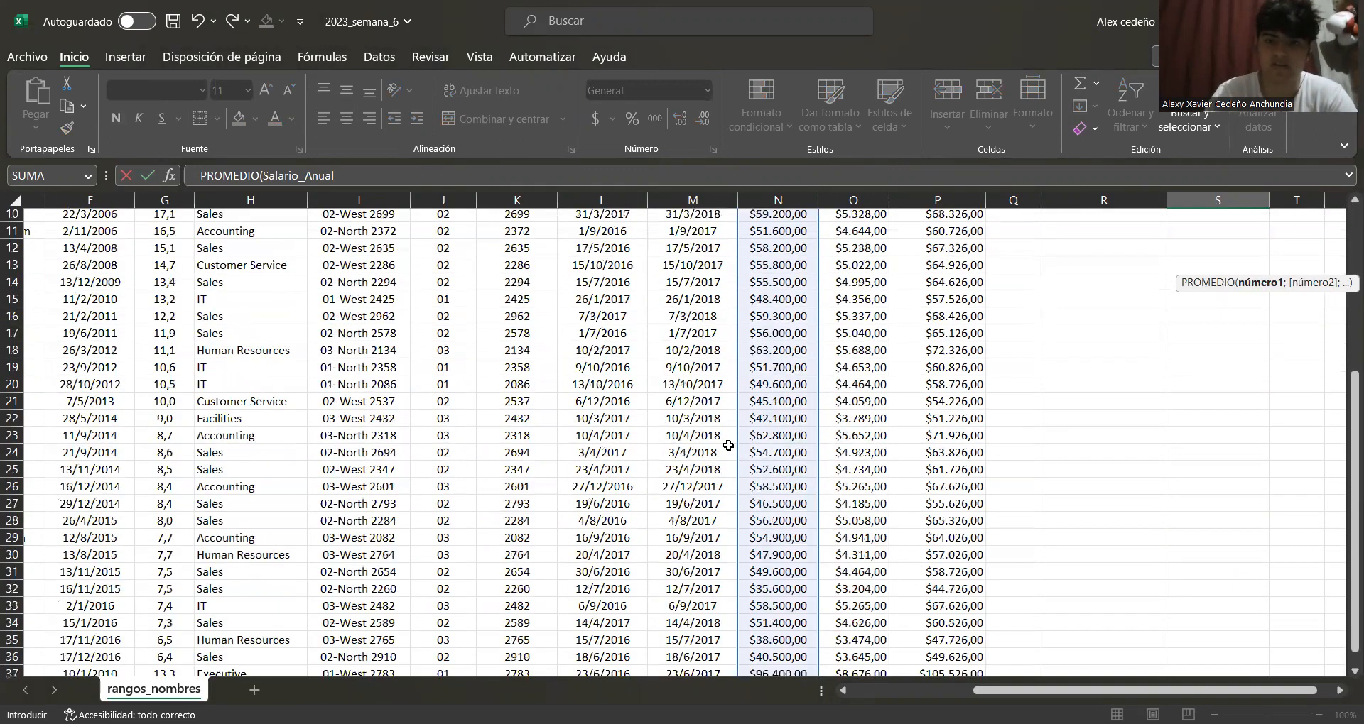
{"action": "scroll", "coordinate": [775, 371], "scroll_direction": "up", "scroll_amount": 3}
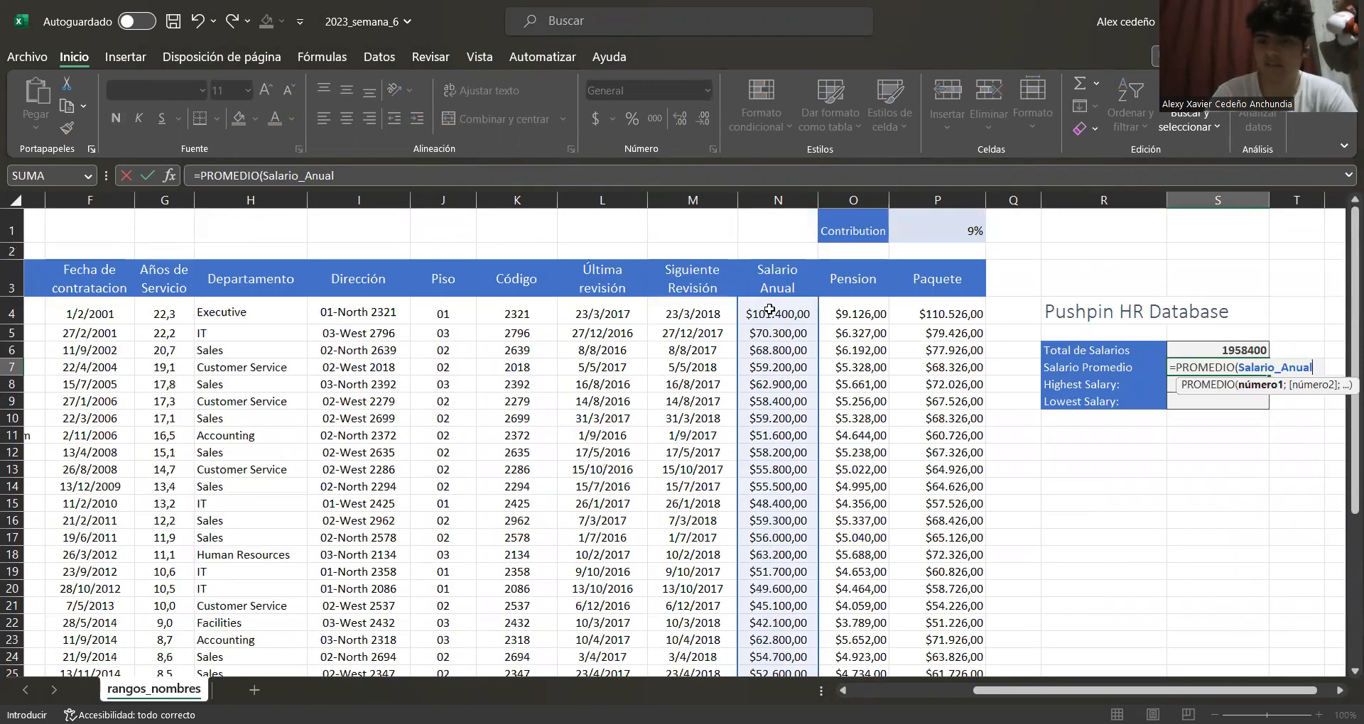
{"action": "scroll", "coordinate": [770, 311], "scroll_direction": "down", "scroll_amount": 8}
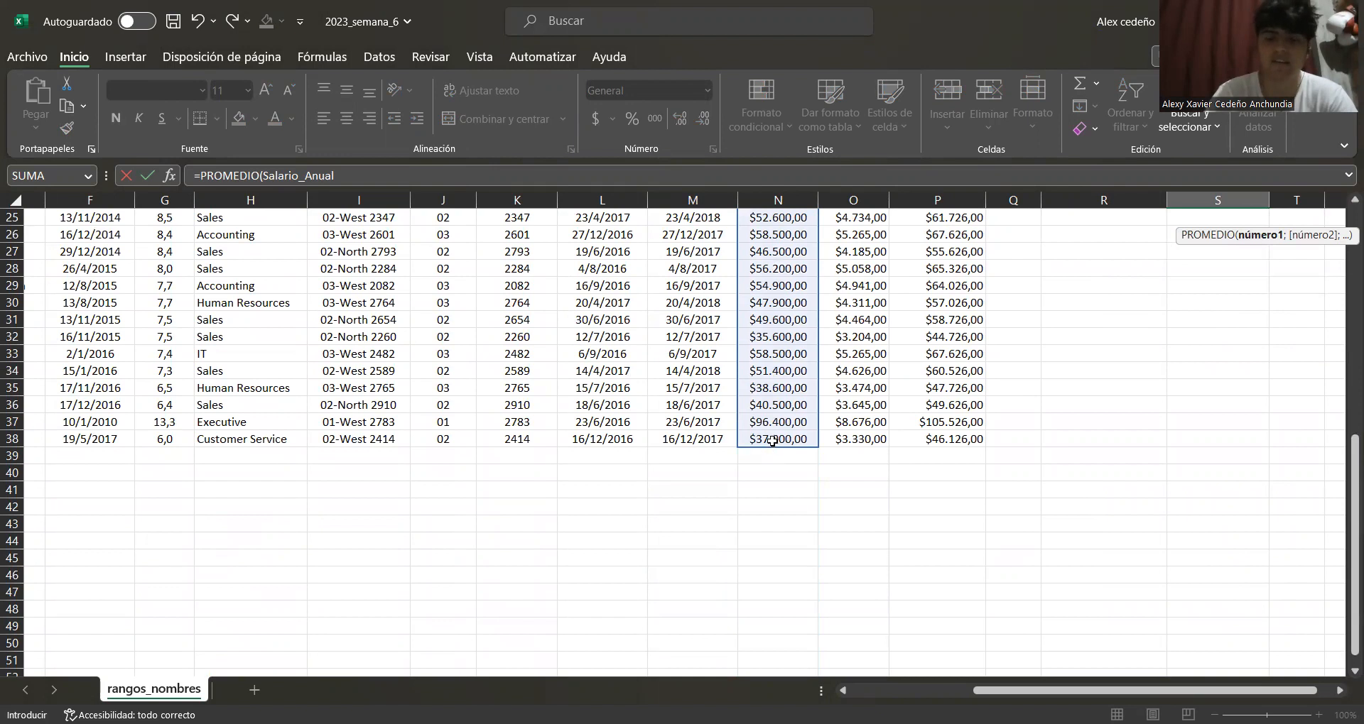
Finish the PROMEDIO formula over the Salario_Anual range in the Salario Promedio cell
{"action": "scroll", "coordinate": [789, 420], "scroll_direction": "up", "scroll_amount": 7}
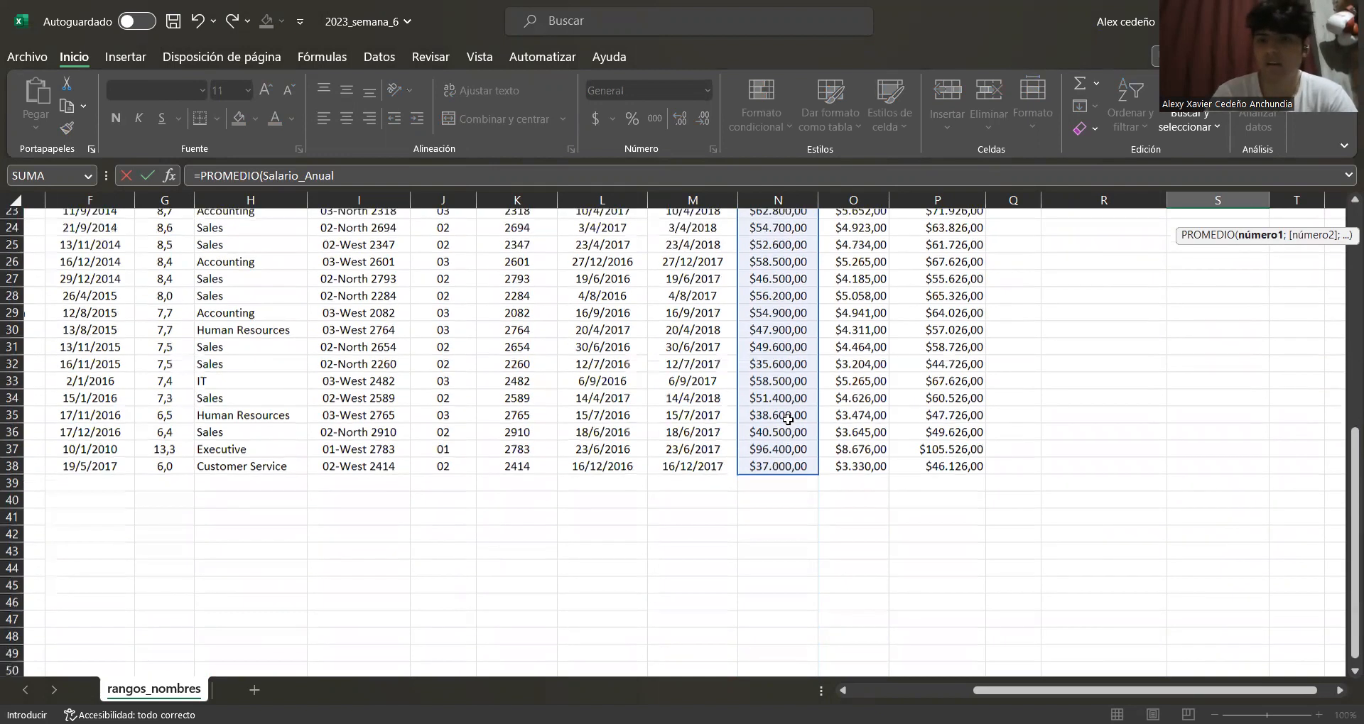
{"action": "scroll", "coordinate": [946, 380], "scroll_direction": "up", "scroll_amount": 1}
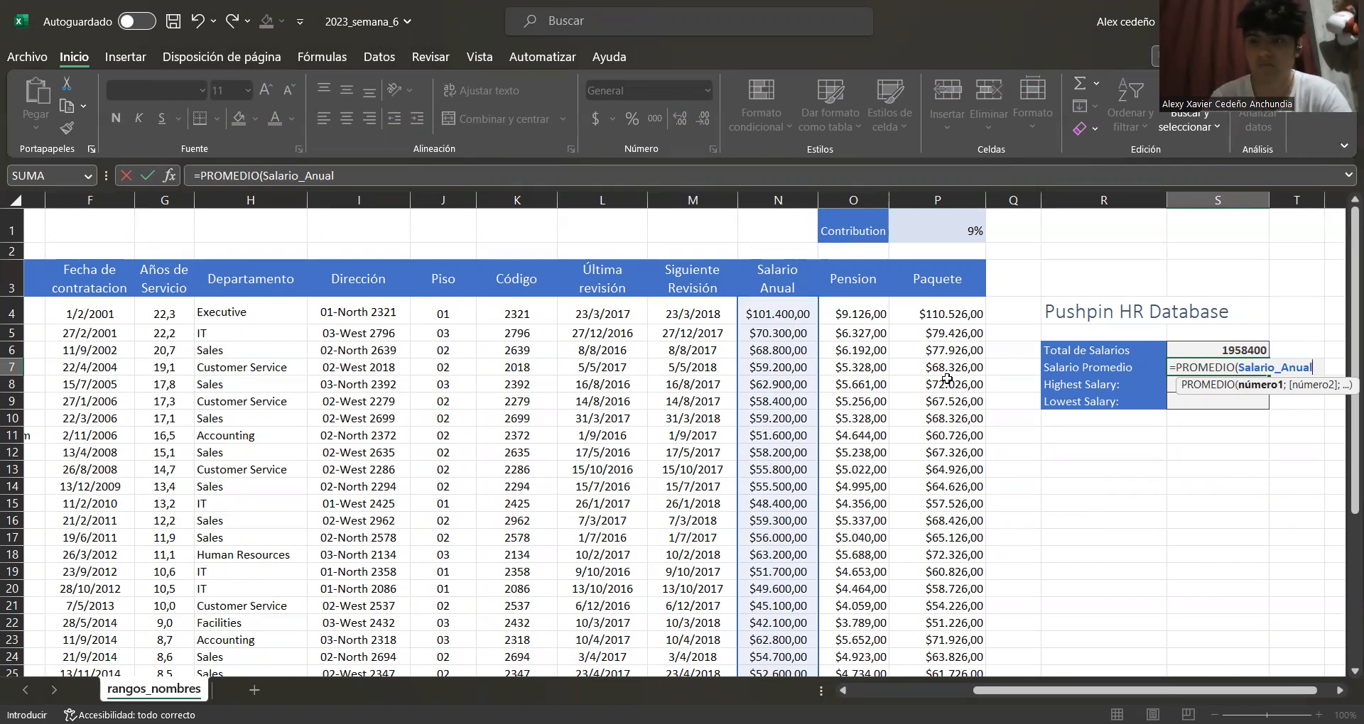
{"action": "type", "text": ")"}
{"action": "key", "text": "Return"}
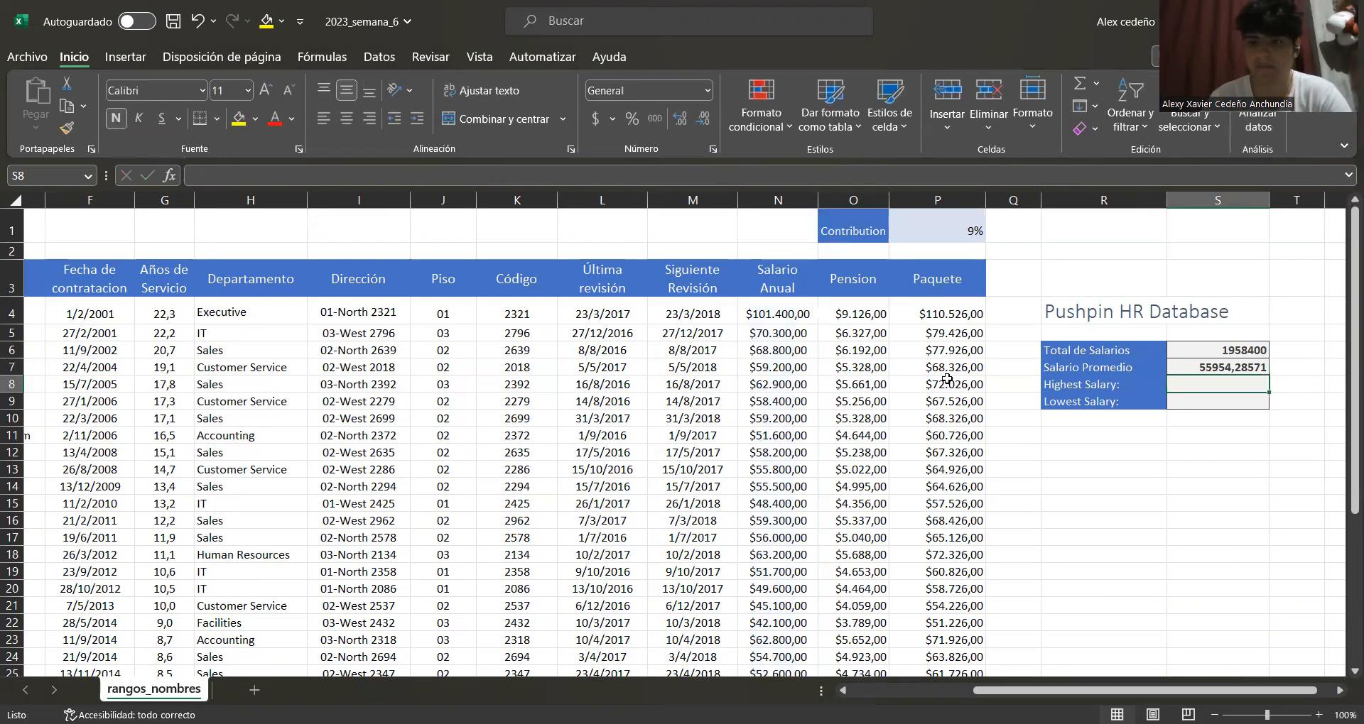
Enter a MAX formula over the Salario_Anual named range in the Highest Salary cell
{"action": "type", "text": "="}
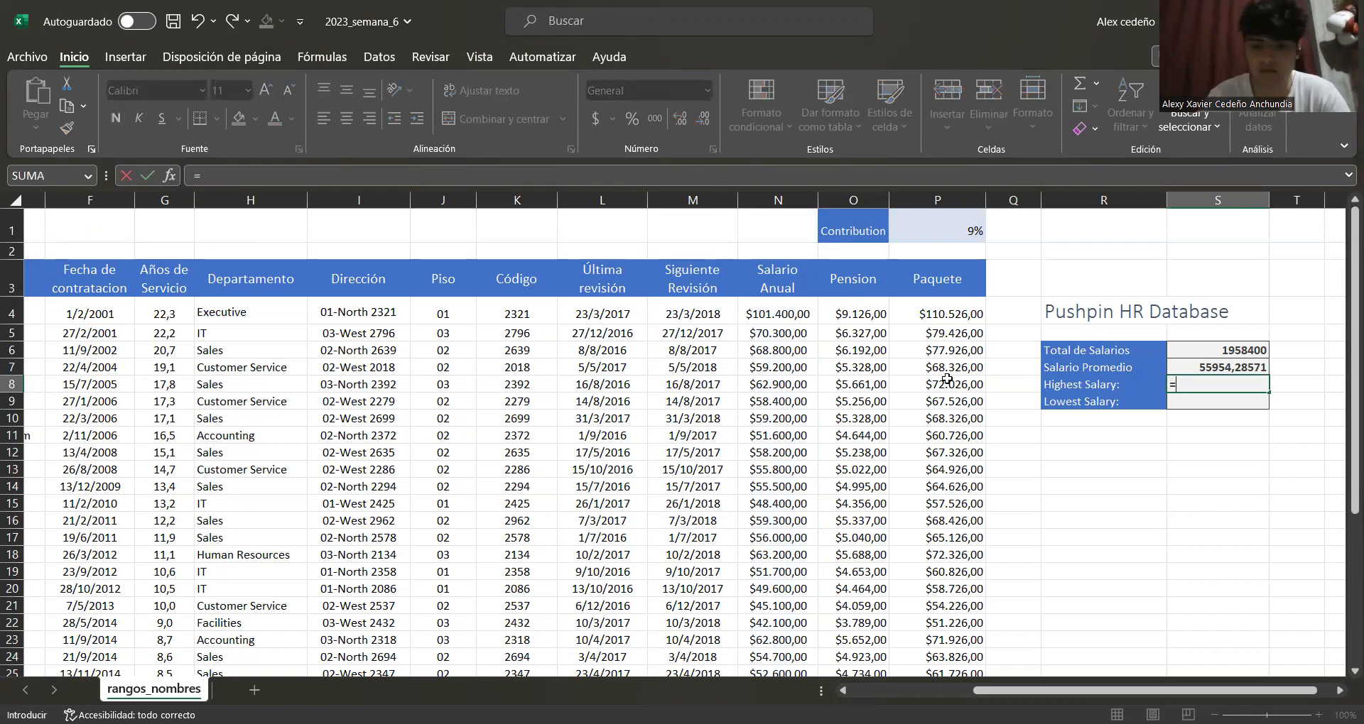
{"action": "type", "text": "min"}
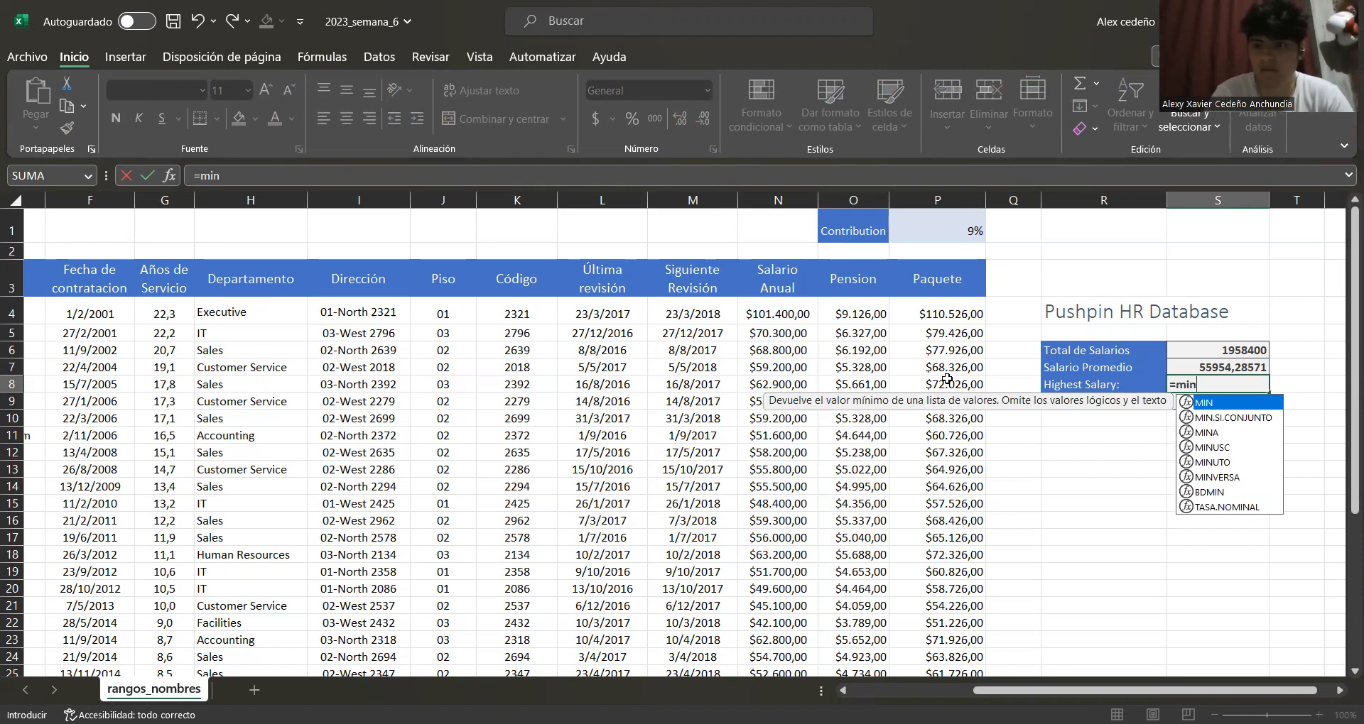
{"action": "key", "text": "BackSpace"}
{"action": "key", "text": "BackSpace"}
{"action": "type", "text": "ax"}
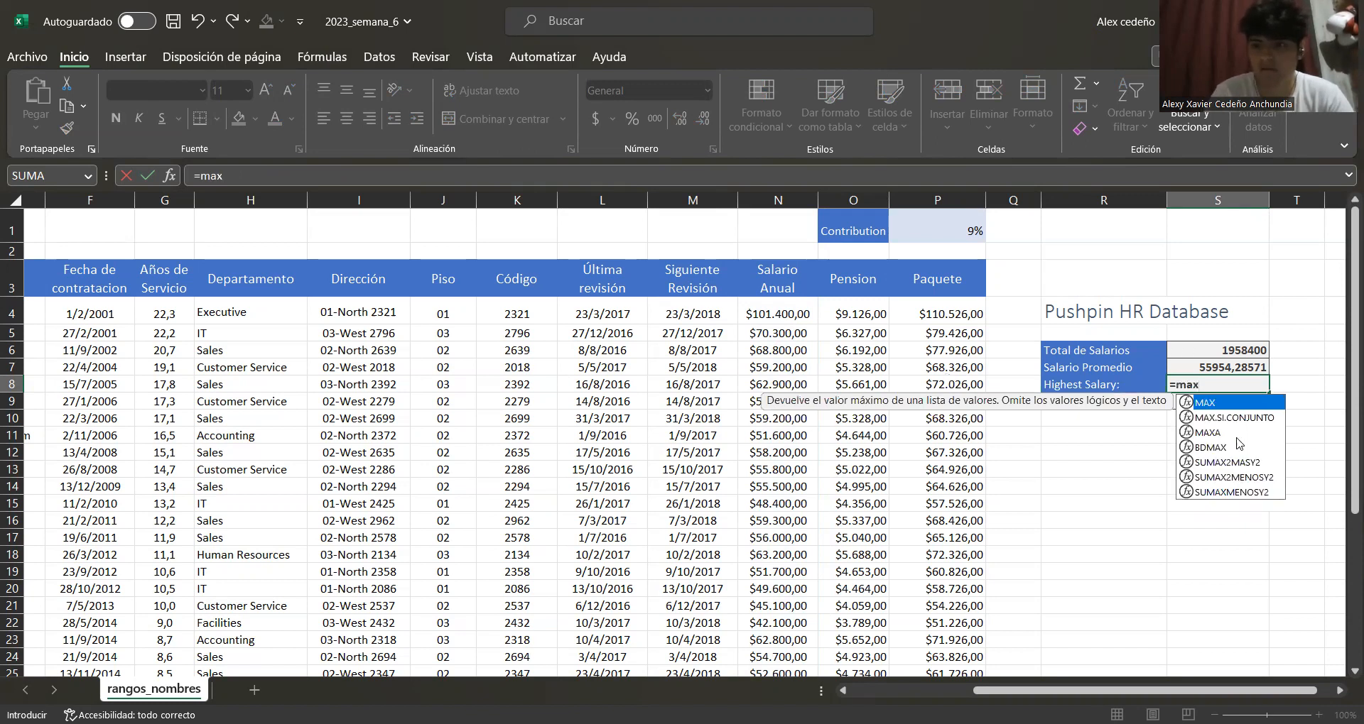
{"action": "double_click", "coordinate": [1215, 403]}
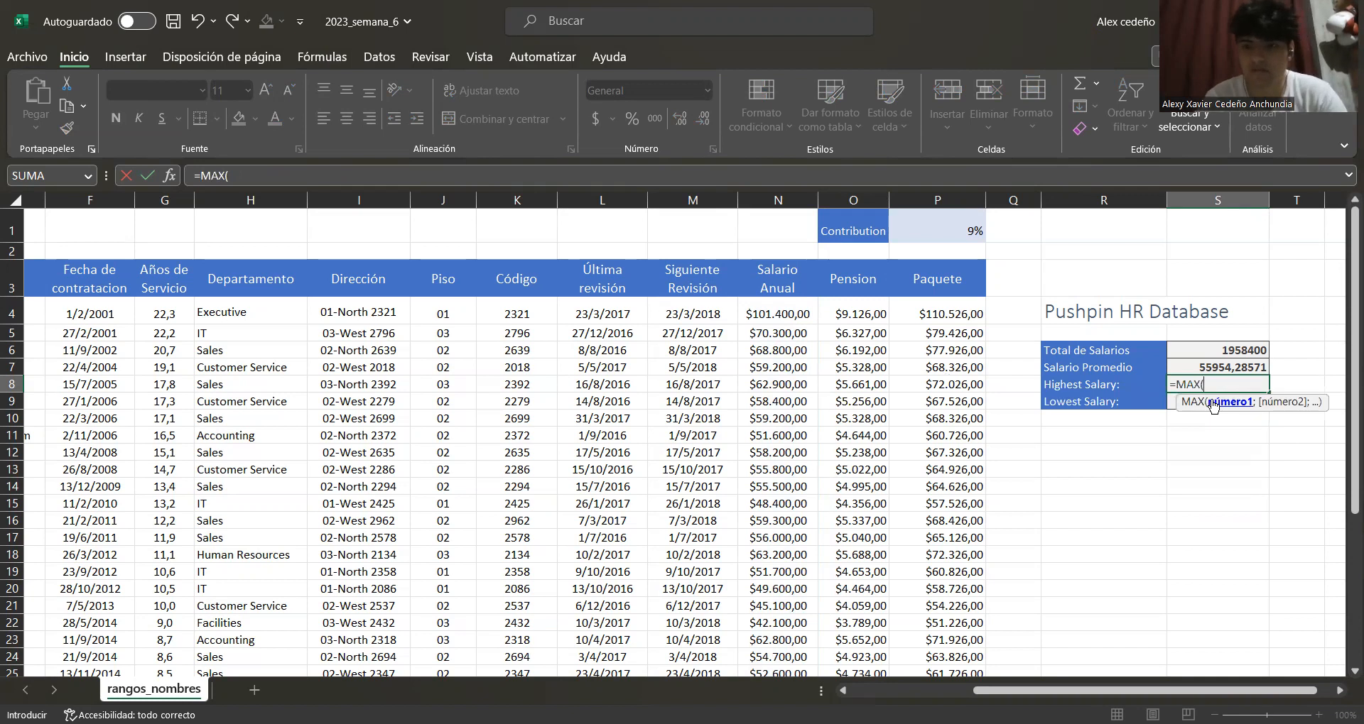
{"action": "type", "text": "sa"}
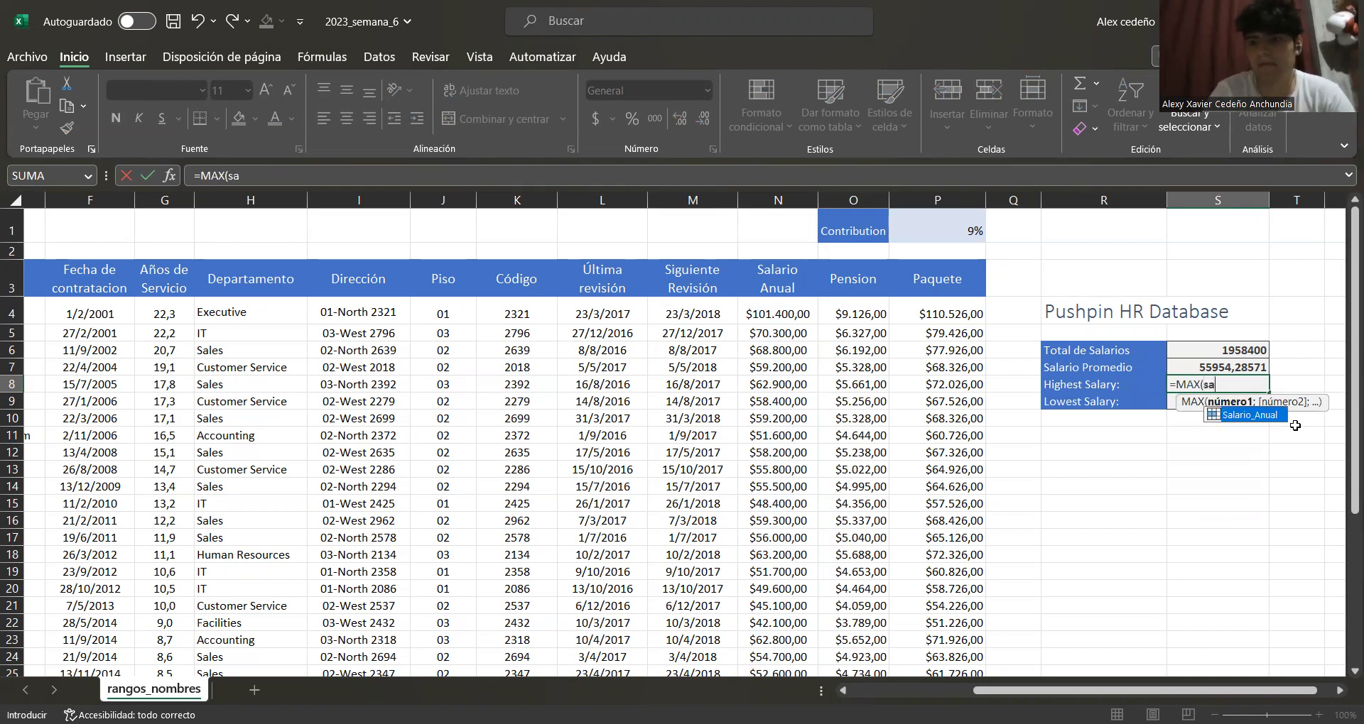
{"action": "double_click", "coordinate": [1249, 416]}
{"action": "type", "text": ")"}
{"action": "key", "text": "Return"}
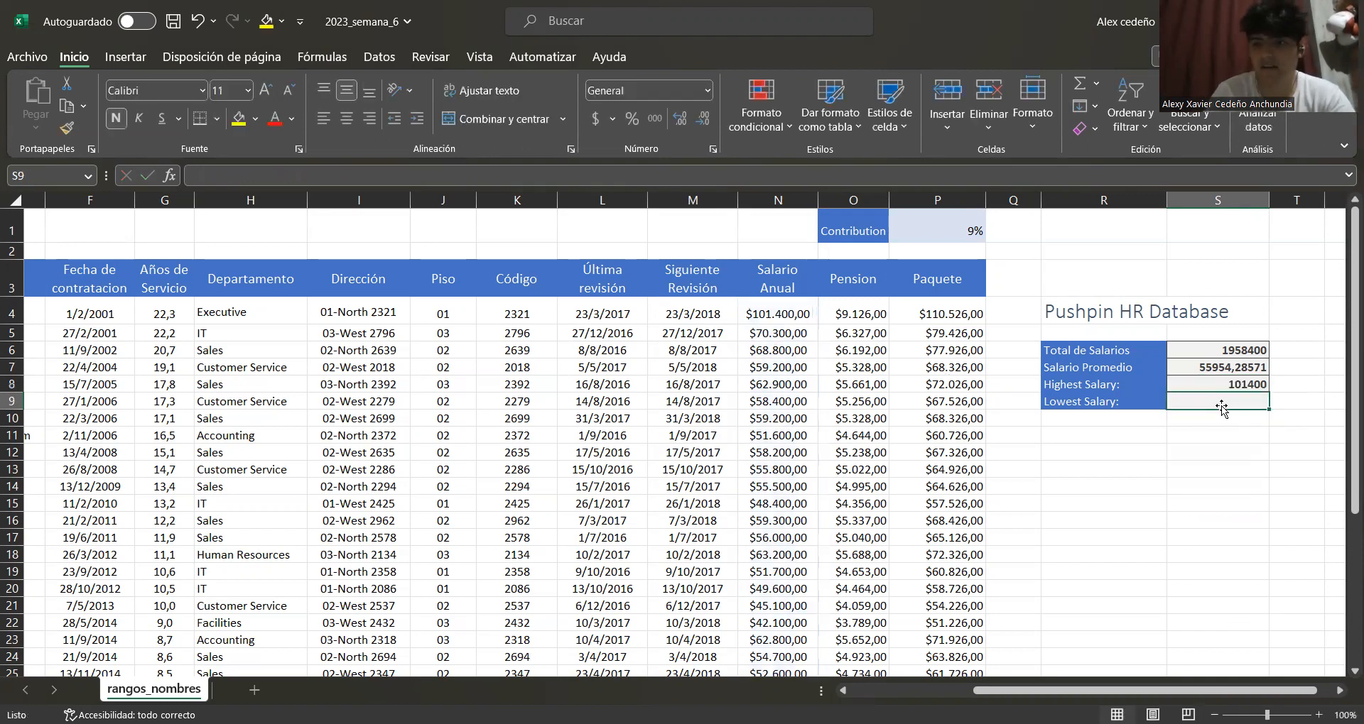
Start a MAX formula in the Lowest Salary cell
{"action": "type", "text": "="}
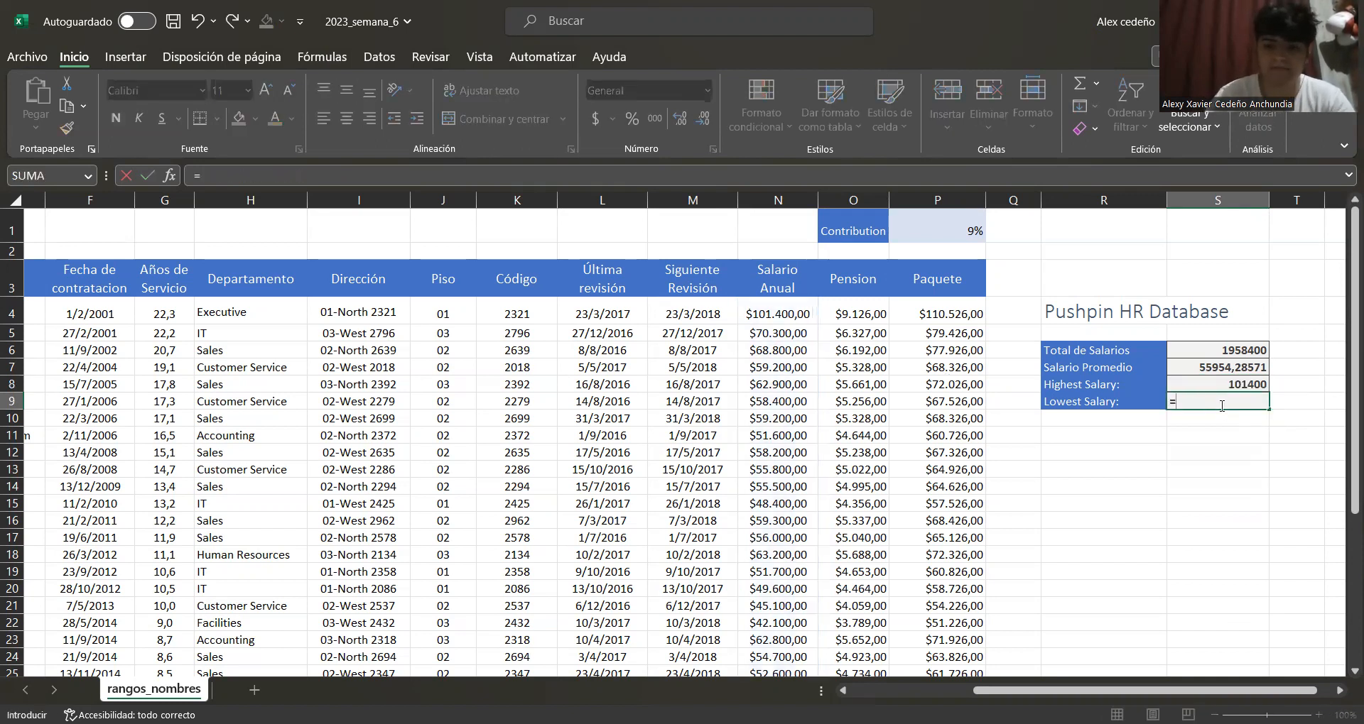
{"action": "type", "text": "max"}
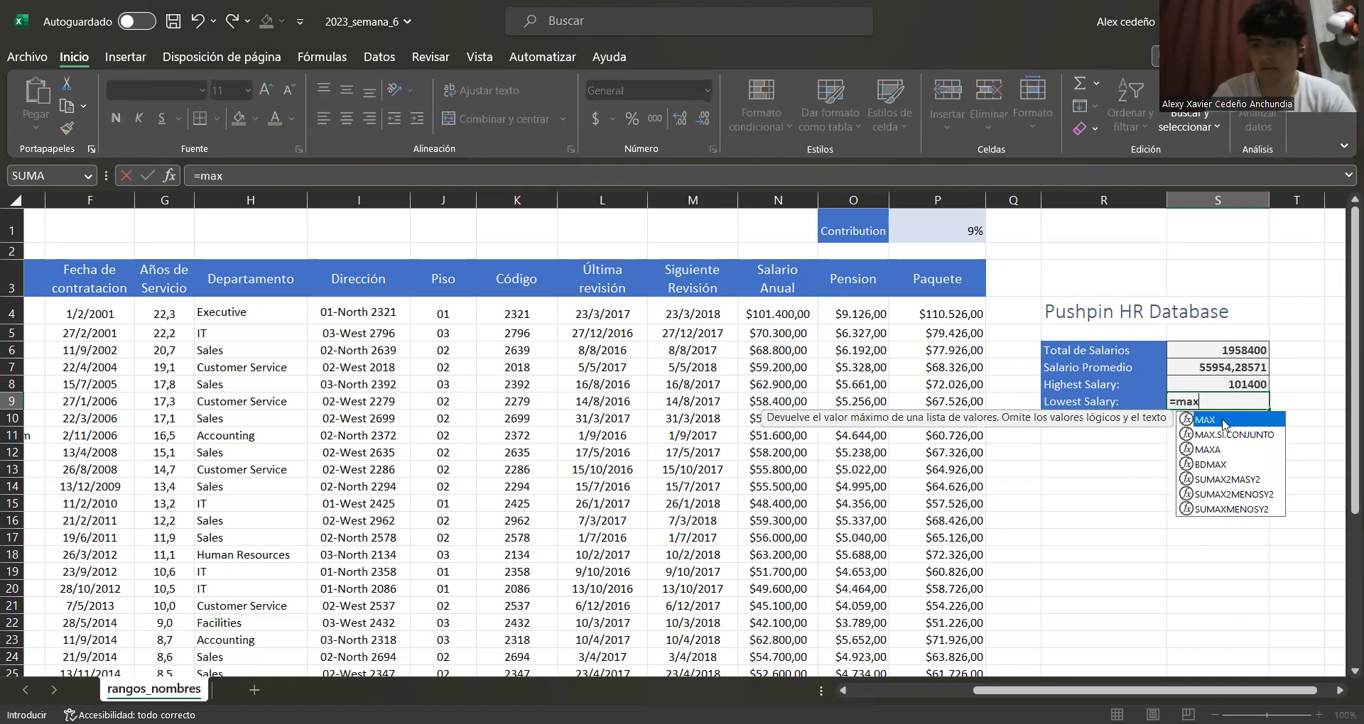
{"action": "double_click", "coordinate": [1222, 421]}
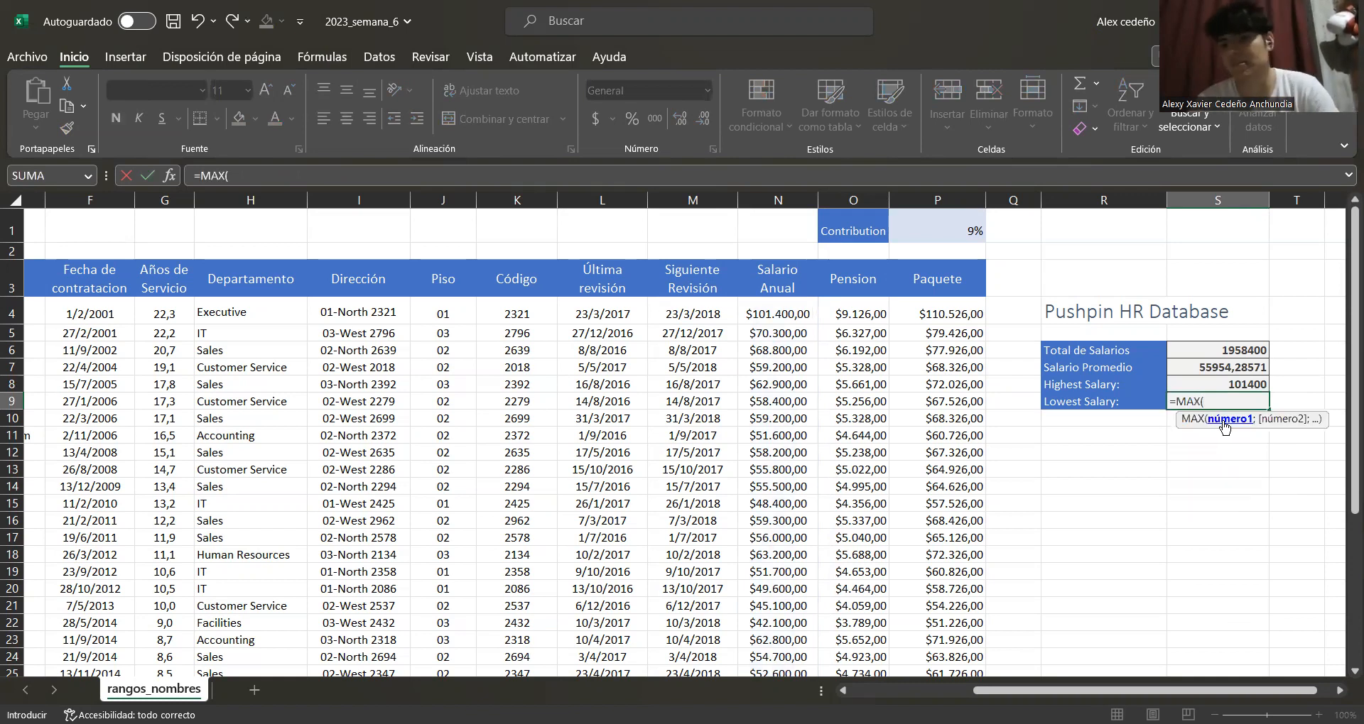